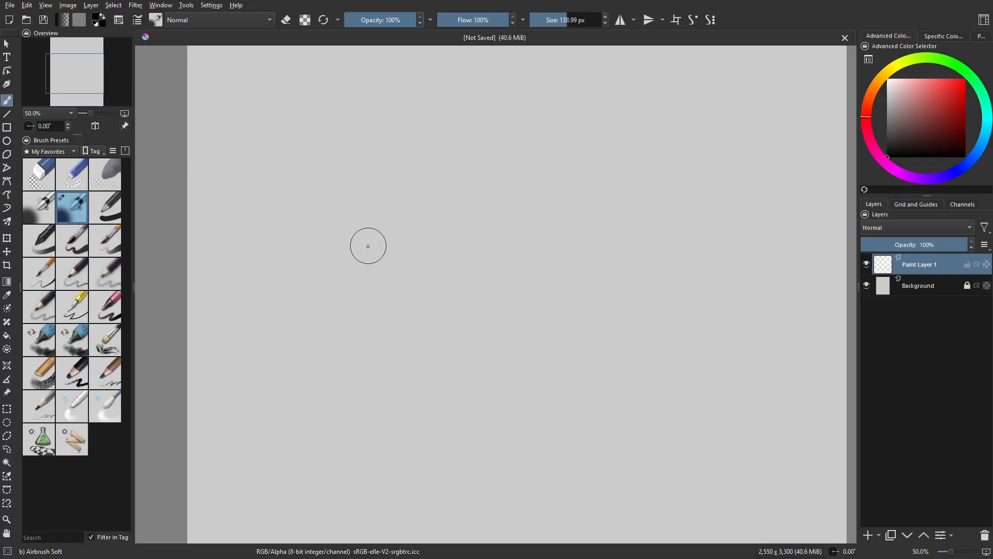
Paint overlapping soft dark test strokes on Paint Layer 1 with the Airbrush Soft brush and undo the last stroke
mouse_move(346, 271)
mouse_down()
mouse_move(336, 277)
mouse_move(397, 182)
mouse_move(337, 284)
mouse_move(381, 204)
mouse_move(351, 279)
mouse_move(365, 279)
mouse_move(357, 292)
mouse_move(360, 275)
mouse_move(357, 285)
mouse_move(399, 231)
mouse_move(401, 255)
mouse_move(433, 253)
mouse_move(435, 235)
mouse_move(468, 233)
mouse_move(470, 274)
mouse_up()
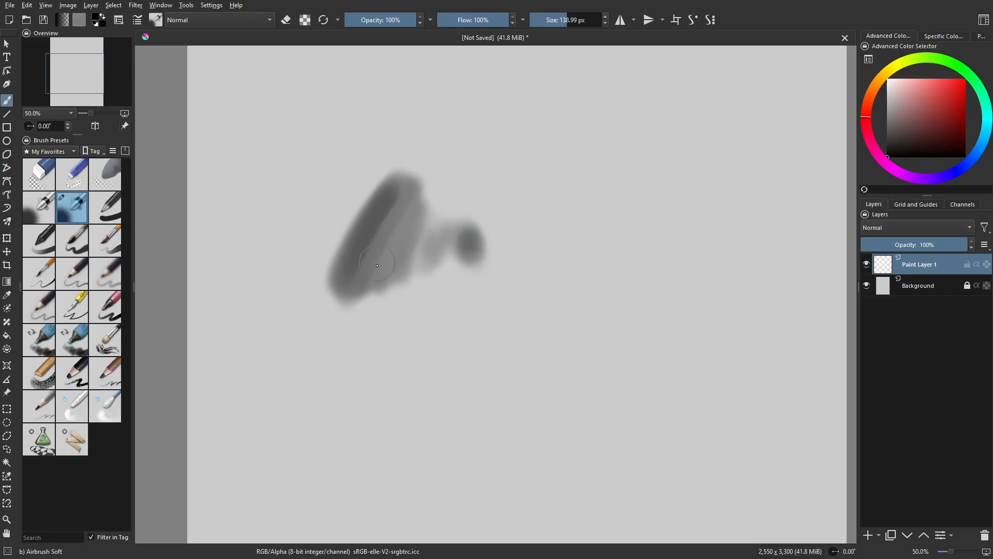
mouse_move(377, 266)
mouse_down()
mouse_move(377, 243)
mouse_move(350, 269)
mouse_move(343, 255)
mouse_move(378, 181)
mouse_move(324, 256)
mouse_move(340, 218)
mouse_move(336, 266)
mouse_move(369, 298)
mouse_up()
key(ctrl+z)
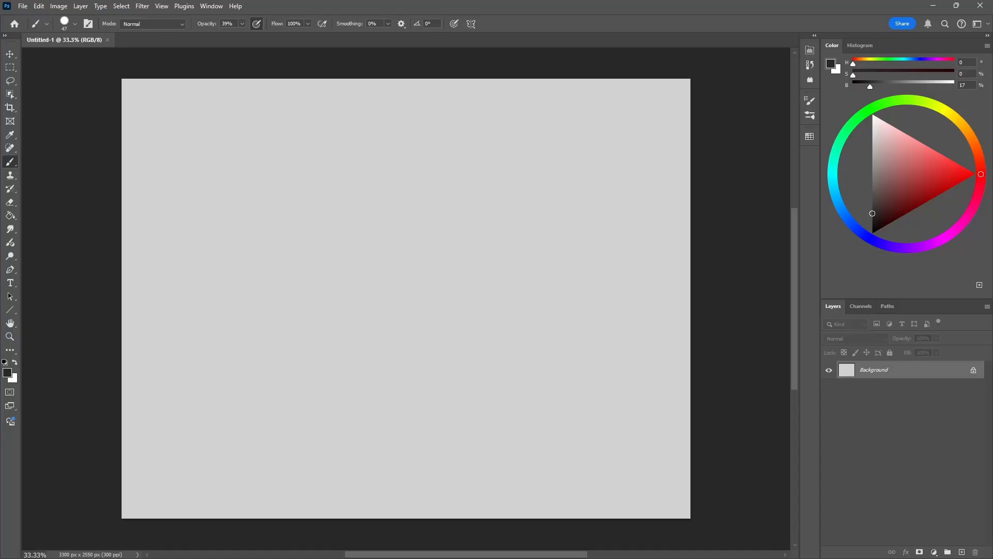
Switch to Photoshop, add a new layer and set up the Soft Round brush with black
scroll(428, 287, up, 2)
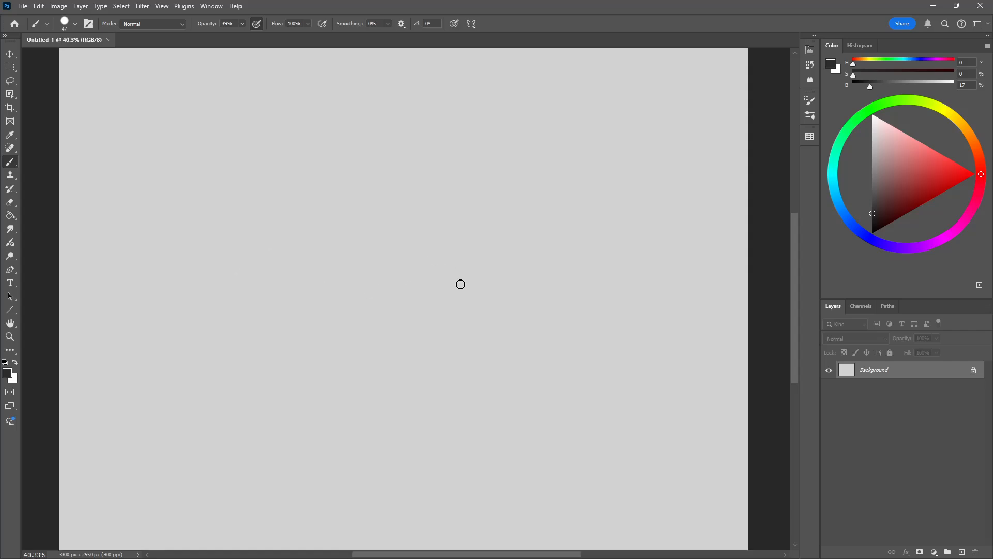
click(962, 552)
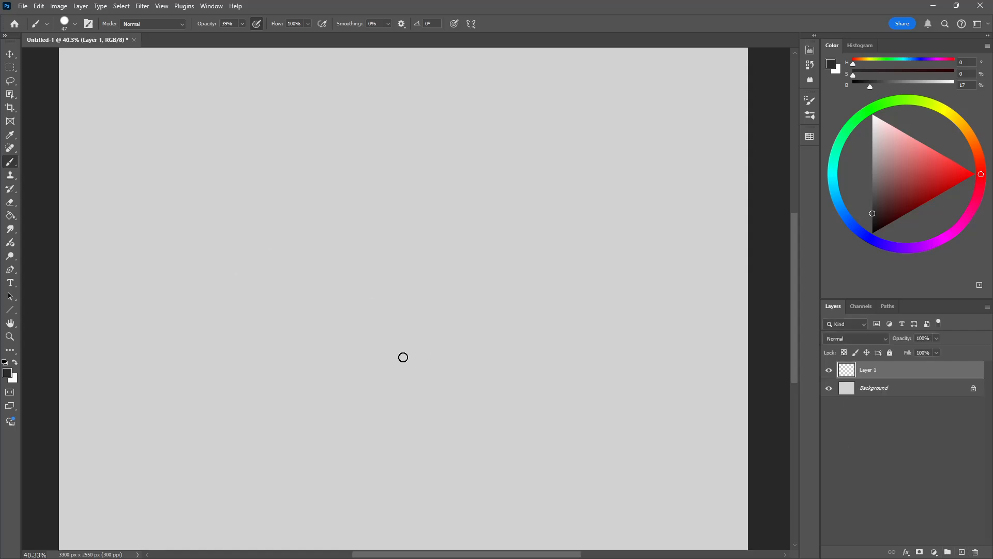
right_click(346, 289)
click(415, 382)
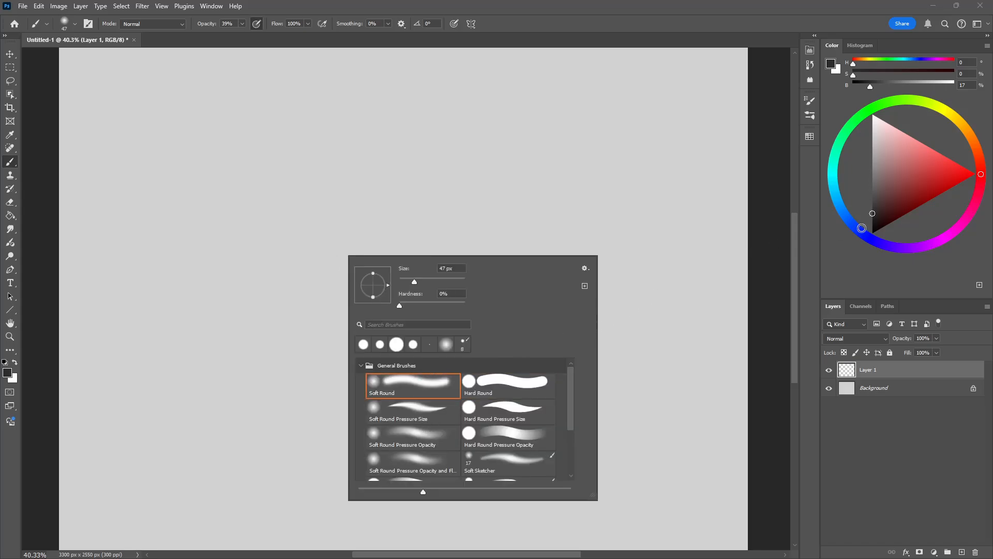
click(872, 232)
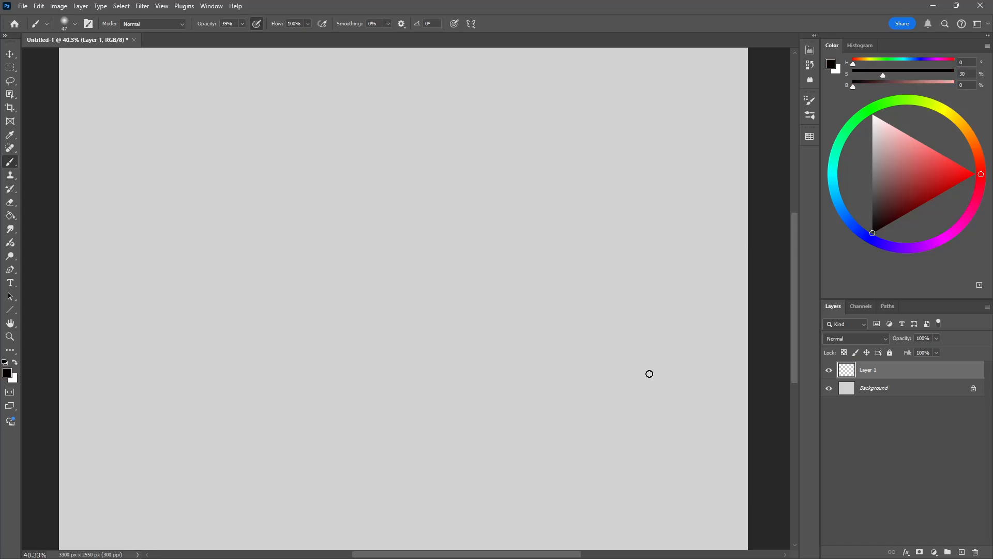
Duplicate Layer 1 and enlarge the brush to 240 px, trying one soft vertical stroke and undoing it
key(ctrl+j)
alt+right_click(278, 284)
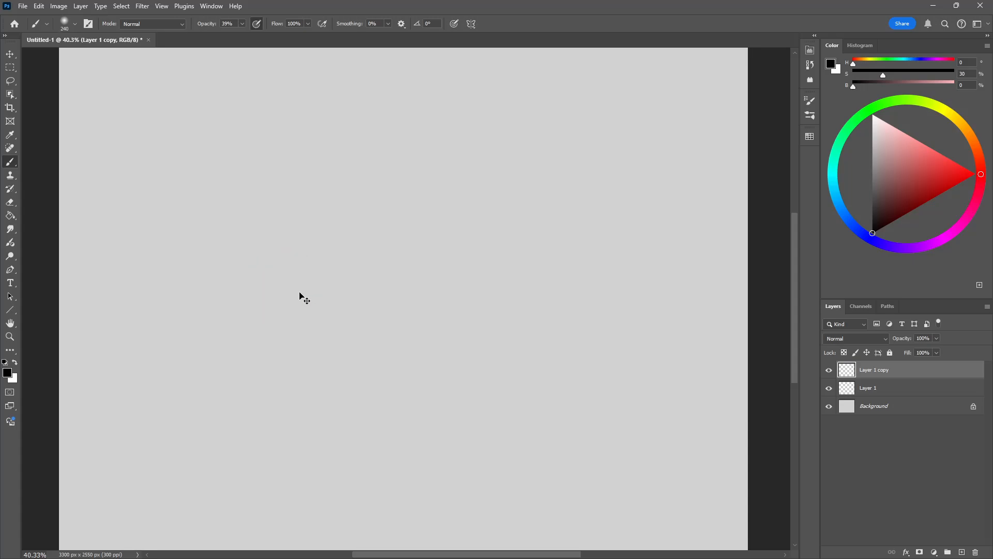
mouse_move(219, 279)
mouse_down()
mouse_move(279, 171)
mouse_move(226, 305)
mouse_up()
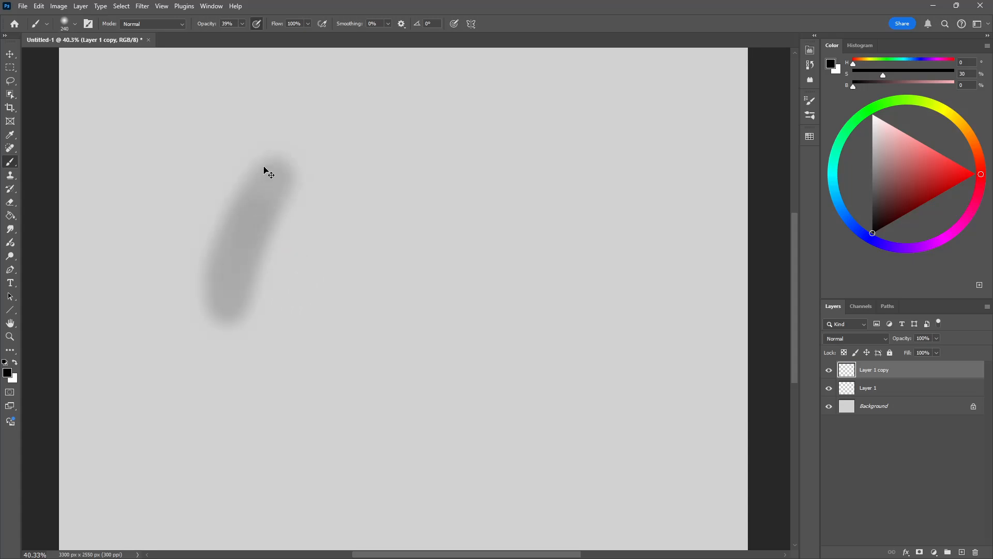
key(ctrl+z)
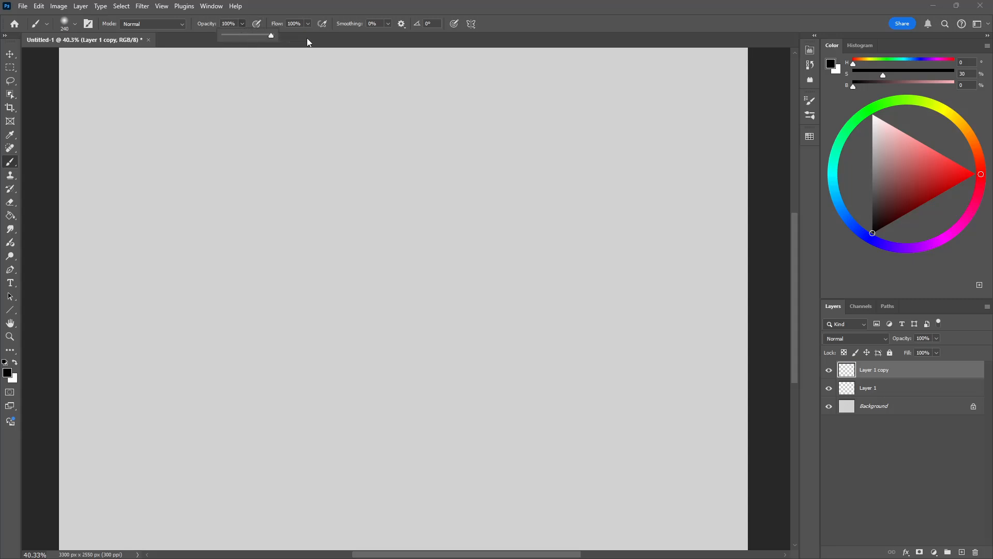
Set the brush to 100% opacity with pen-pressure control and 8% flow, testing it with soft strokes on the canvas
click(256, 24)
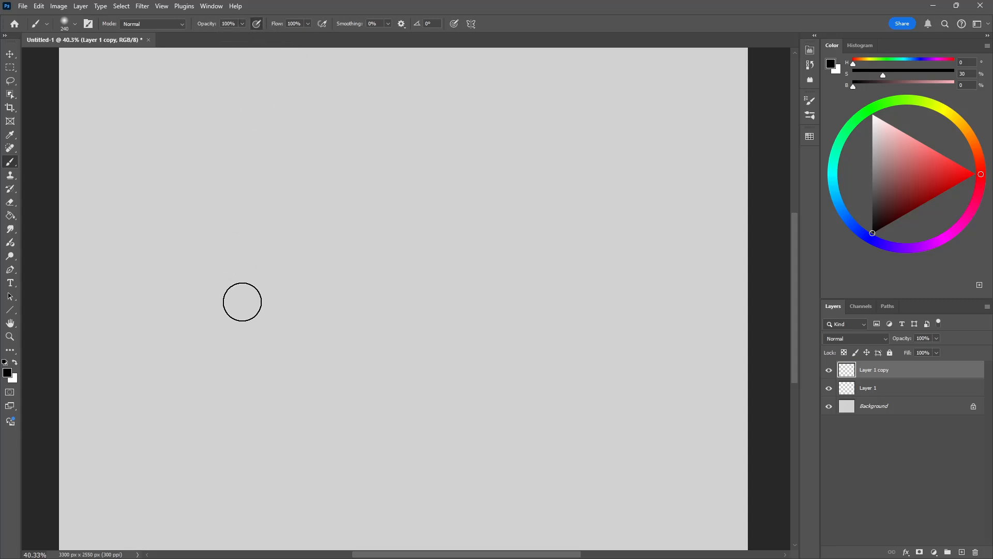
mouse_move(212, 293)
mouse_down()
mouse_move(270, 169)
mouse_move(235, 272)
mouse_move(309, 153)
mouse_move(248, 290)
mouse_move(315, 166)
mouse_move(278, 260)
mouse_move(352, 162)
mouse_move(344, 200)
mouse_move(311, 135)
mouse_up()
key(ctrl+z)
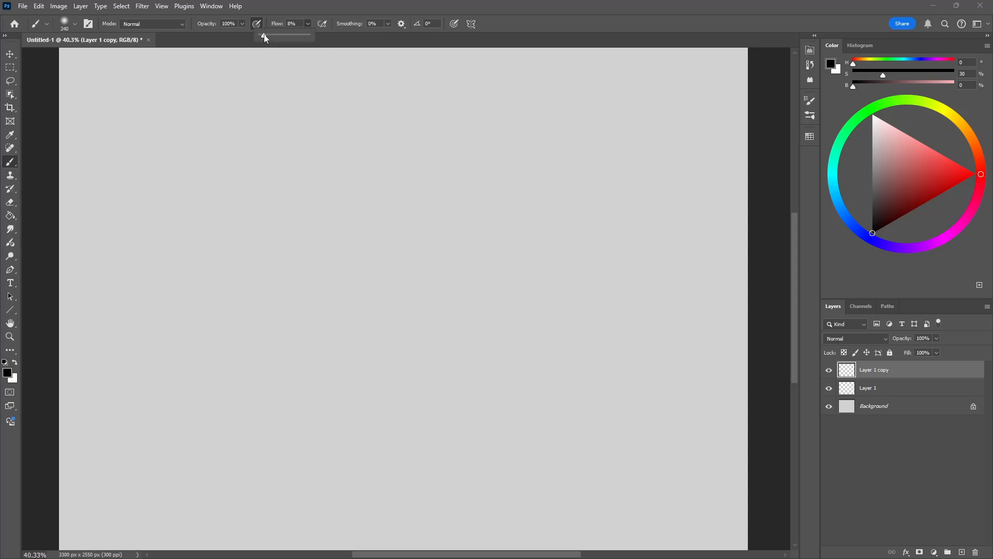
mouse_move(226, 288)
mouse_down()
mouse_move(252, 212)
mouse_move(285, 165)
mouse_move(241, 277)
mouse_move(282, 191)
mouse_move(248, 292)
mouse_move(303, 166)
mouse_move(264, 265)
mouse_move(290, 206)
mouse_move(277, 249)
mouse_move(299, 224)
mouse_move(287, 258)
mouse_move(312, 208)
mouse_move(292, 275)
mouse_up()
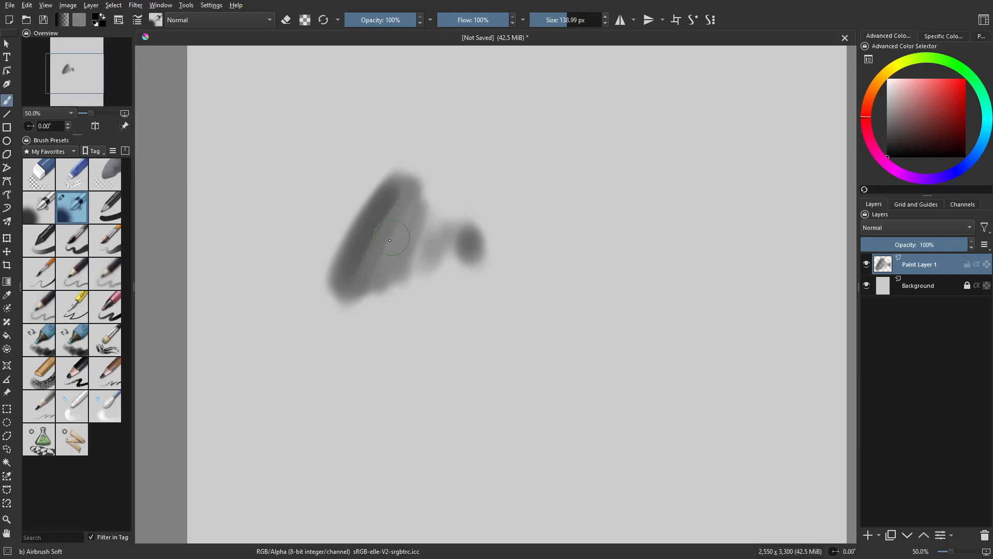
Switch back to Krita, paint two rounds of overlapping soft airbrush strokes and clear the layer after each round
mouse_move(314, 233)
mouse_down()
mouse_move(396, 118)
mouse_move(331, 214)
mouse_move(381, 144)
mouse_move(328, 245)
mouse_up()
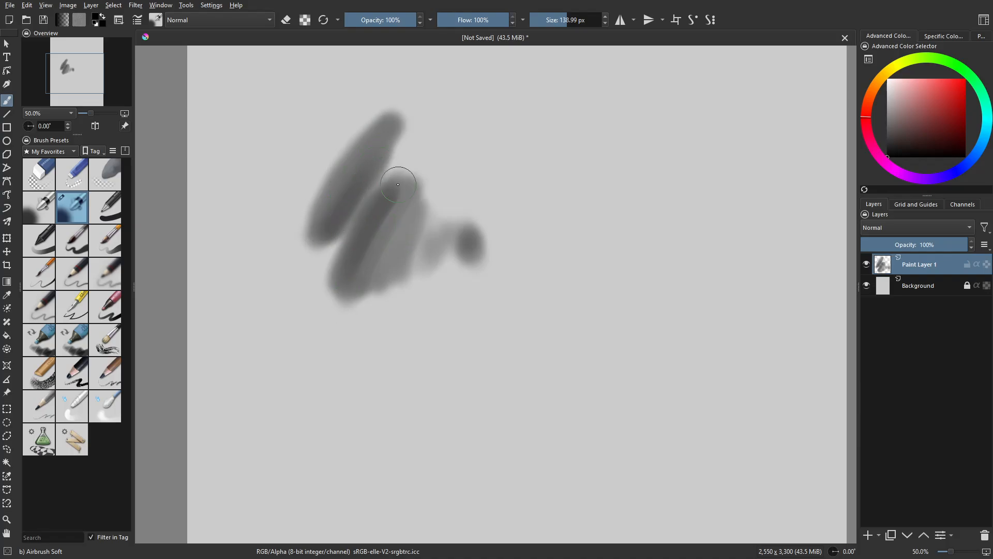
key(Delete)
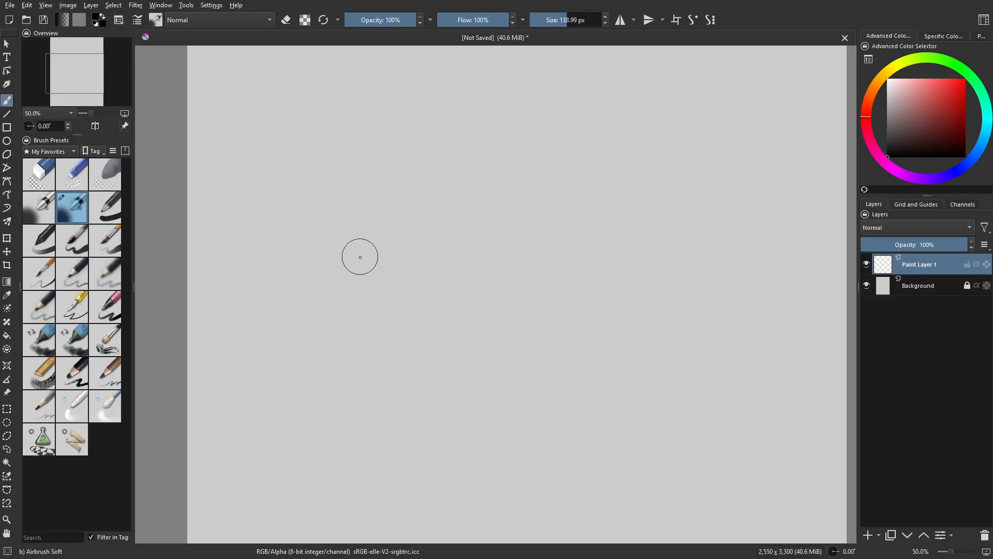
ctrl+click(363, 261)
mouse_move(344, 288)
mouse_down()
mouse_move(395, 181)
mouse_move(412, 204)
mouse_move(388, 284)
mouse_move(426, 288)
mouse_move(428, 326)
mouse_up()
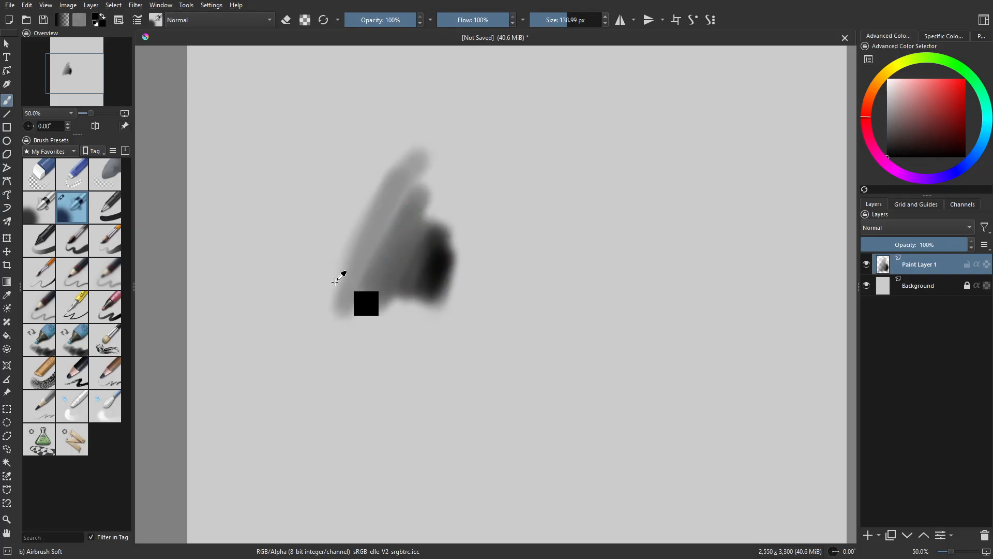
key(Delete)
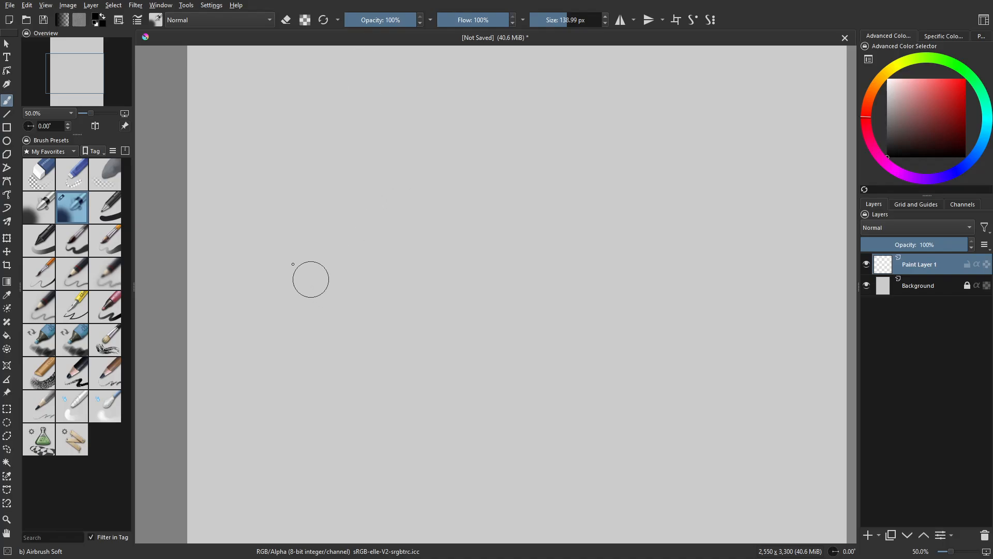
Paint a slanted dark grey patch using the Basic-1 brush at about 91 px
click(106, 208)
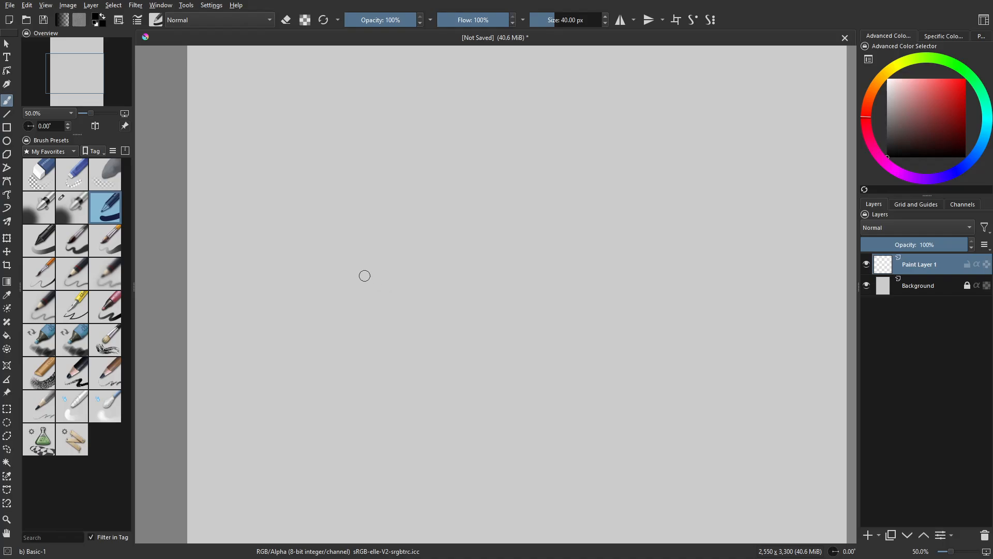
drag(407, 286, 431, 288)
click(887, 138)
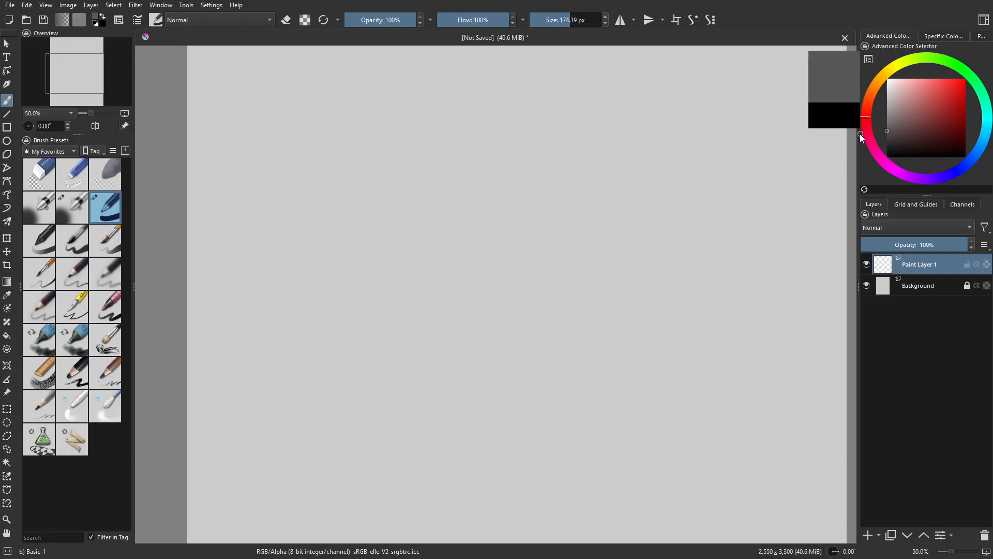
mouse_move(425, 251)
mouse_down()
mouse_move(349, 286)
mouse_move(370, 297)
mouse_move(397, 235)
mouse_move(414, 213)
mouse_move(379, 284)
mouse_move(423, 208)
mouse_move(392, 286)
mouse_up()
Add slanted stripes alongside the dark patch in slightly lighter greys, raising the HSV value to 26.31
click(944, 37)
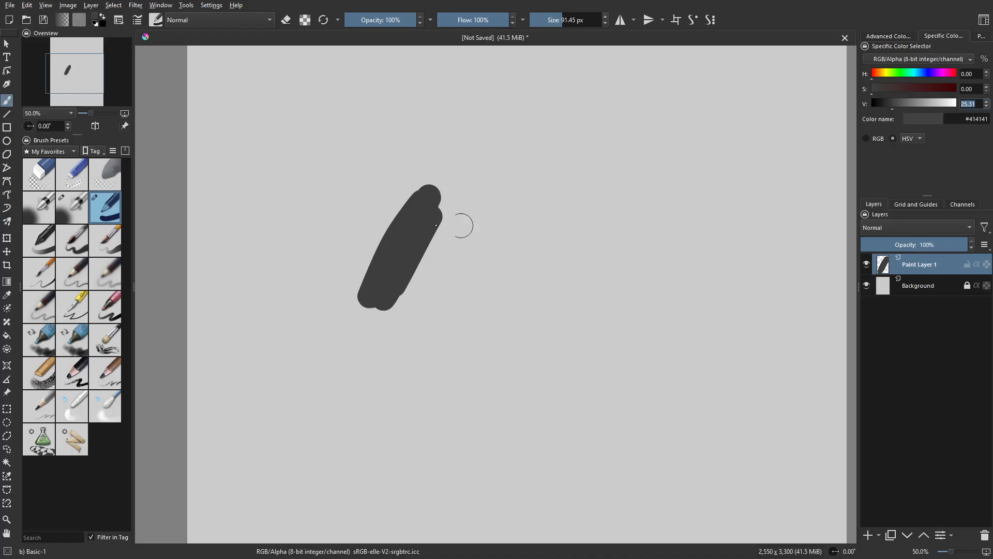
mouse_move(357, 312)
mouse_down()
mouse_move(410, 178)
mouse_move(422, 269)
mouse_up()
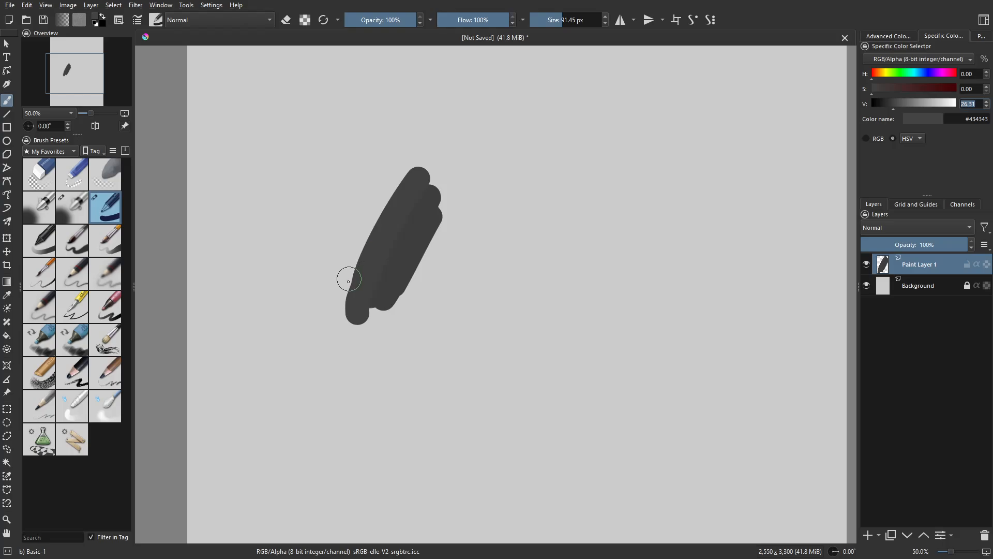
mouse_move(349, 282)
mouse_down()
mouse_move(414, 158)
mouse_move(363, 263)
mouse_up()
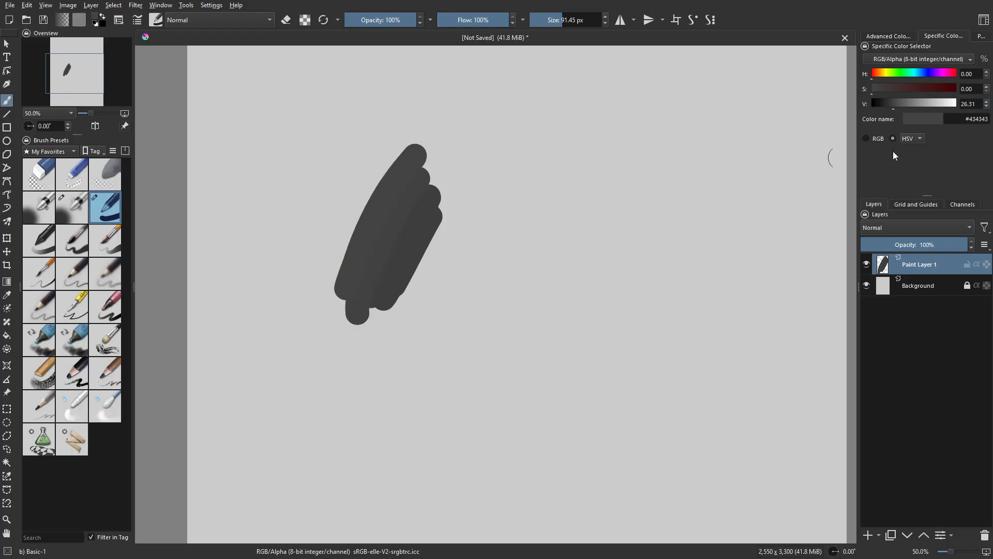
mouse_move(362, 246)
mouse_down()
mouse_move(336, 277)
mouse_move(386, 161)
mouse_move(343, 286)
mouse_up()
Extend the patch with two lighter grey stripes at HSV values 29 and 32
click(897, 106)
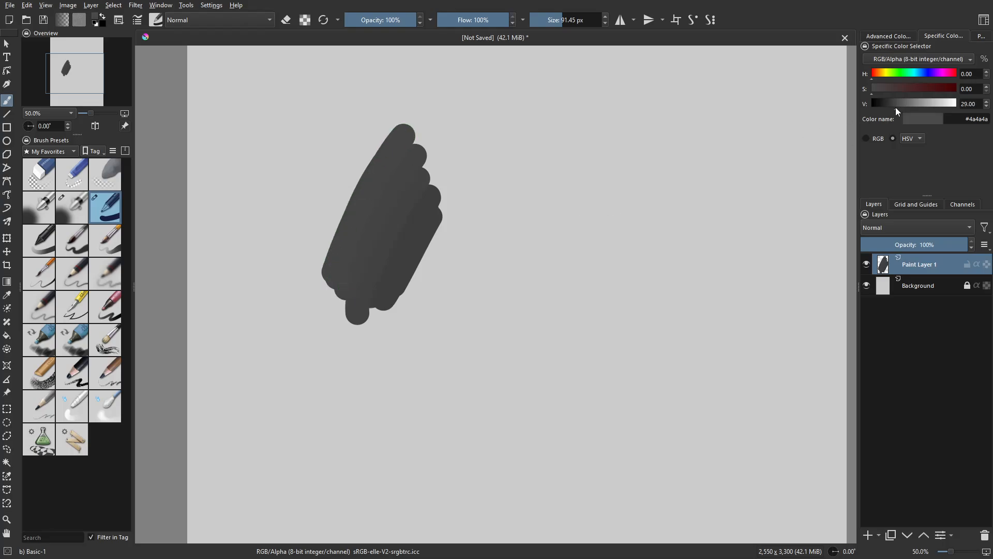
mouse_move(372, 238)
mouse_down()
mouse_move(315, 266)
mouse_move(366, 156)
mouse_up()
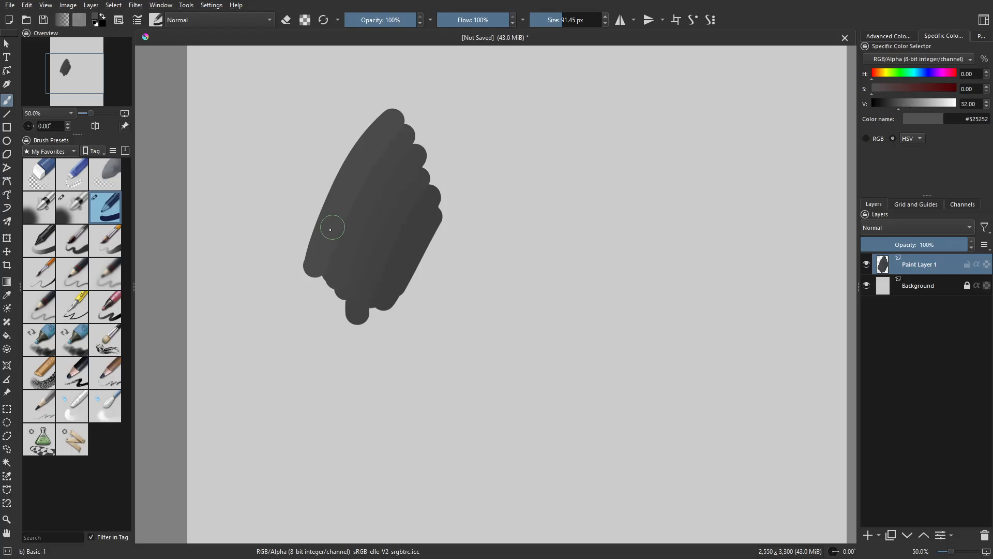
mouse_move(330, 229)
mouse_down()
mouse_move(308, 250)
mouse_move(367, 117)
mouse_move(299, 256)
mouse_up()
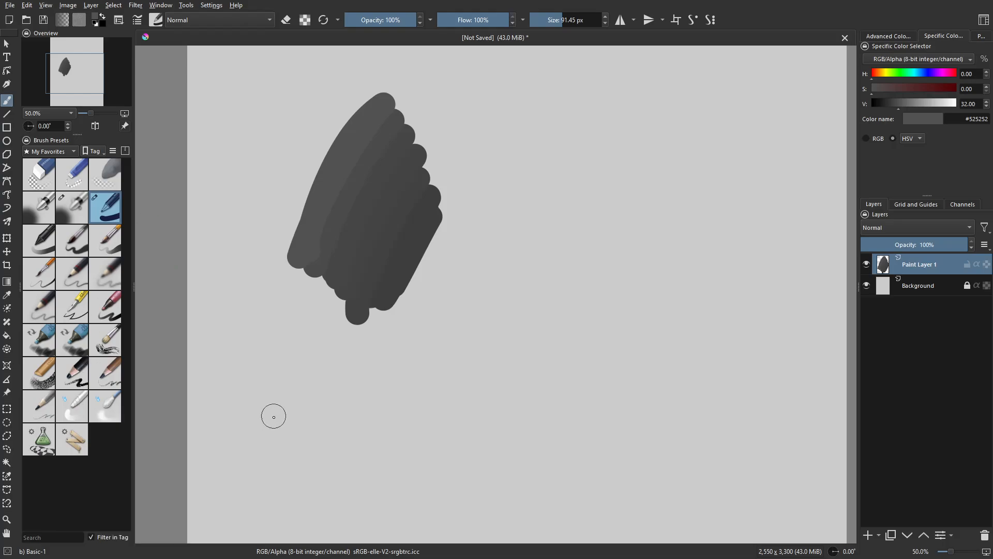
Choose the Blender Blur brush, enlarge it to about 148 px and set its opacity to 100%
mouse_move(110, 409)
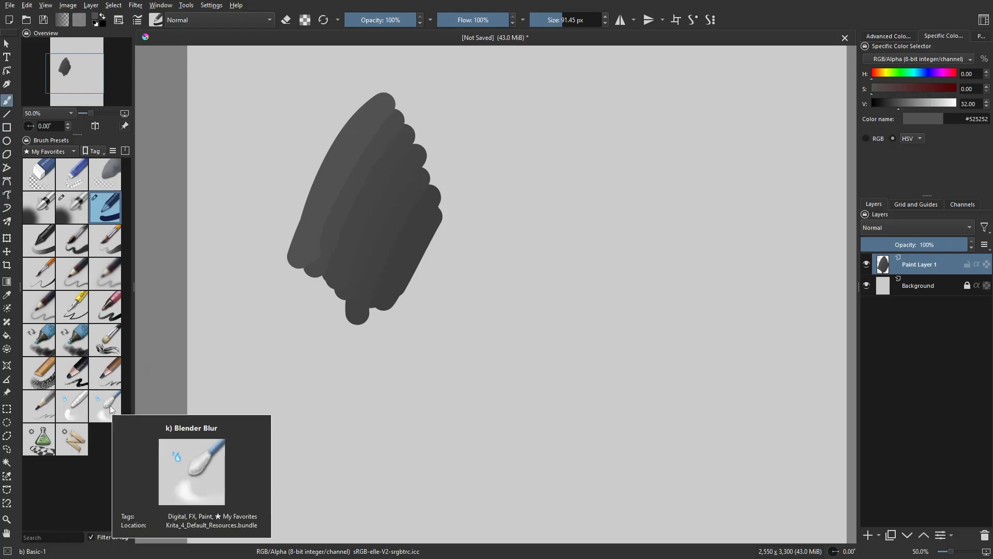
click(115, 414)
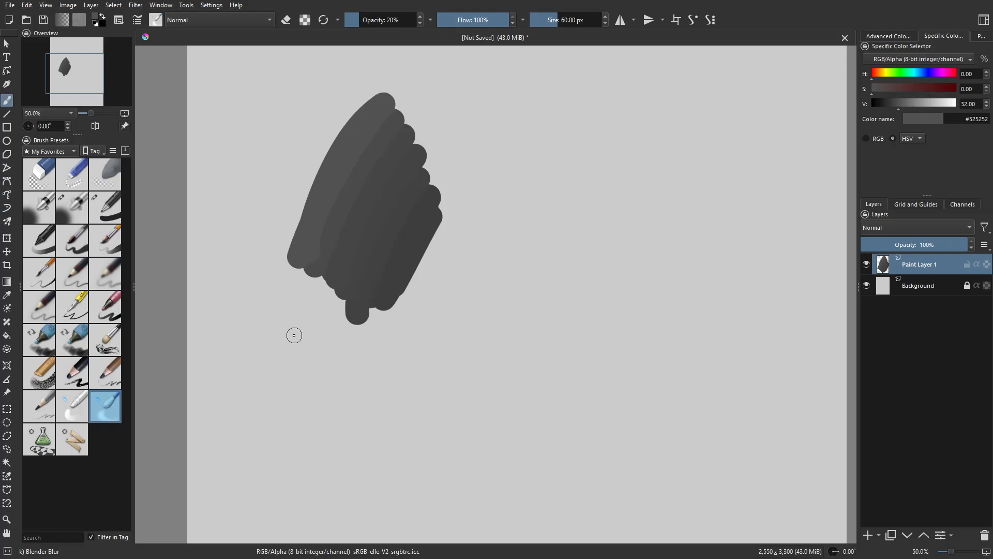
shift+drag(299, 330, 344, 330)
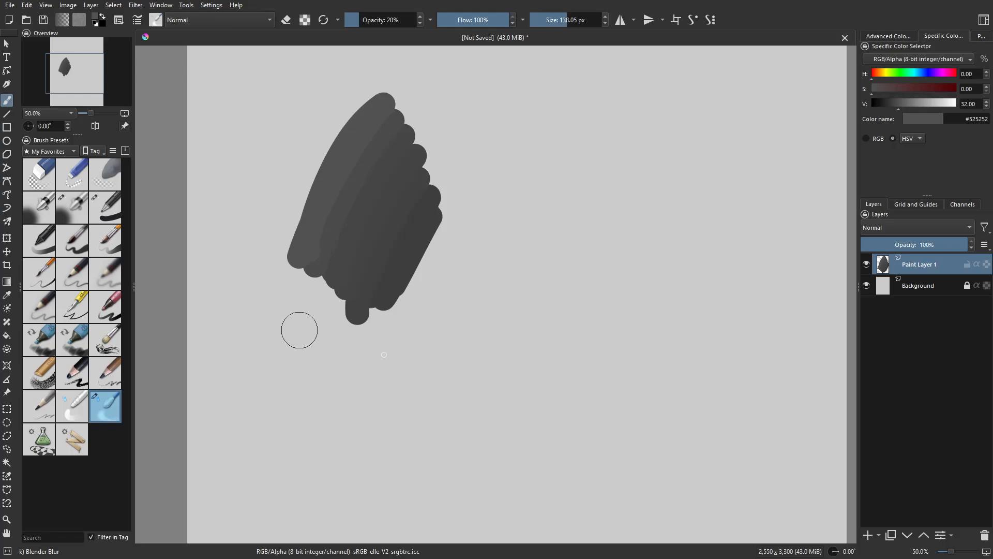
drag(387, 21, 498, 42)
Try blending the patch's lower edge and grey bands with full-opacity blur strokes, and undo those strokes
mouse_move(318, 249)
mouse_down()
mouse_move(296, 343)
mouse_move(304, 324)
mouse_move(320, 327)
mouse_move(319, 402)
mouse_up()
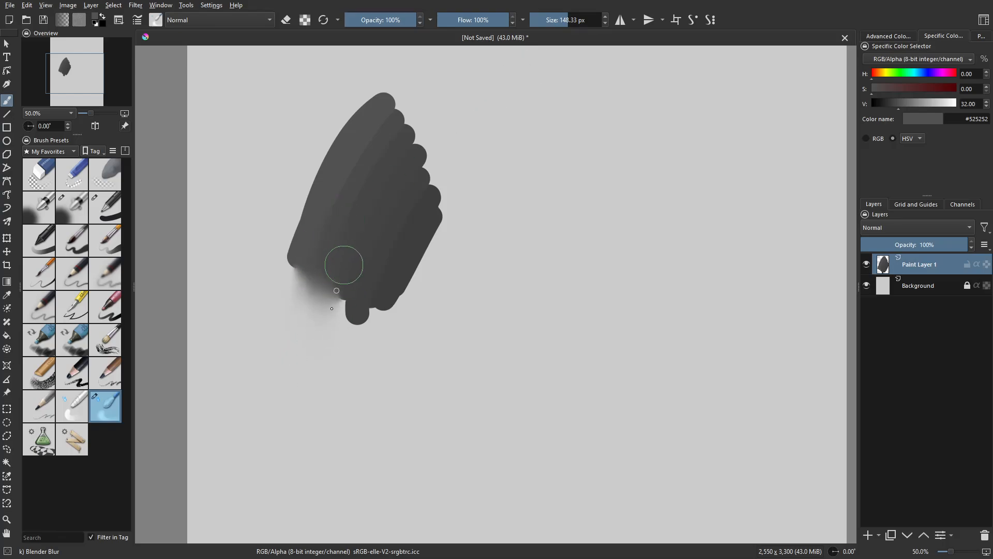
mouse_move(344, 265)
mouse_down()
mouse_move(335, 396)
mouse_move(349, 399)
mouse_up()
mouse_move(373, 282)
mouse_down()
mouse_move(368, 400)
mouse_move(376, 414)
mouse_up()
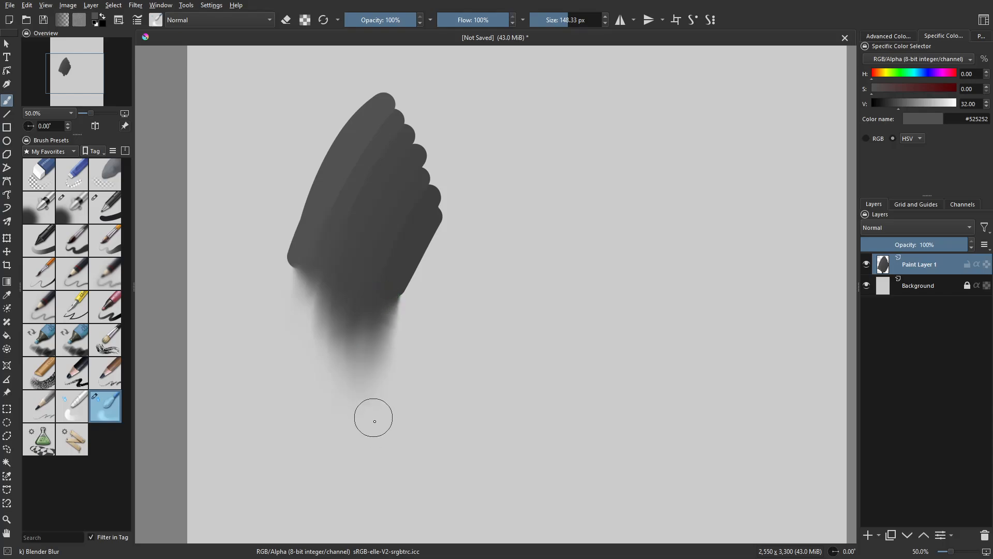
key(ctrl+z)
key(ctrl+z)
key(ctrl+z)
key(ctrl+z)
key(ctrl+z)
key(ctrl+z)
key(ctrl+z)
key(ctrl+z)
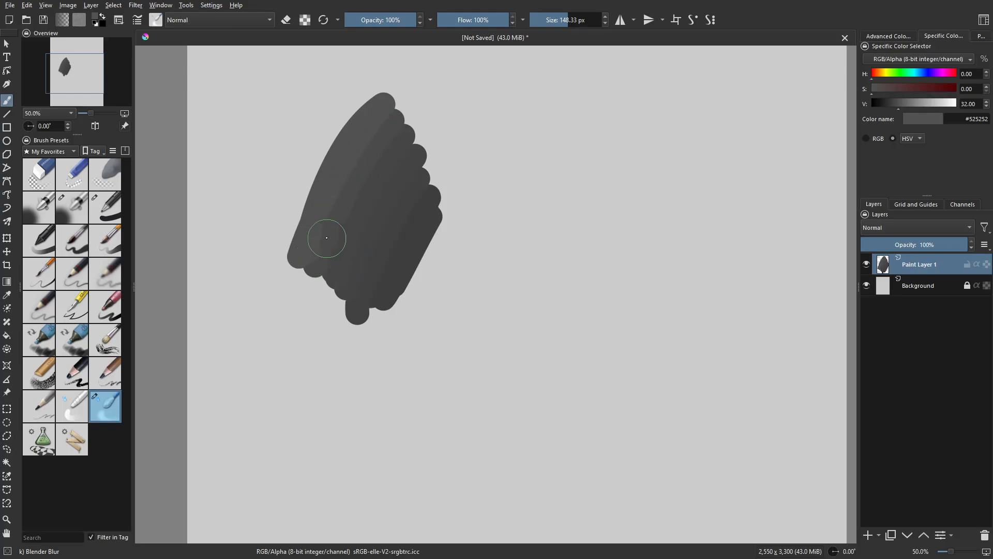
mouse_move(324, 244)
mouse_down()
mouse_move(383, 127)
mouse_move(352, 264)
mouse_move(399, 217)
mouse_move(379, 328)
mouse_move(394, 328)
mouse_up()
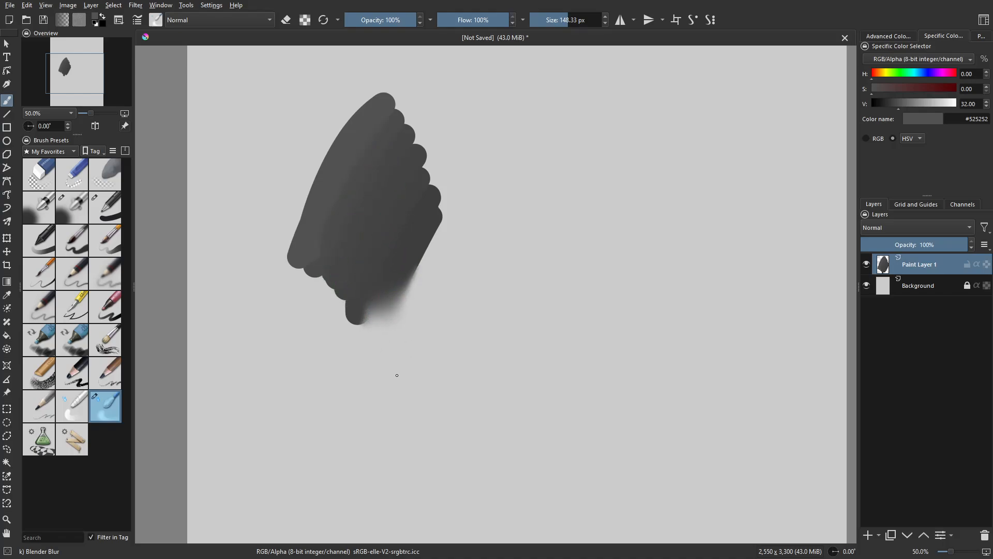
key(ctrl+z)
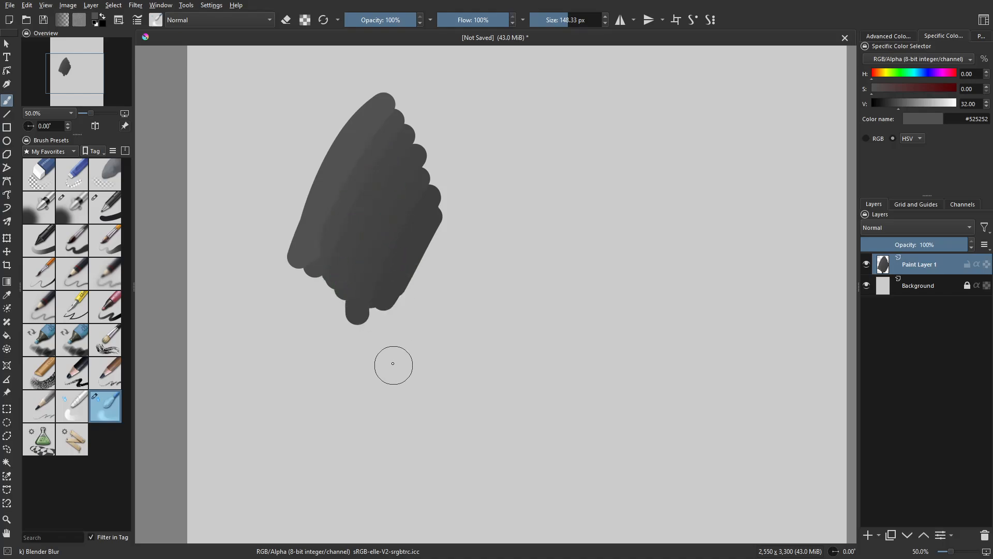
Lower the Blender Blur opacity to 18% and smooth the transitions between the patch's grey bands
click(355, 21)
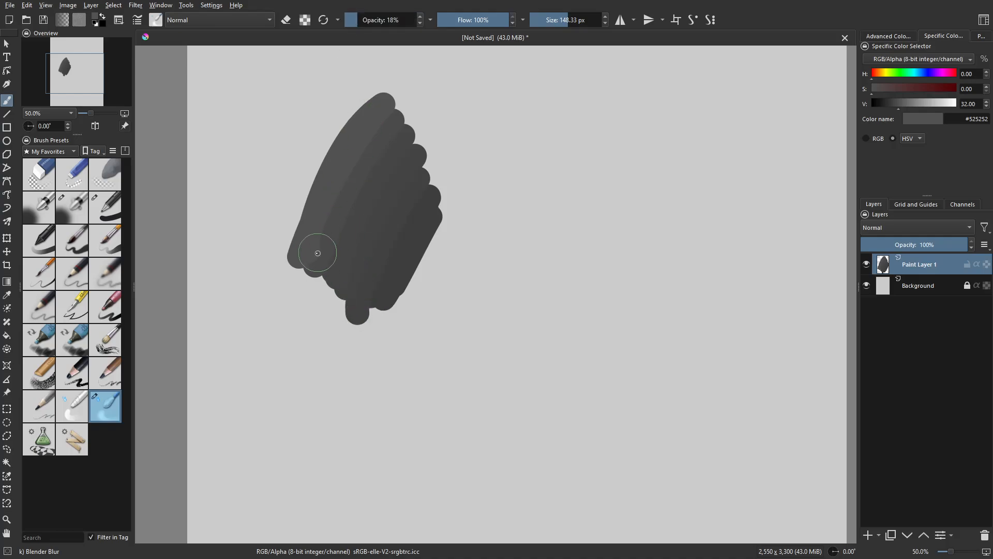
mouse_move(317, 253)
mouse_down()
mouse_move(385, 116)
mouse_move(327, 221)
mouse_move(374, 135)
mouse_move(323, 259)
mouse_move(385, 143)
mouse_move(340, 269)
mouse_up()
Switch to the Airbrush Soft brush, try a stroke beside the blended patch and undo it
click(80, 206)
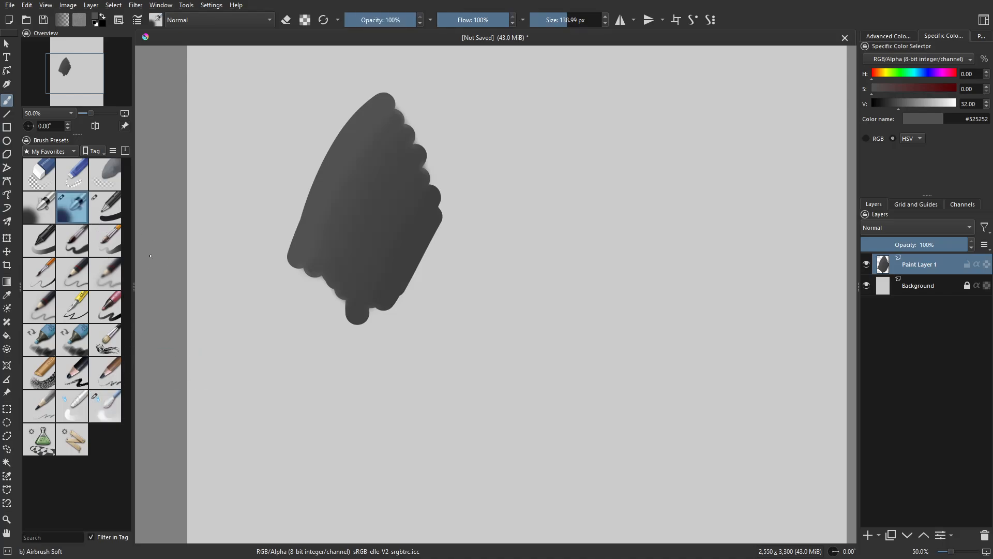
mouse_move(468, 305)
mouse_down()
mouse_move(519, 204)
mouse_move(500, 237)
mouse_move(521, 225)
mouse_move(499, 289)
mouse_move(541, 244)
mouse_move(567, 259)
mouse_up()
key(ctrl+z)
Open the Airbrush Soft brush's settings and give its opacity a straight linear pressure curve
click(142, 20)
drag(565, 191, 465, 70)
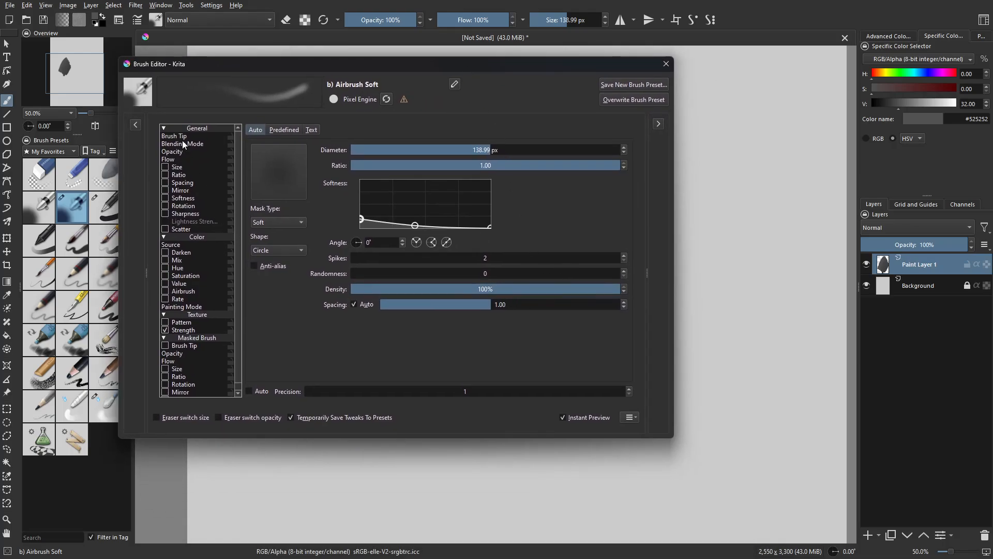
click(175, 160)
click(201, 153)
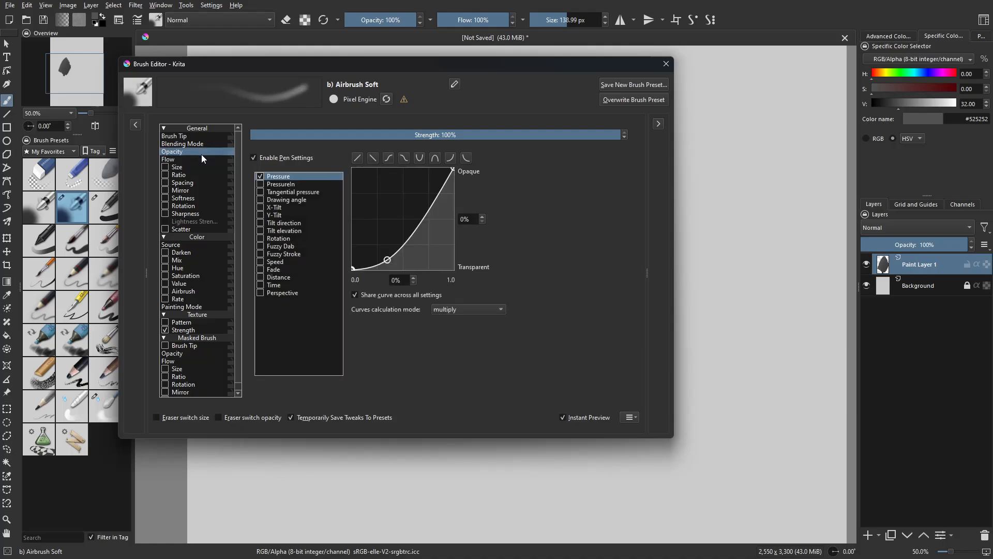
click(358, 157)
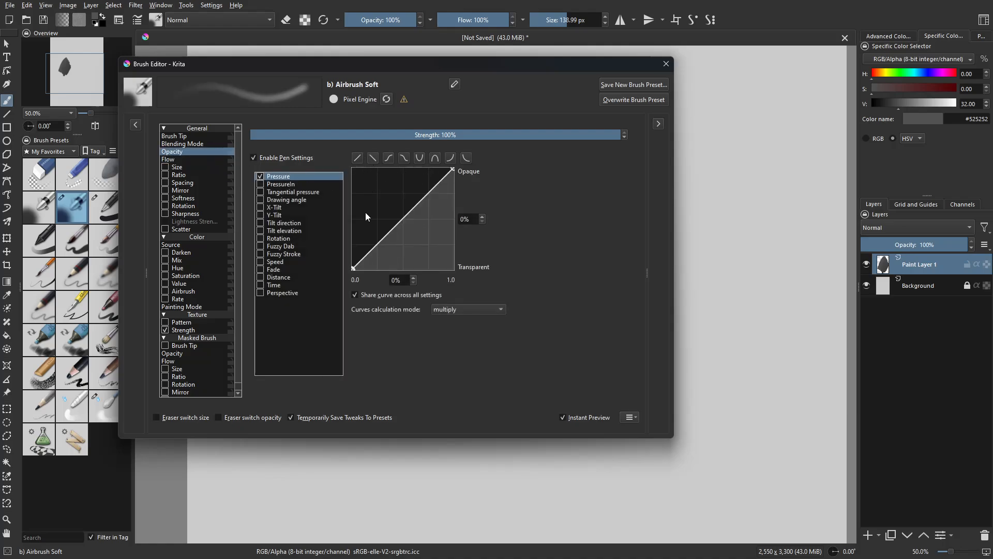
click(449, 161)
click(358, 158)
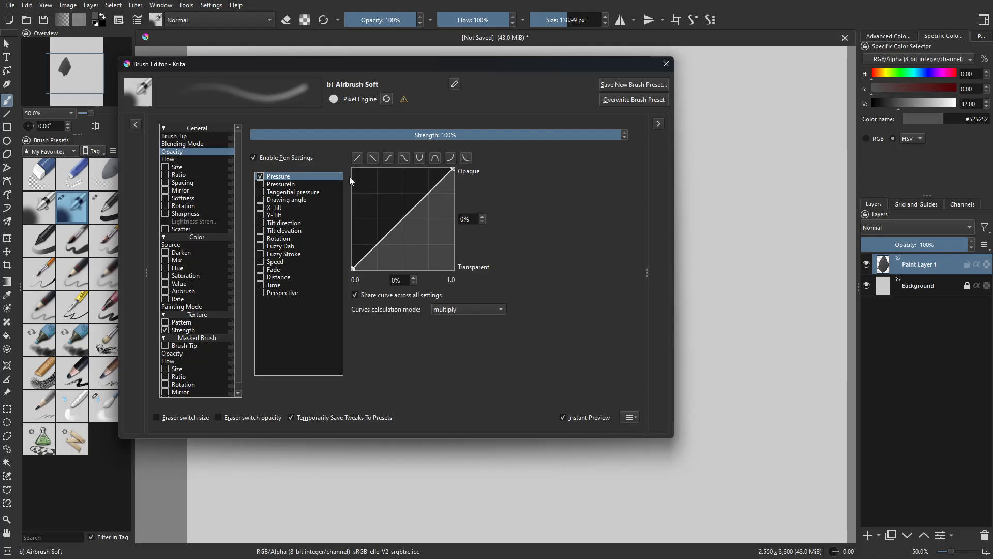
Review the Airbrush Soft brush tip's density and spacing settings, and close the brush editor
click(186, 136)
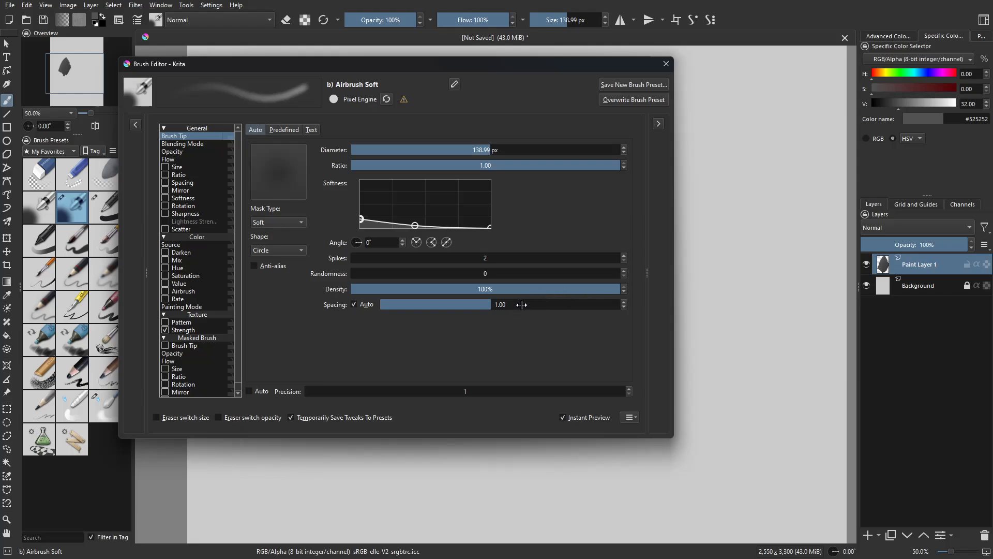
click(574, 289)
drag(591, 291, 568, 297)
click(665, 64)
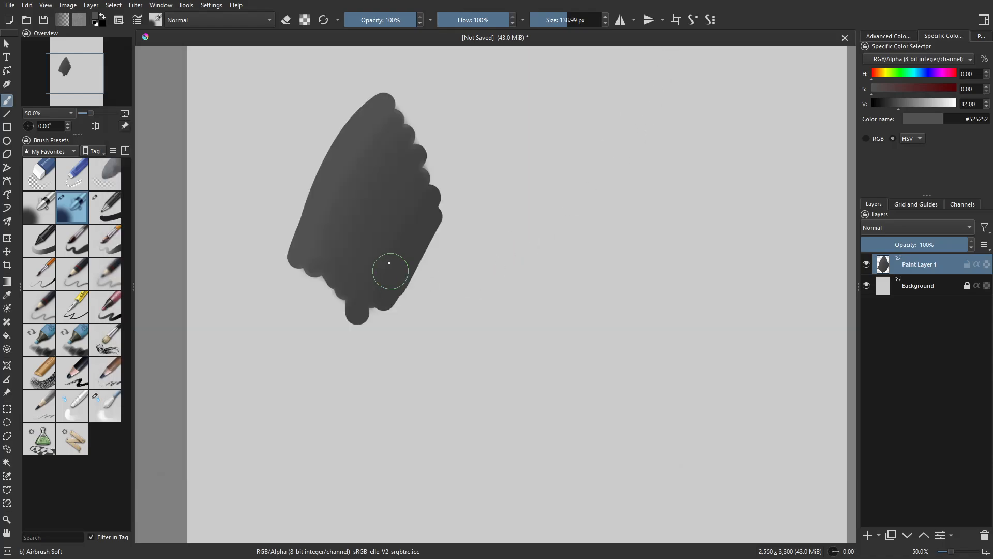
Try Airbrush Soft strokes beside the grey patch, enlarging the brush to about 428 px, and undo those strokes
mouse_move(446, 313)
mouse_down()
mouse_move(512, 195)
mouse_move(529, 198)
mouse_move(458, 330)
mouse_move(655, 342)
mouse_up()
mouse_move(530, 293)
mouse_down()
mouse_move(499, 356)
mouse_move(536, 311)
mouse_move(613, 273)
mouse_move(640, 284)
mouse_move(646, 336)
mouse_up()
key(ctrl+z)
drag(574, 306, 506, 306)
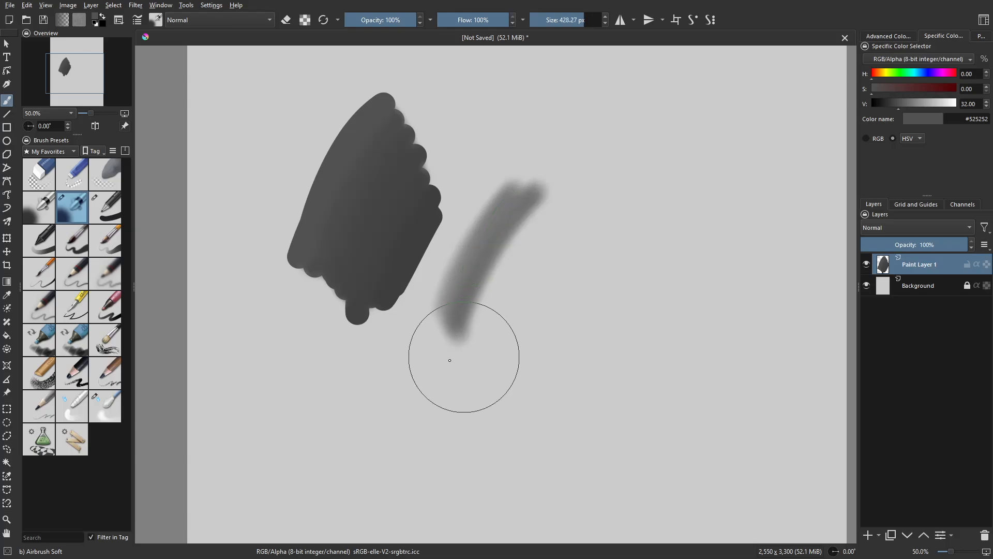
mouse_move(463, 357)
mouse_down()
mouse_move(544, 232)
mouse_move(478, 422)
mouse_up()
key(ctrl+z)
key(ctrl+z)
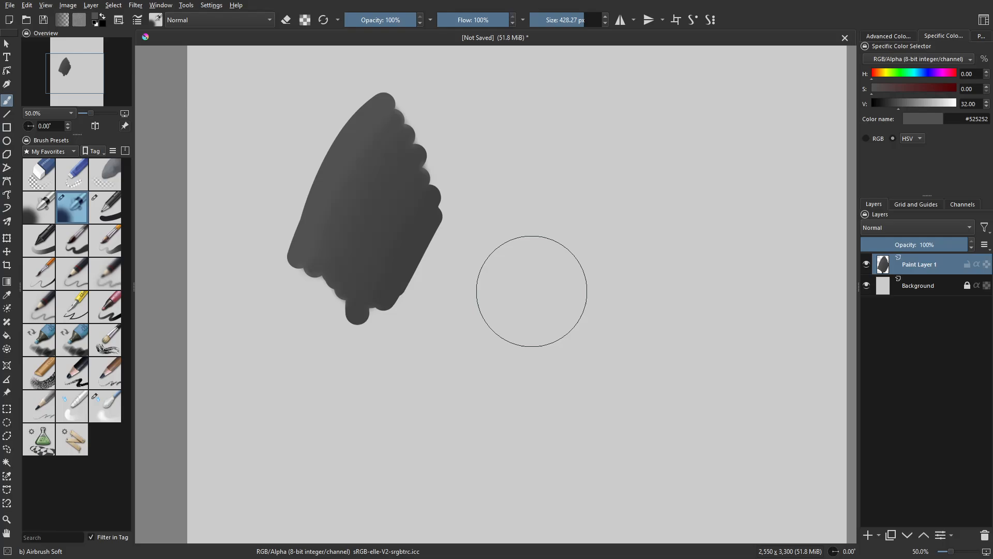
drag(533, 288, 391, 351)
mouse_move(452, 314)
mouse_down()
mouse_move(568, 157)
mouse_move(535, 219)
mouse_move(557, 205)
mouse_move(492, 259)
mouse_move(503, 317)
mouse_move(535, 280)
mouse_move(526, 317)
mouse_move(594, 295)
mouse_move(583, 358)
mouse_up()
key(ctrl+z)
key(ctrl+z)
Undo the grey patch's blending and painting strokes until Paint Layer 1 is empty
key(ctrl+z)
key(ctrl+z)
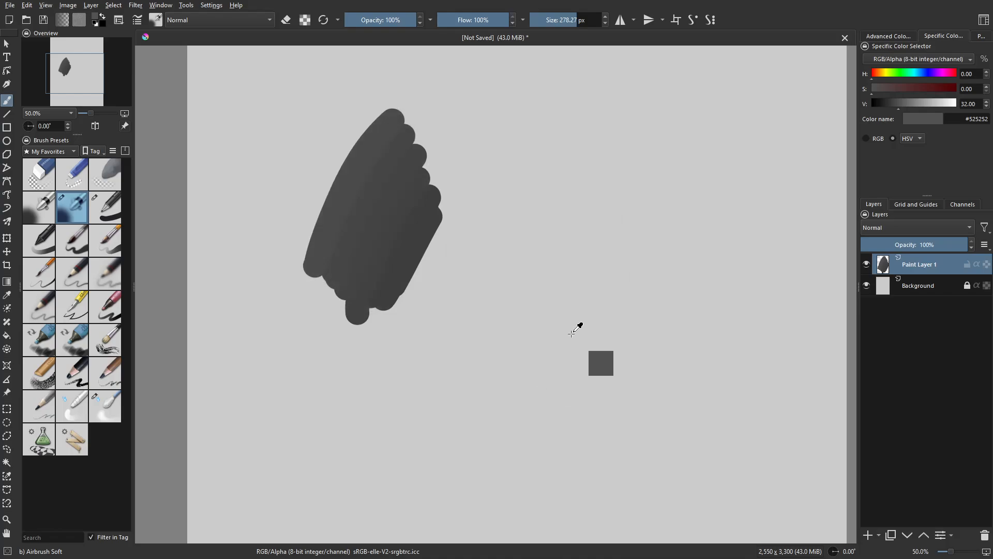
key(ctrl+z)
key(ctrl+z)
key(ctrl+z)
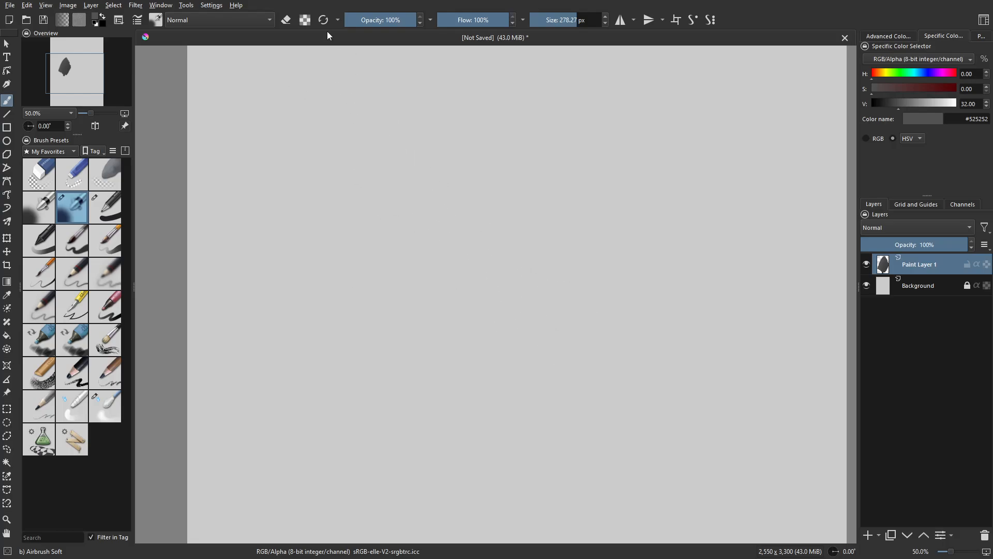
Reload the Airbrush Soft preset, with opacity 99%, size about 202 px and a dark grey colour
click(323, 19)
mouse_move(382, 22)
mouse_down()
mouse_move(440, 30)
mouse_move(366, 41)
mouse_move(402, 43)
mouse_move(448, 67)
mouse_up()
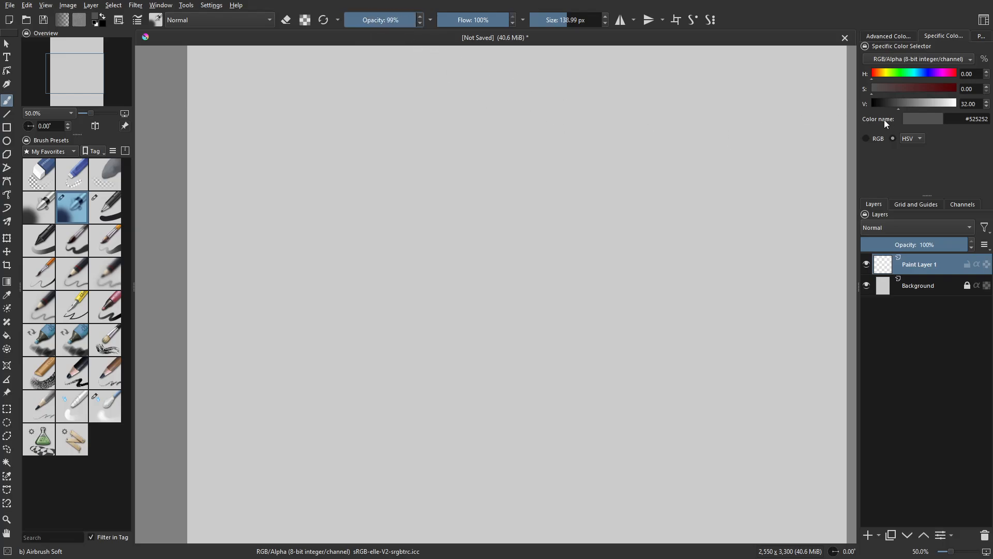
click(894, 38)
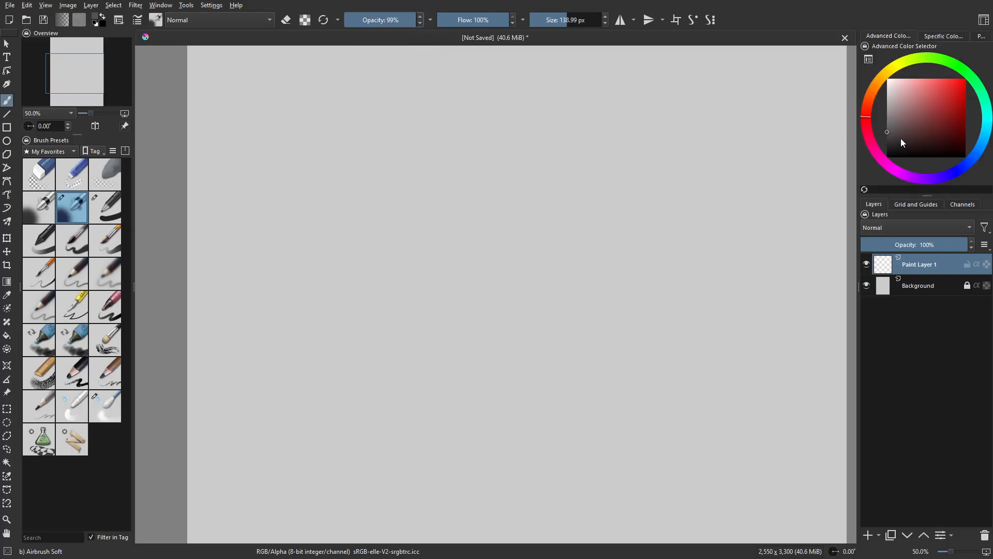
drag(901, 138, 874, 131)
drag(450, 283, 459, 284)
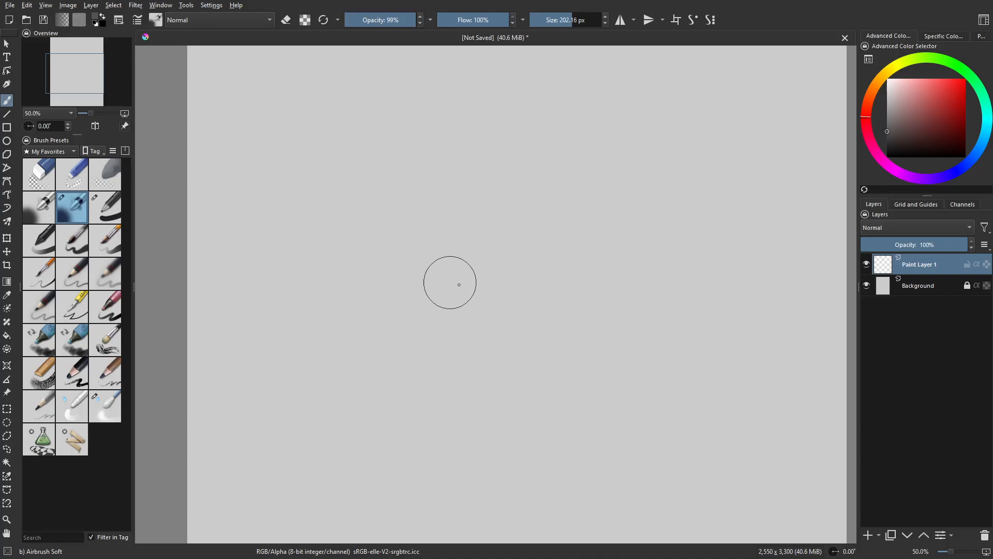
Paint a dark grey diagonal band mid-canvas and a near-black band along its lower-right side
mouse_move(458, 357)
mouse_down()
mouse_move(512, 265)
mouse_move(594, 179)
mouse_up()
mouse_move(532, 243)
mouse_down()
mouse_move(481, 321)
mouse_move(489, 328)
mouse_move(480, 322)
mouse_up()
click(907, 145)
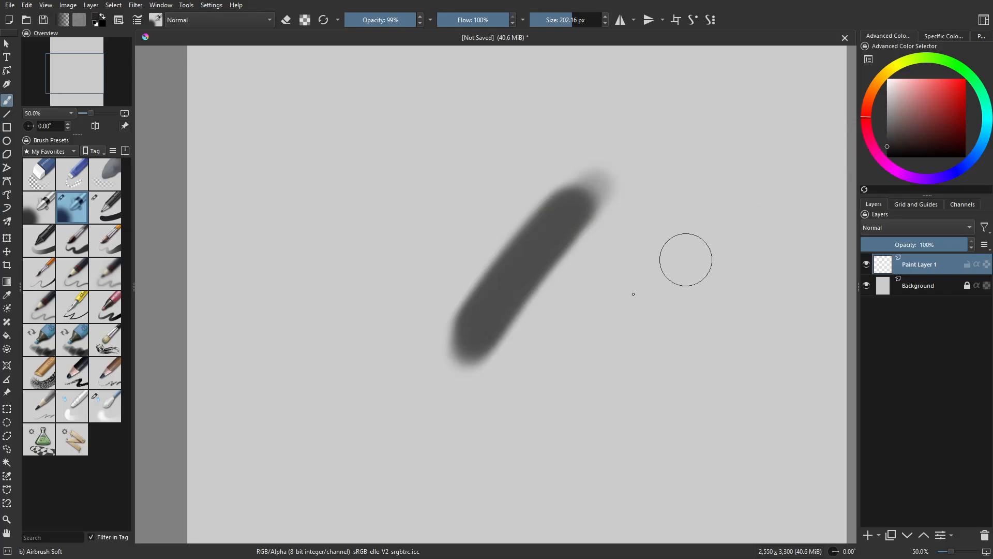
mouse_move(590, 218)
mouse_down()
mouse_move(507, 359)
mouse_move(545, 280)
mouse_up()
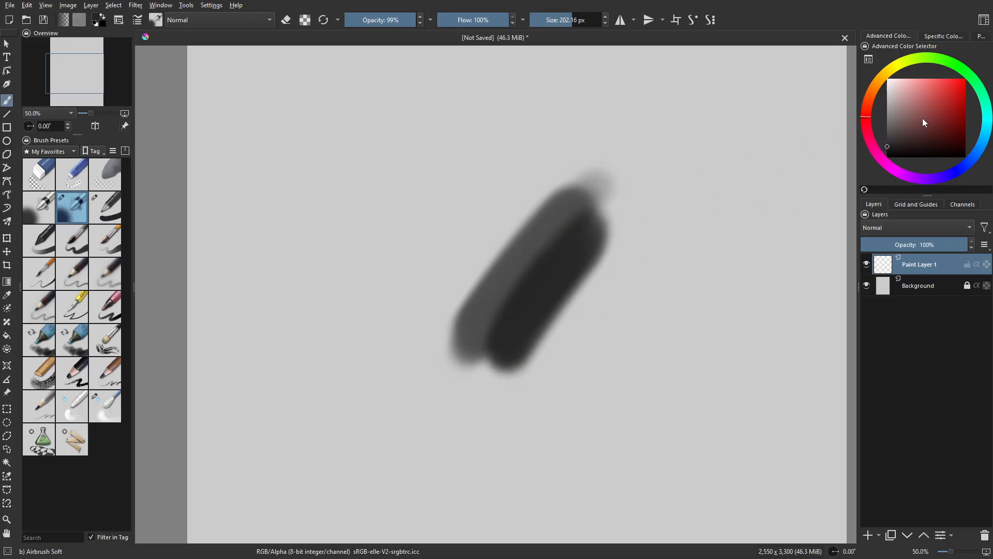
Paint a light grey band to the upper left of the dark bands and a mid-grey band between them
click(888, 104)
mouse_move(487, 151)
mouse_down()
mouse_move(403, 254)
mouse_move(488, 211)
mouse_move(429, 295)
mouse_up()
click(887, 117)
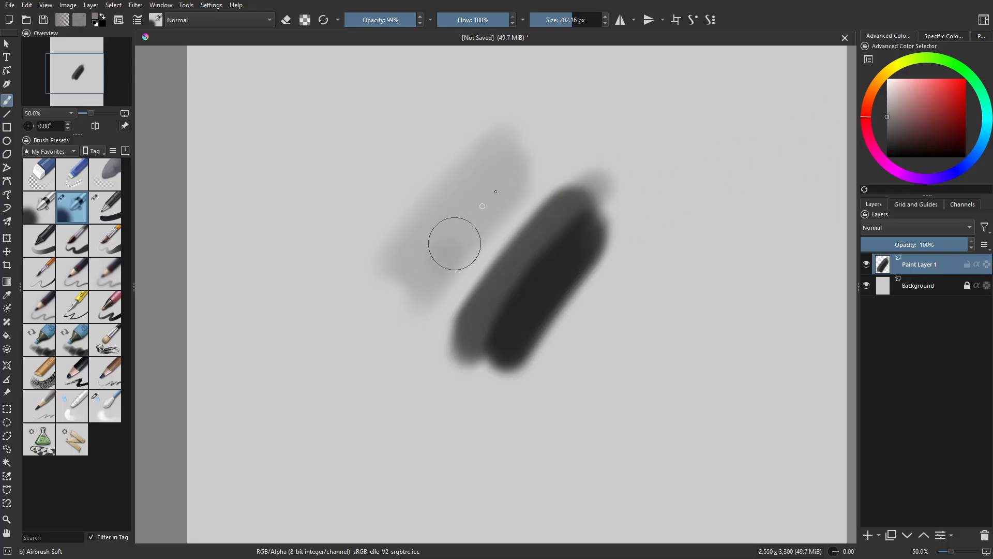
mouse_move(453, 239)
mouse_down()
mouse_move(506, 199)
mouse_move(426, 329)
mouse_up()
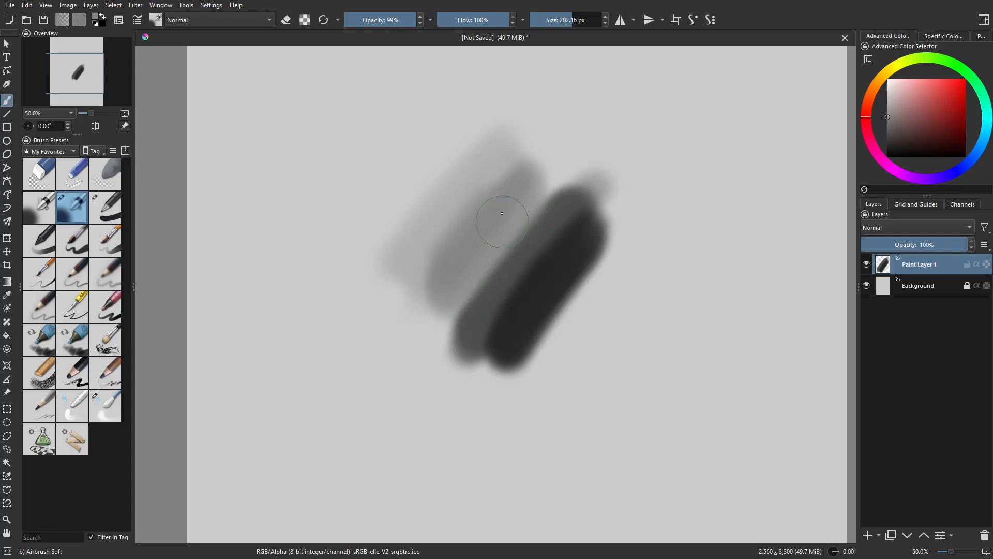
Sample intermediate greys from the bands and airbrush over their borders with a brush of about 141 px
ctrl+click(497, 272)
mouse_move(475, 301)
mouse_down()
mouse_move(446, 316)
mouse_move(556, 189)
mouse_move(466, 308)
mouse_move(543, 210)
mouse_up()
ctrl+click(489, 257)
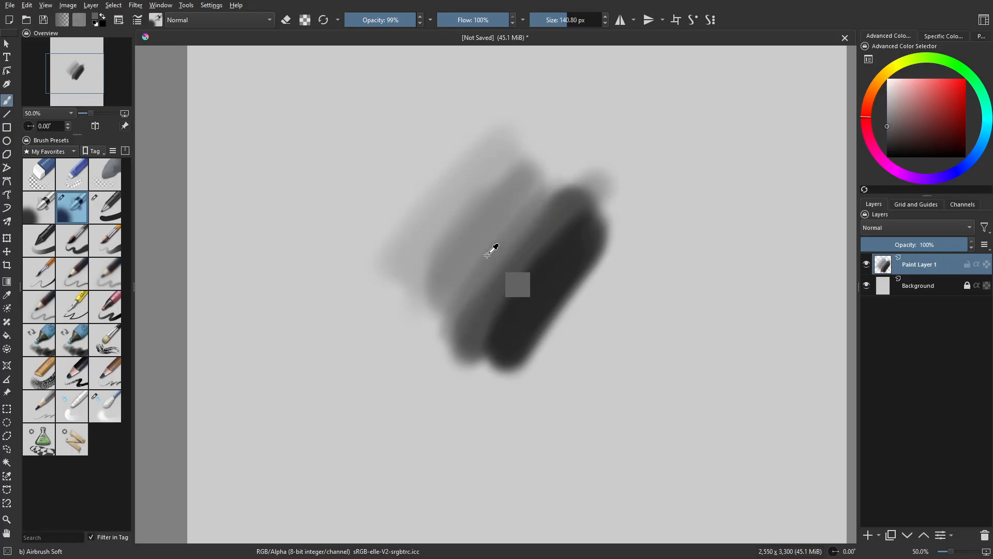
ctrl+click(479, 249)
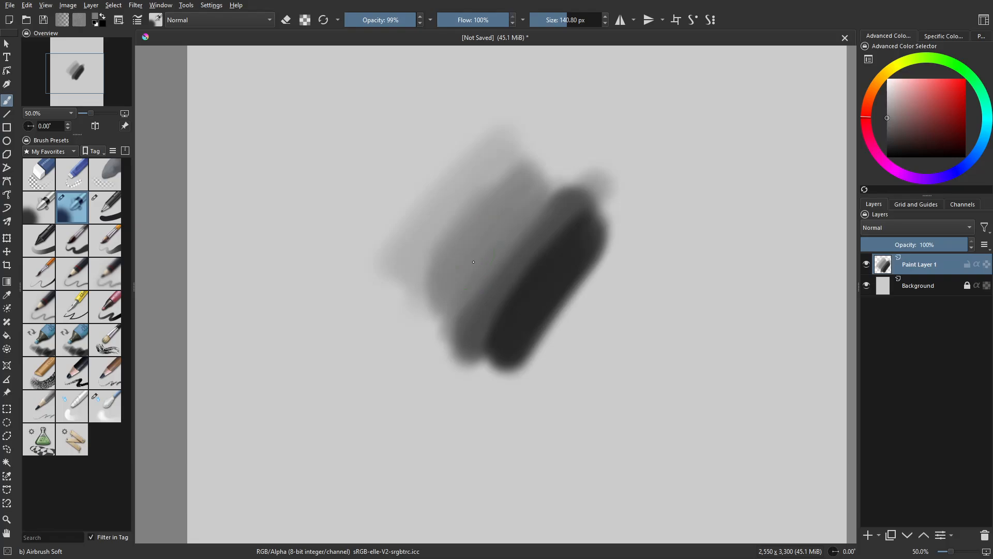
ctrl+click(499, 297)
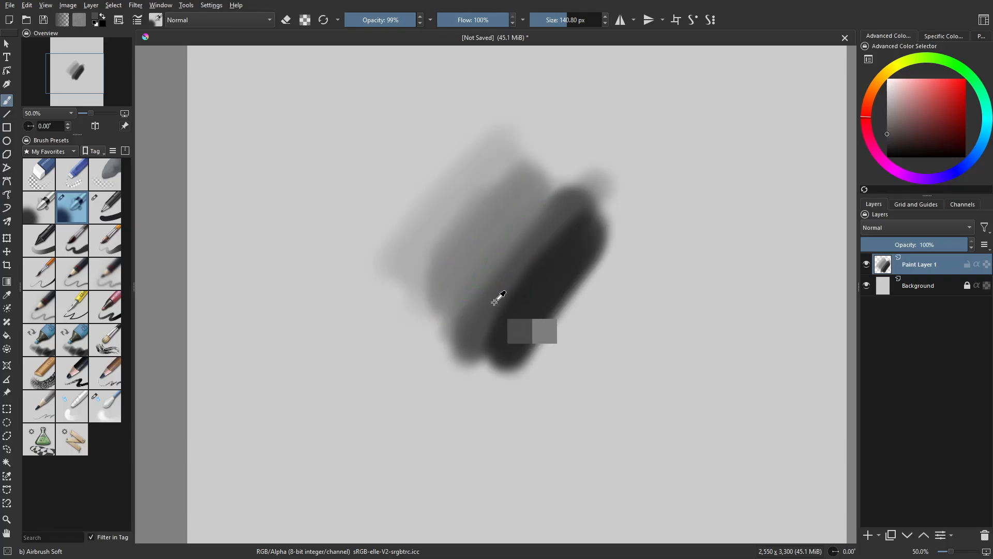
ctrl+click(530, 336)
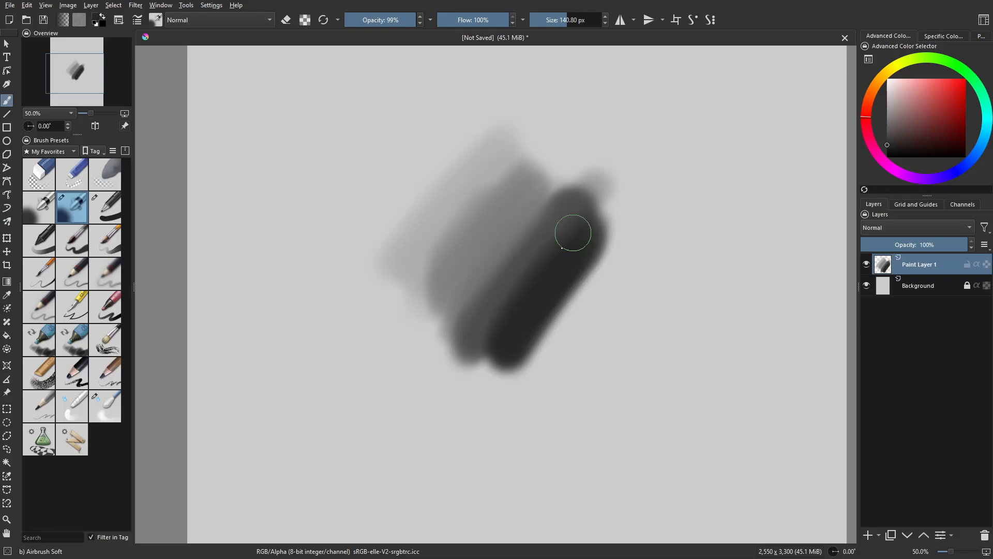
ctrl+click(497, 304)
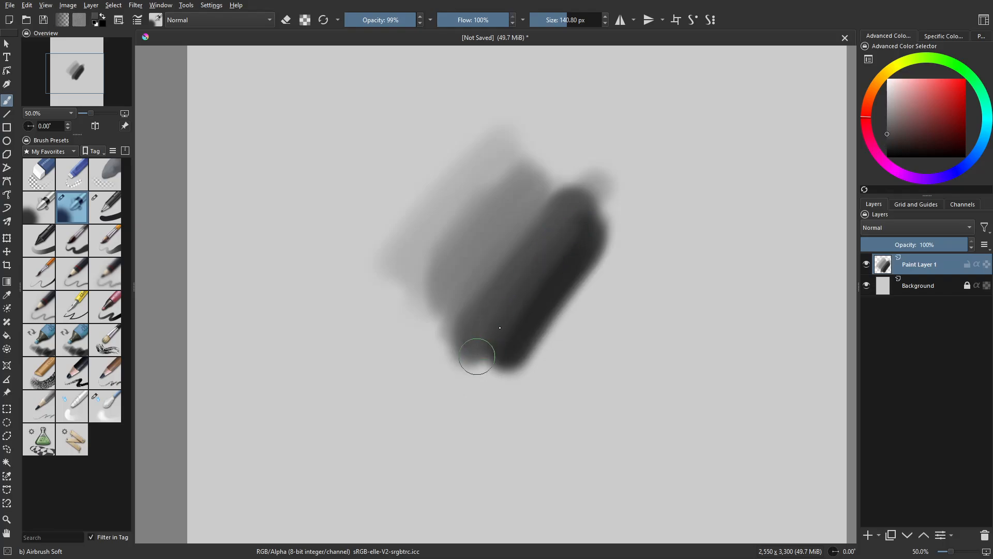
Smooth the transitions between the grey bands with the Blender Blur brush at 18% opacity, varying its size
click(102, 401)
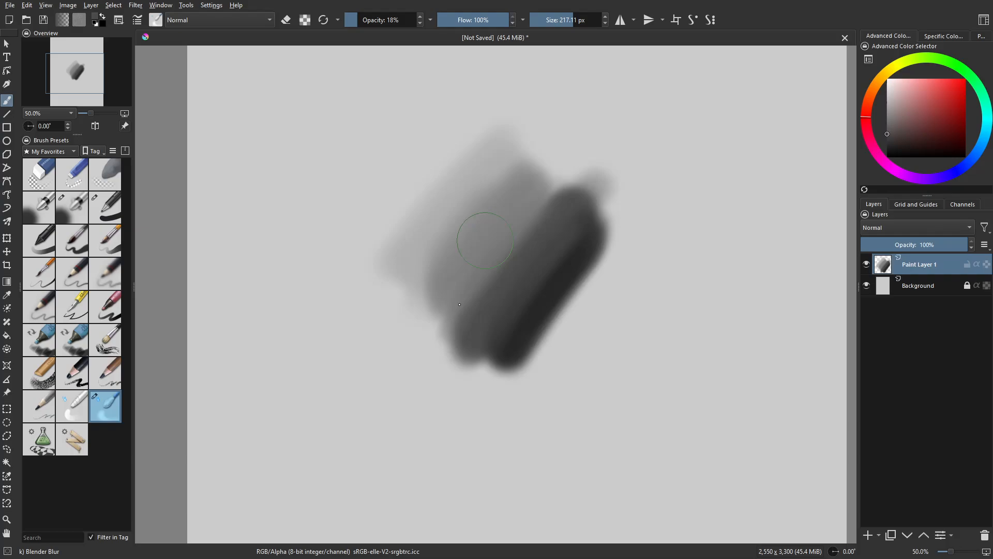
mouse_move(527, 234)
mouse_down()
mouse_move(511, 304)
mouse_move(563, 255)
mouse_move(518, 293)
mouse_move(559, 216)
mouse_up()
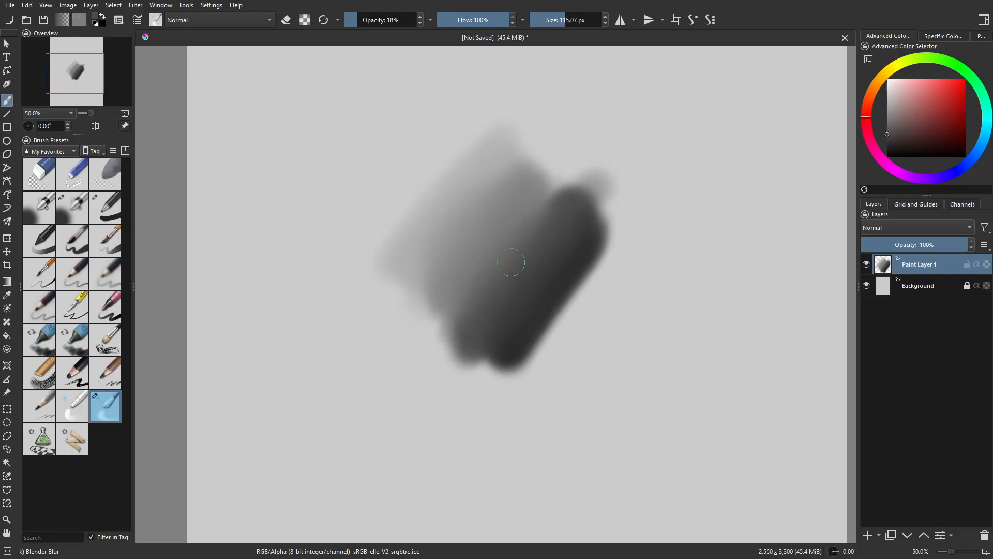
drag(513, 263, 551, 269)
mouse_move(499, 191)
mouse_down()
mouse_move(534, 199)
mouse_move(547, 232)
mouse_move(536, 294)
mouse_up()
Replace the shaded layer with an empty paint layer, and paint a solid black cap-like silhouette with the Basic-1 brush
click(985, 536)
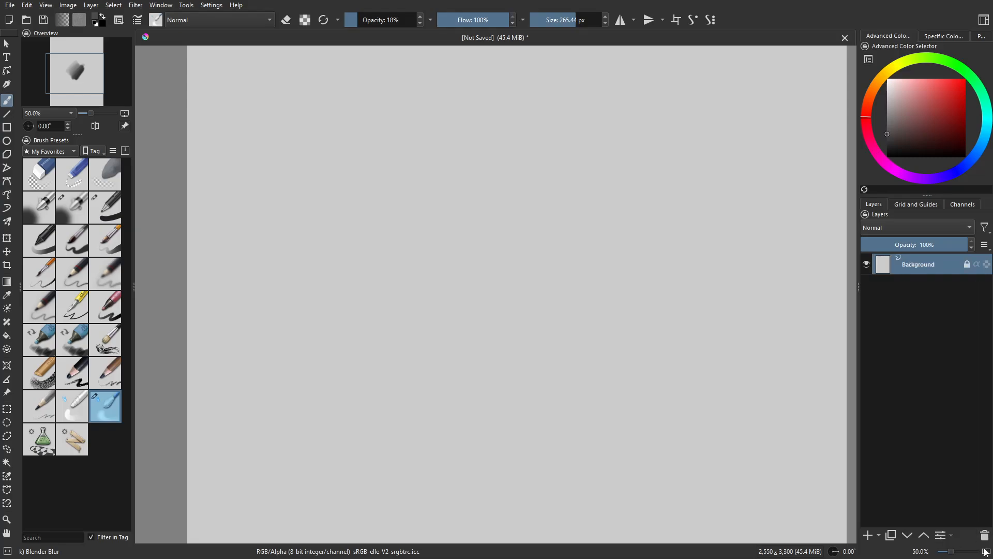
click(873, 537)
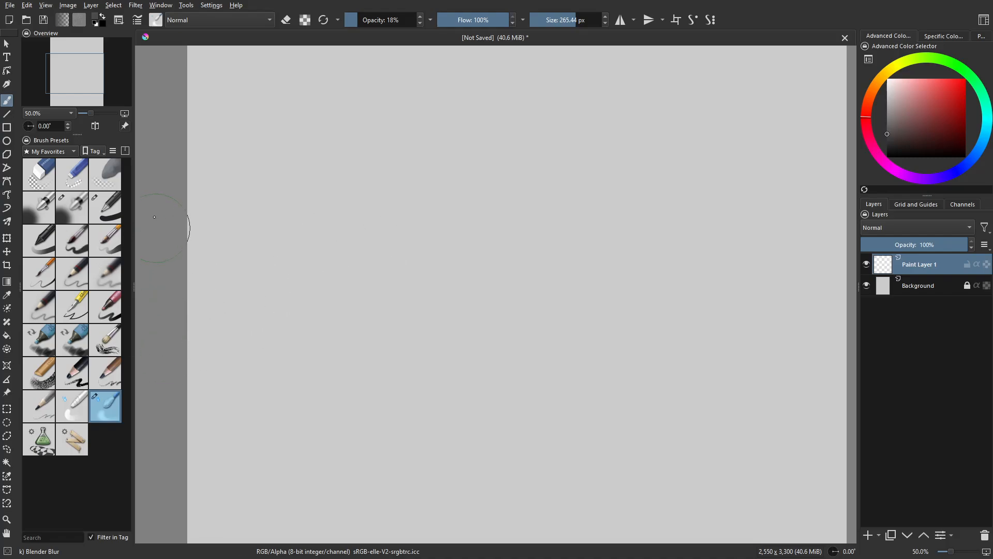
click(95, 214)
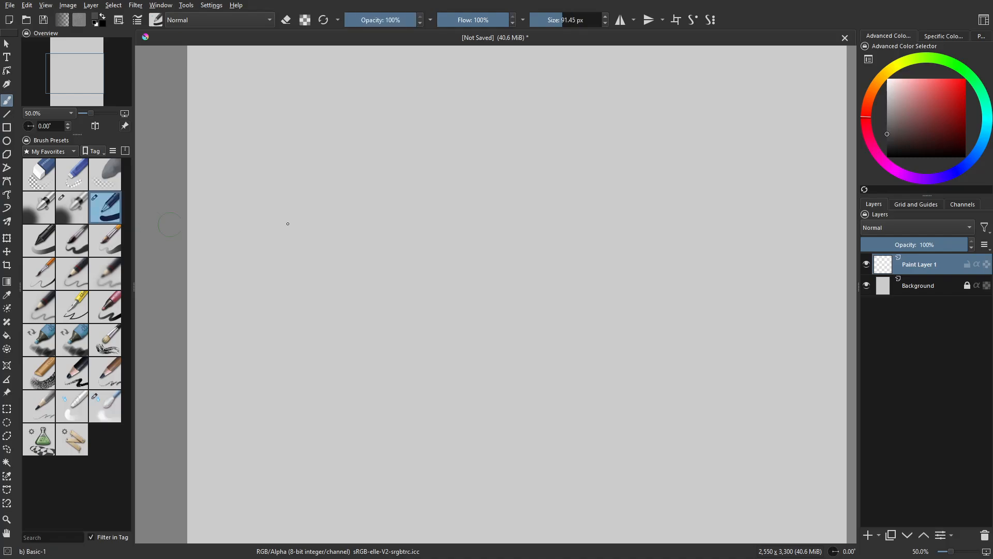
drag(440, 250, 431, 251)
mouse_move(392, 289)
mouse_down()
mouse_move(439, 225)
mouse_move(502, 198)
mouse_move(394, 276)
mouse_move(394, 295)
mouse_move(521, 275)
mouse_move(561, 238)
mouse_move(490, 228)
mouse_move(454, 238)
mouse_move(463, 263)
mouse_up()
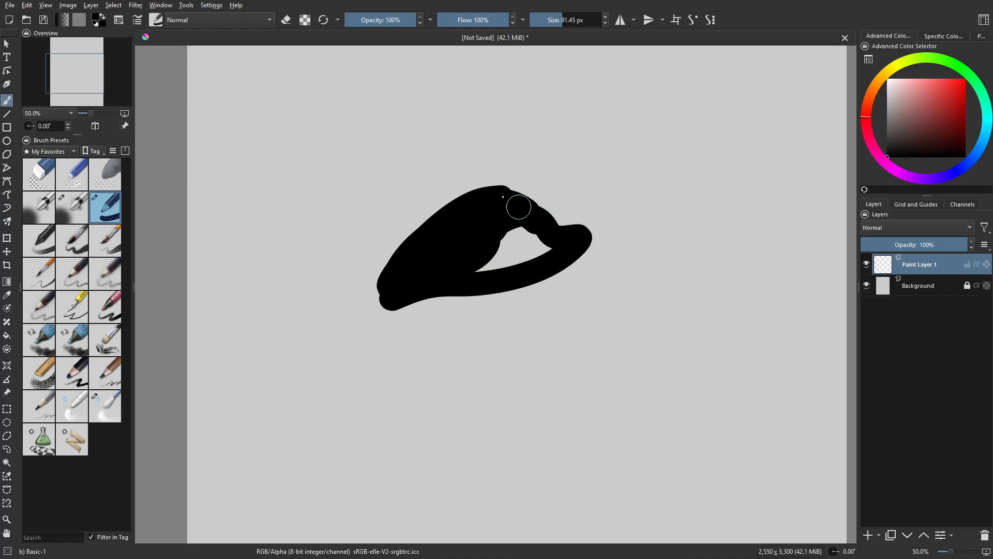
mouse_move(519, 207)
mouse_down()
mouse_move(542, 224)
mouse_move(545, 240)
mouse_move(511, 255)
mouse_up()
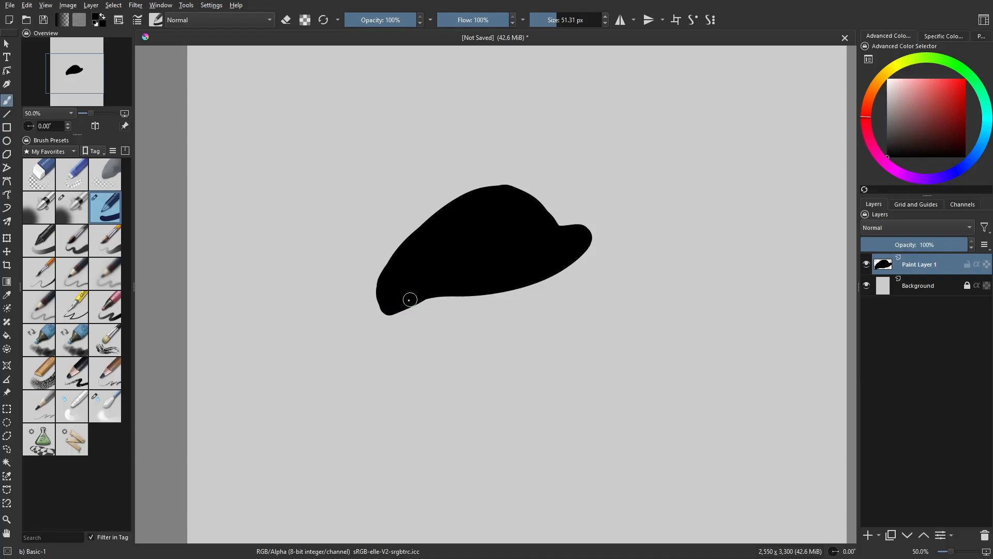
Review the grouping options for Paint Layer 1, try Quick Group and Quick Clipping Group, and undo both
right_click(923, 267)
mouse_move(874, 435)
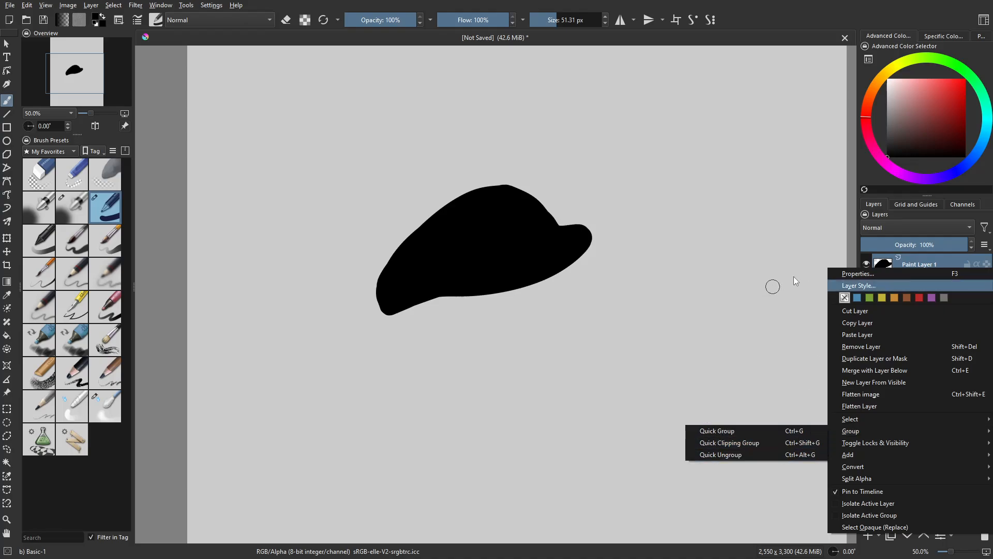
click(917, 266)
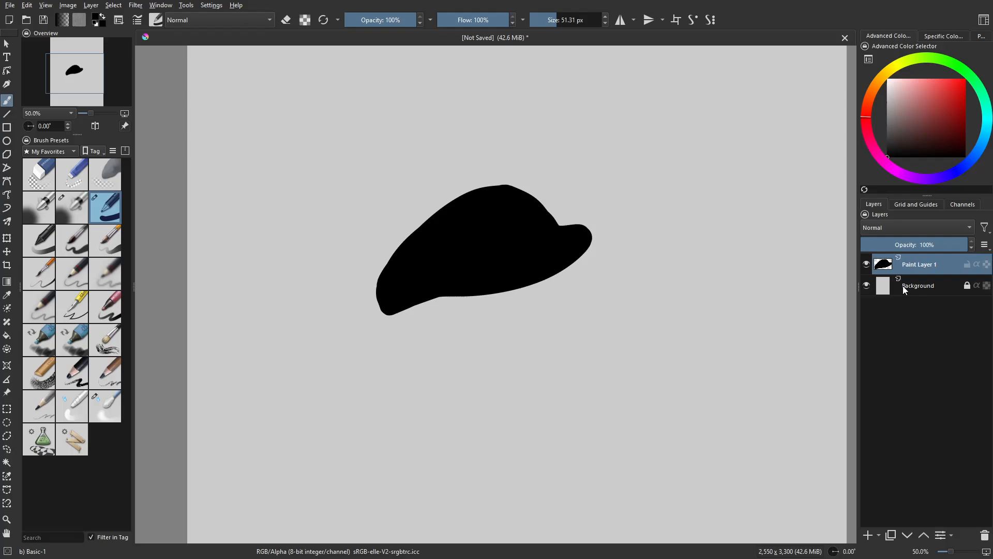
key(ctrl+g)
key(ctrl+z)
key(ctrl+shift+g)
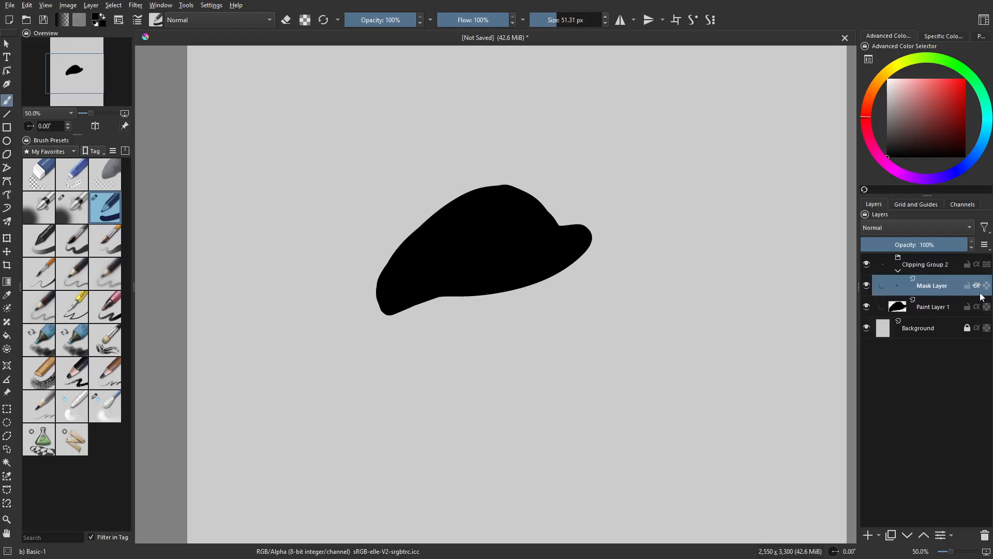
key(ctrl+z)
Group Paint Layer 1 and add a paint layer with inherited alpha above it inside the group
key(ctrl+g)
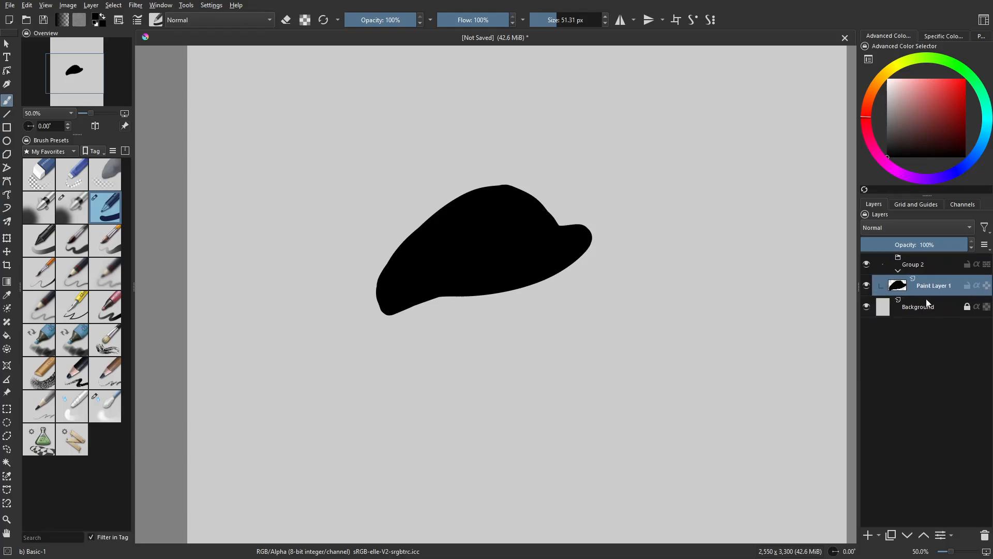
click(868, 536)
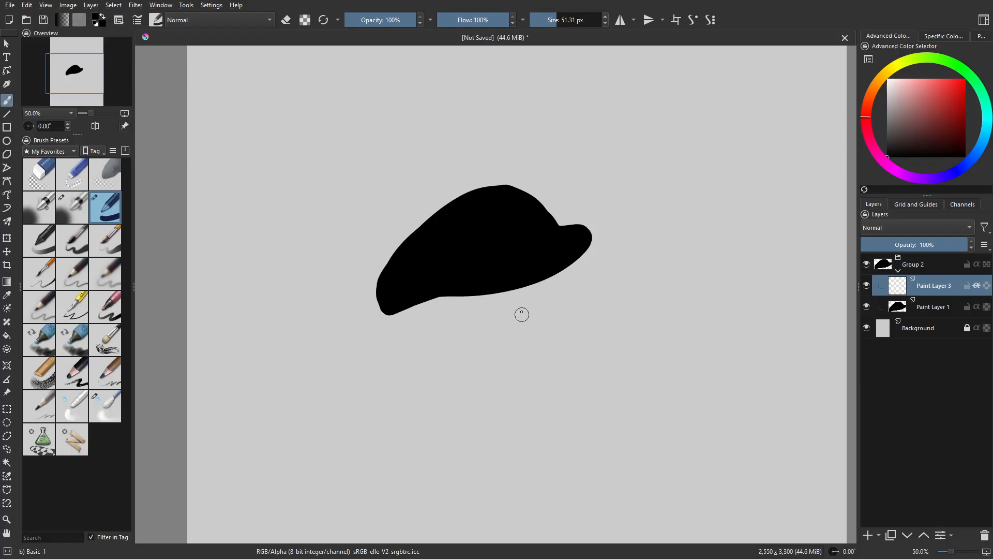
double_click(903, 290)
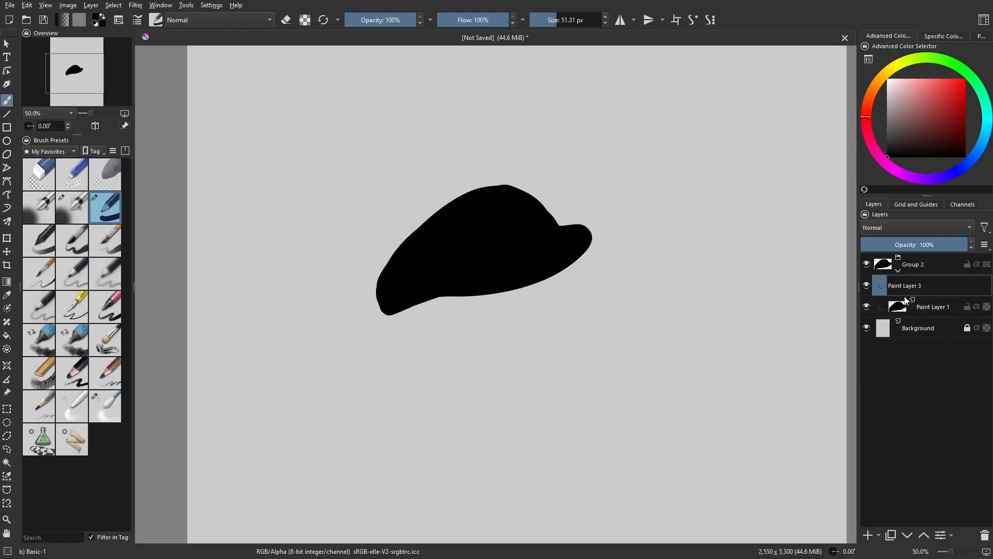
Airbrush dark grey over the lower part of the cap silhouette on Paint Layer 3, using Airbrush Soft at about 617 px
click(915, 311)
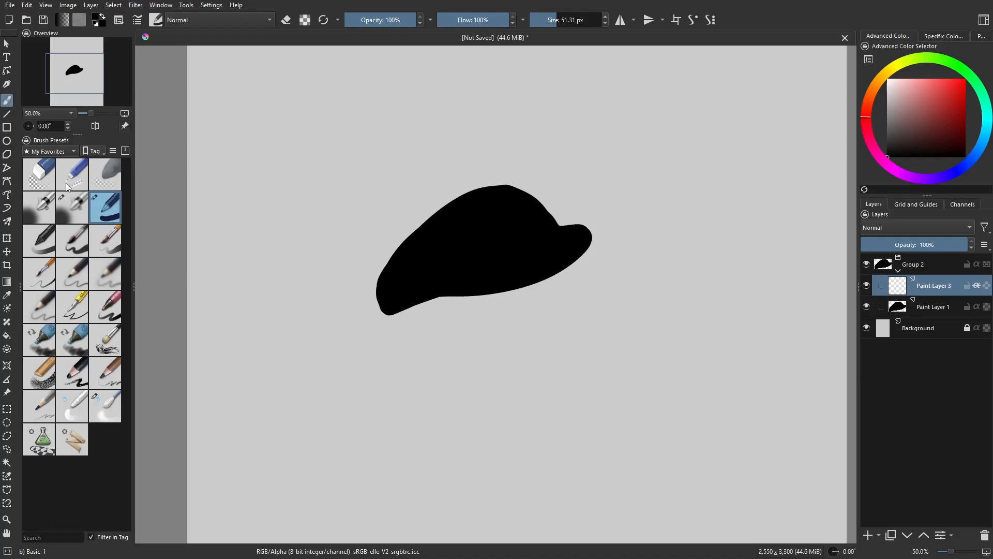
click(70, 206)
shift+drag(431, 286, 638, 286)
shift+drag(414, 340, 445, 347)
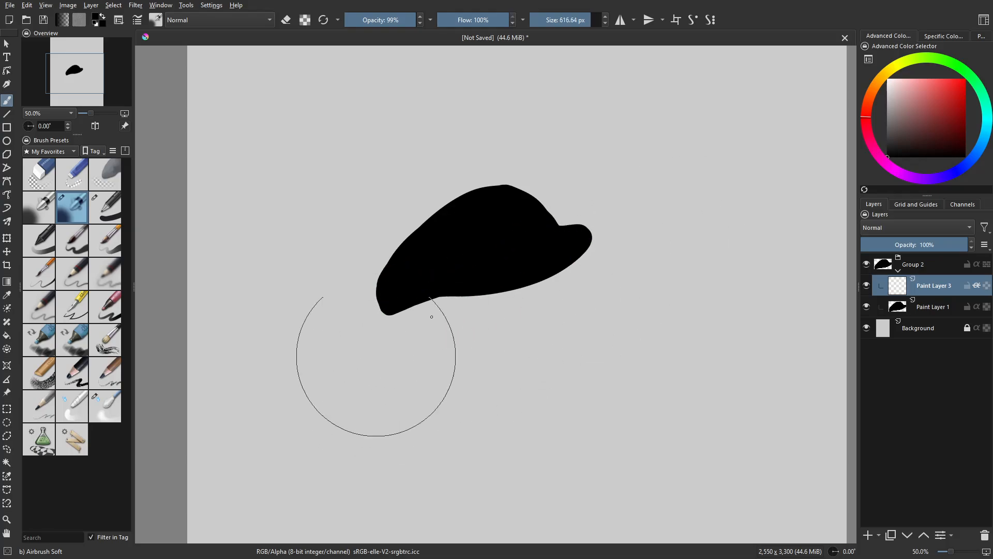
drag(901, 147, 860, 137)
mouse_move(359, 371)
mouse_down()
mouse_move(457, 328)
mouse_move(302, 397)
mouse_up()
Build up mid-grey and near-white soft highlights along the cap's upper edge with the large Airbrush Soft brush
drag(917, 135, 872, 94)
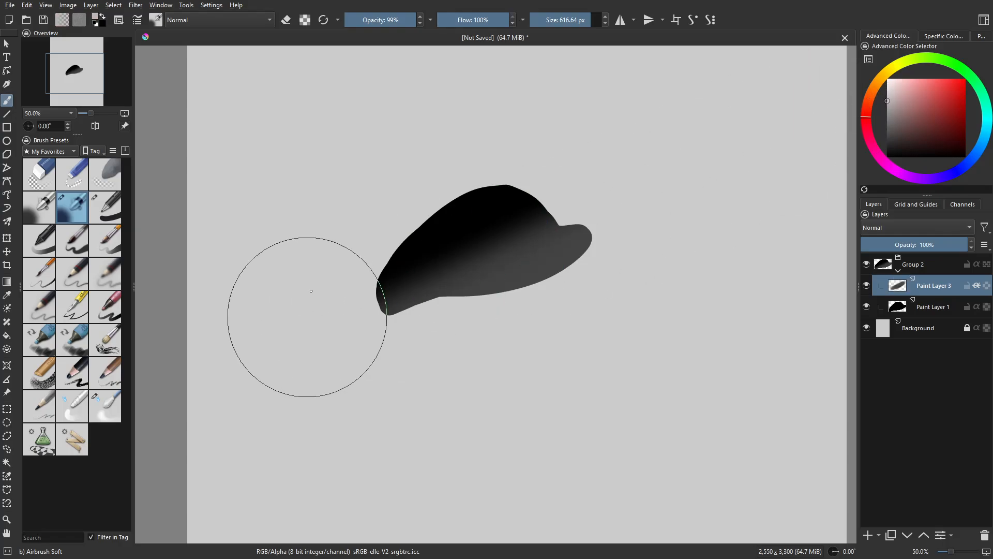
mouse_move(308, 290)
mouse_down()
mouse_move(336, 240)
mouse_move(522, 156)
mouse_move(335, 277)
mouse_move(521, 160)
mouse_move(621, 138)
mouse_move(455, 168)
mouse_move(300, 317)
mouse_up()
drag(930, 126, 857, 74)
drag(301, 244, 506, 134)
mouse_move(506, 134)
mouse_down()
mouse_move(310, 240)
mouse_move(292, 262)
mouse_up()
drag(587, 115, 326, 250)
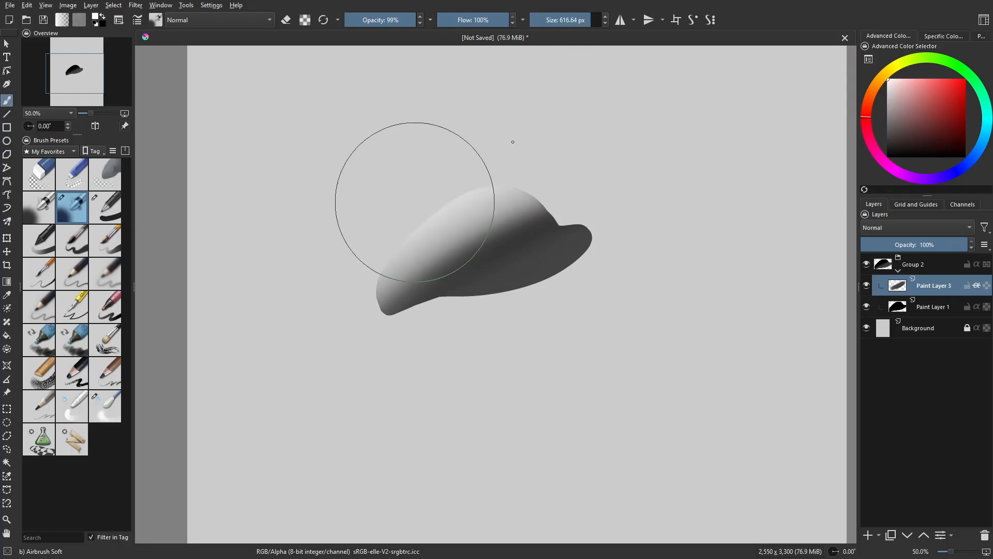
Darken the cap's underside and brim with near-black grey, using Airbrush Soft reduced to about 292 px
drag(930, 150, 887, 146)
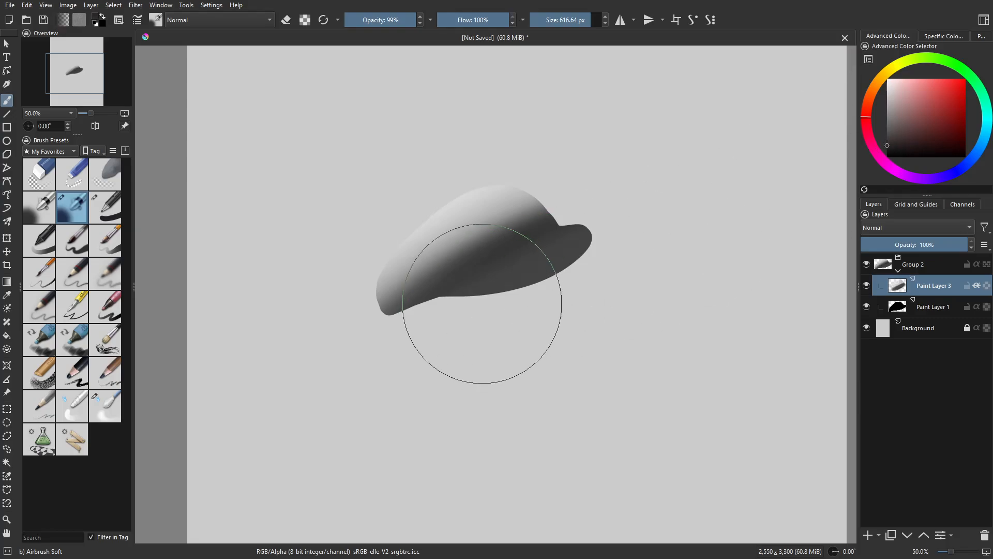
key(bracketleft)
key(bracketleft)
key(bracketleft)
mouse_move(447, 303)
mouse_down()
mouse_move(514, 311)
mouse_move(440, 324)
mouse_move(670, 246)
mouse_up()
mouse_move(334, 350)
mouse_down()
mouse_move(406, 336)
mouse_move(653, 236)
mouse_move(515, 257)
mouse_move(610, 223)
mouse_up()
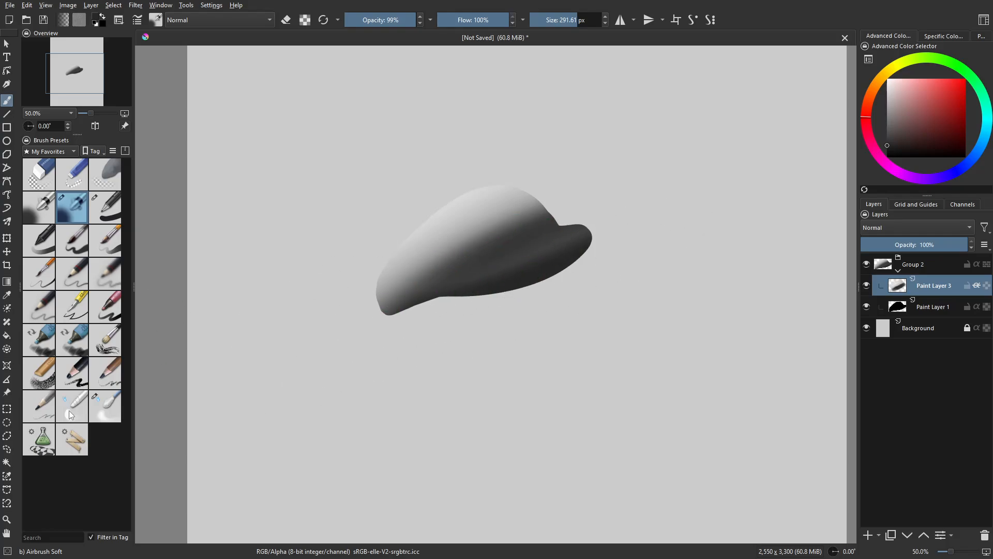
Choose the Blender Blur brush, and turn Paint Layer 3's inherited alpha off and on again to inspect the clipping
click(106, 408)
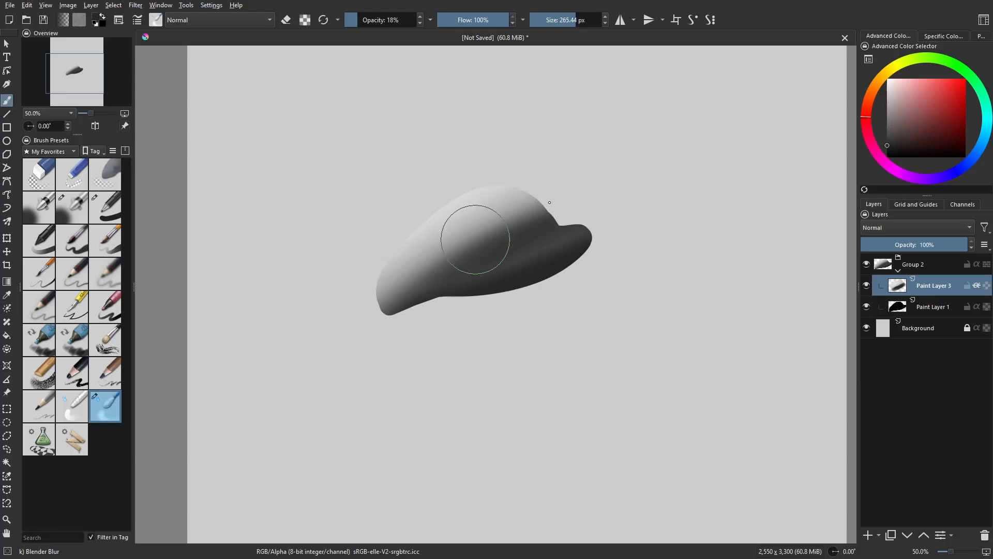
click(977, 288)
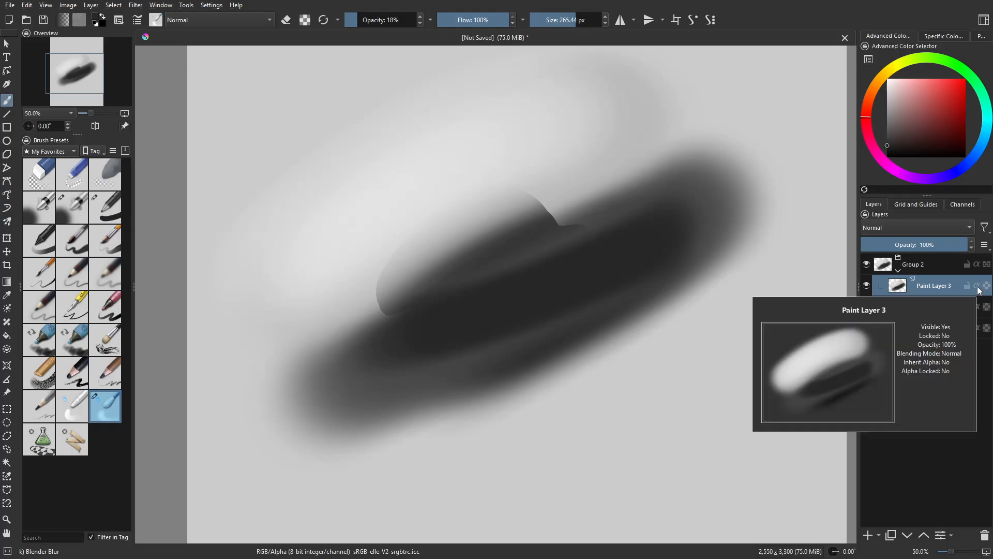
click(977, 287)
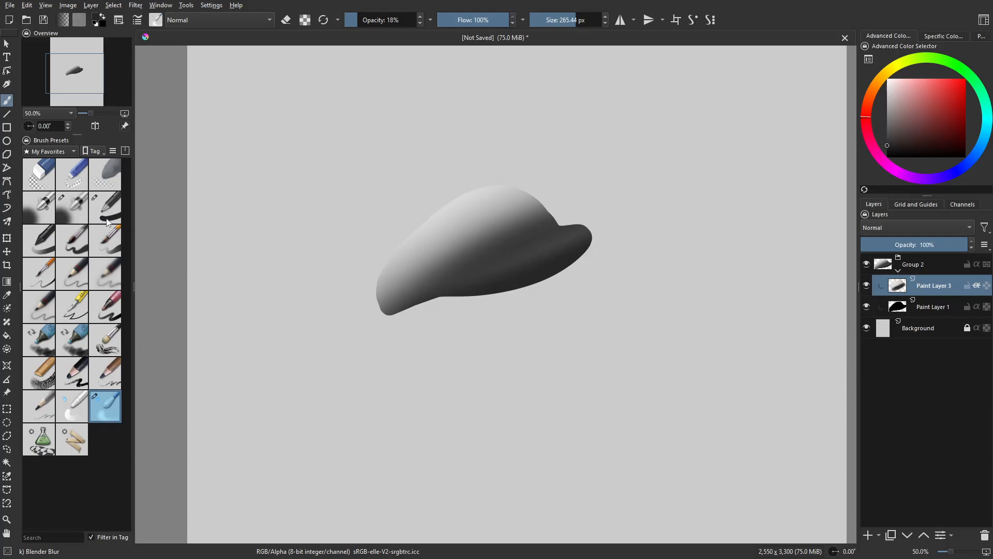
Paint a solid black curved shape with Basic-1 on a new paint layer above Group 2, and lock that layer's alpha
click(107, 217)
click(940, 267)
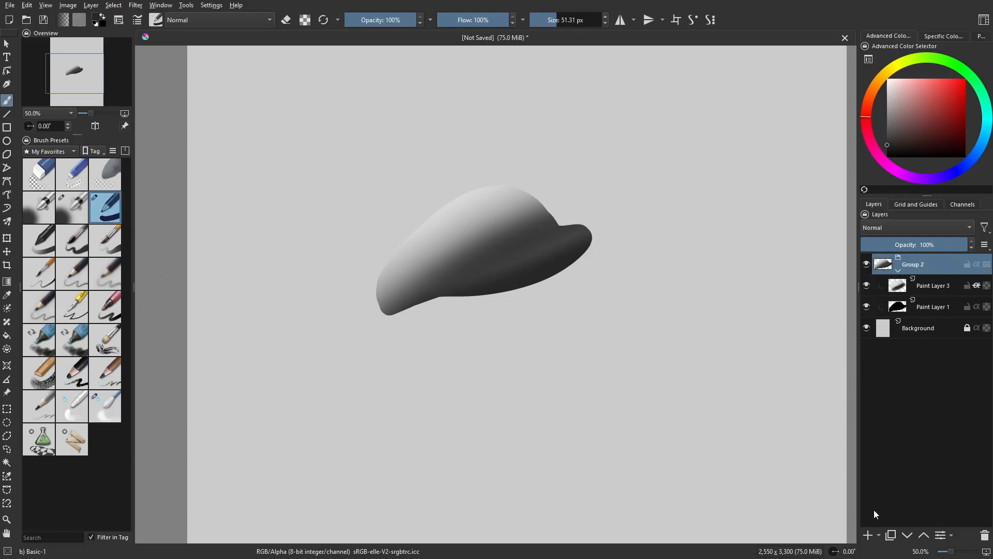
click(869, 535)
drag(931, 285, 936, 256)
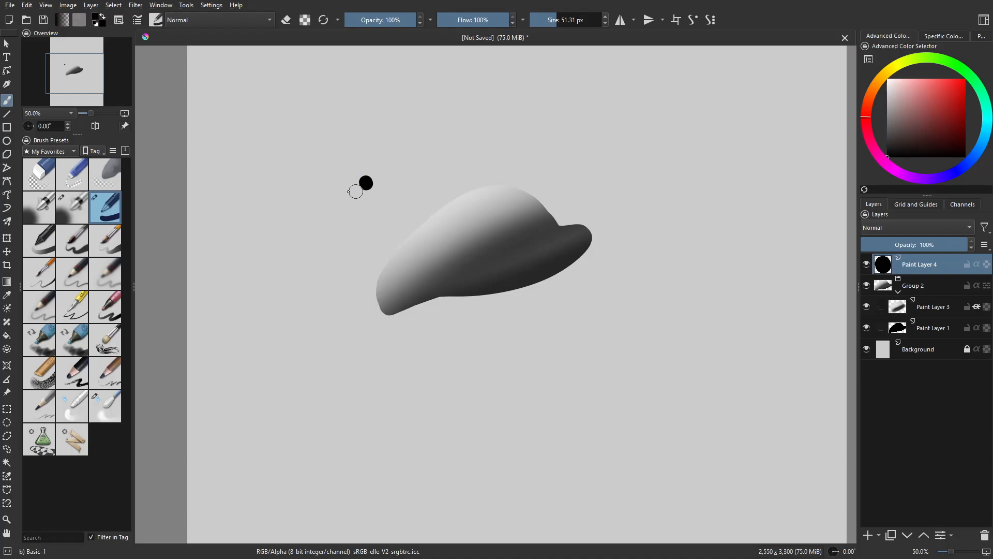
mouse_move(356, 191)
mouse_down()
mouse_move(406, 145)
mouse_move(335, 202)
mouse_move(355, 193)
mouse_move(344, 204)
mouse_move(356, 220)
mouse_move(334, 218)
mouse_move(367, 218)
mouse_move(401, 152)
mouse_move(385, 209)
mouse_move(369, 222)
mouse_move(349, 200)
mouse_move(330, 210)
mouse_move(385, 173)
mouse_move(332, 211)
mouse_move(402, 137)
mouse_move(497, 118)
mouse_move(420, 147)
mouse_up()
mouse_move(406, 181)
mouse_down()
mouse_move(371, 224)
mouse_move(389, 206)
mouse_move(347, 228)
mouse_move(336, 223)
mouse_move(350, 237)
mouse_move(397, 211)
mouse_move(352, 244)
mouse_move(414, 201)
mouse_up()
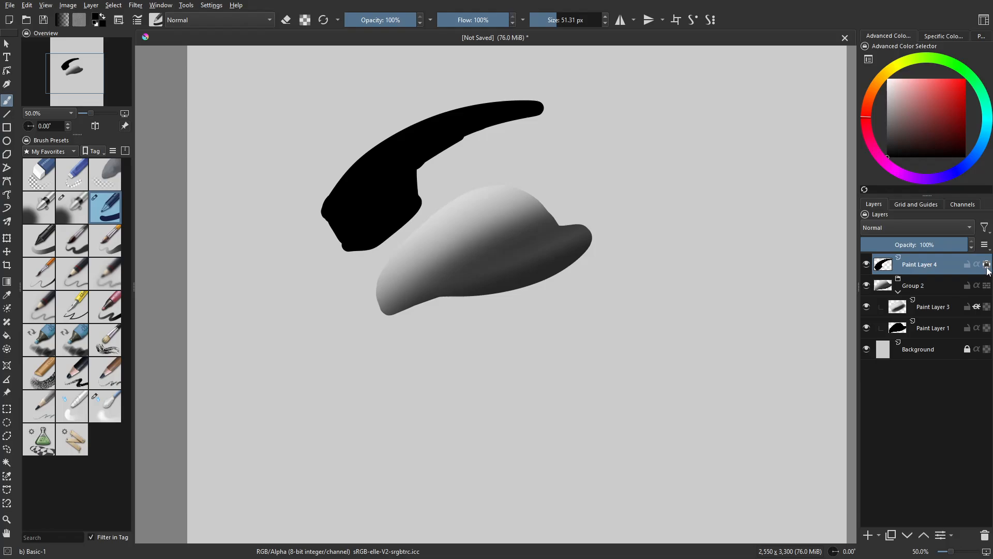
Airbrush dark grey over the curved shape and mid-grey along its upper edge with Airbrush Soft at about 292 px
click(80, 212)
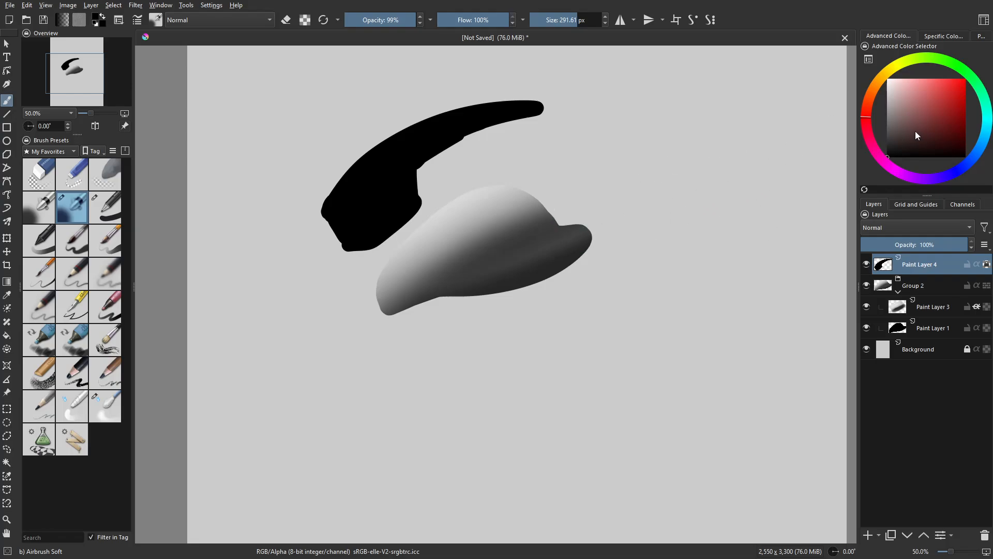
click(888, 137)
mouse_move(295, 278)
mouse_down()
mouse_move(559, 124)
mouse_move(321, 280)
mouse_move(386, 166)
mouse_move(470, 146)
mouse_move(365, 273)
mouse_up()
click(887, 109)
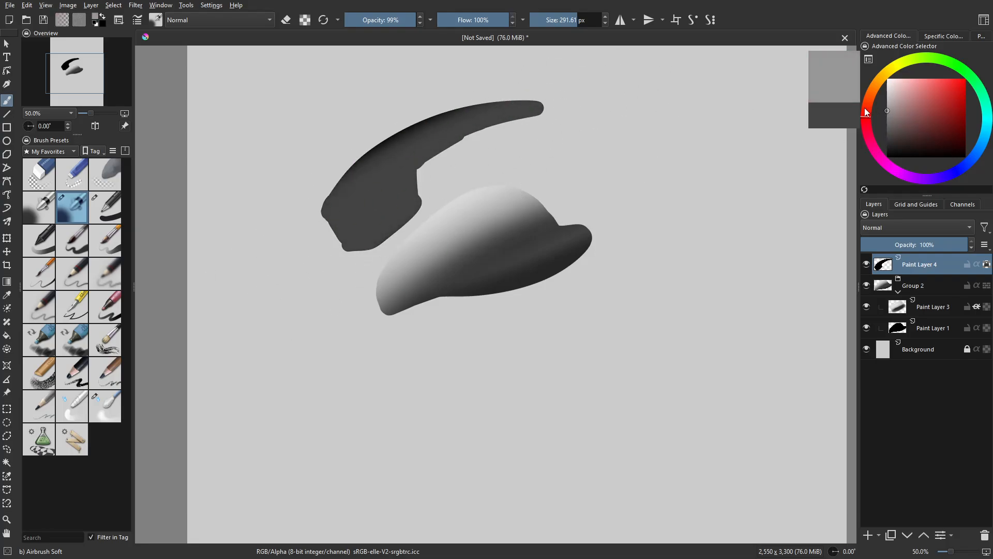
mouse_move(581, 60)
mouse_down()
mouse_move(412, 122)
mouse_move(290, 206)
mouse_move(328, 170)
mouse_move(277, 216)
mouse_move(358, 143)
mouse_move(474, 95)
mouse_move(575, 73)
mouse_up()
Airbrush a black shadow band through the middle of the curved shape with Airbrush Soft at 167.95 px
drag(924, 147, 887, 158)
drag(303, 289, 570, 122)
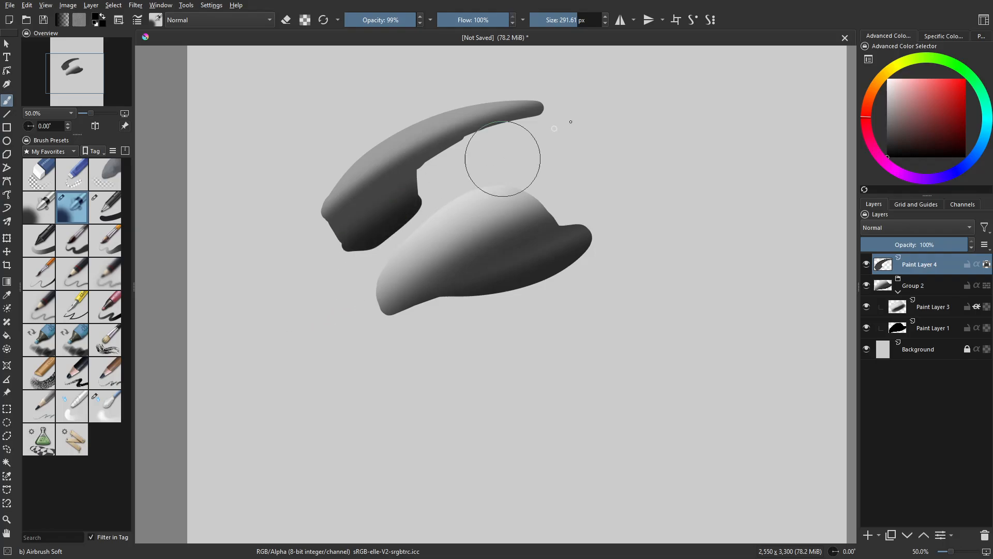
key(ctrl+z)
drag(367, 272, 289, 296)
mouse_move(368, 236)
mouse_down()
mouse_move(312, 248)
mouse_move(481, 153)
mouse_move(225, 316)
mouse_move(258, 278)
mouse_move(428, 175)
mouse_up()
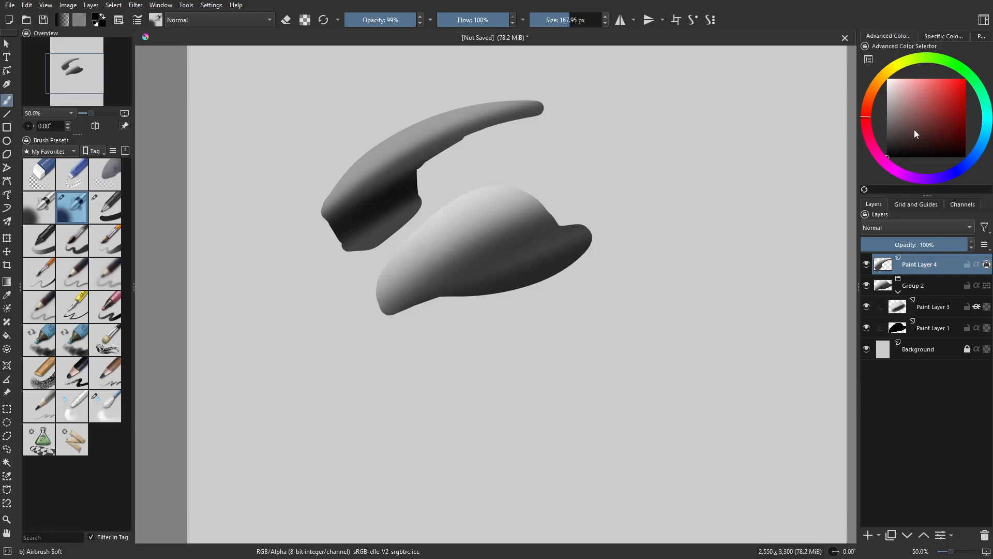
Add a light grey highlight along the curved shape's lower edge with Airbrush Soft reduced to 76.50 px
click(887, 102)
mouse_move(381, 246)
mouse_down()
mouse_move(259, 305)
mouse_move(441, 194)
mouse_up()
key(ctrl+z)
mouse_move(353, 245)
mouse_down()
mouse_move(444, 188)
mouse_move(321, 273)
mouse_move(288, 271)
mouse_up()
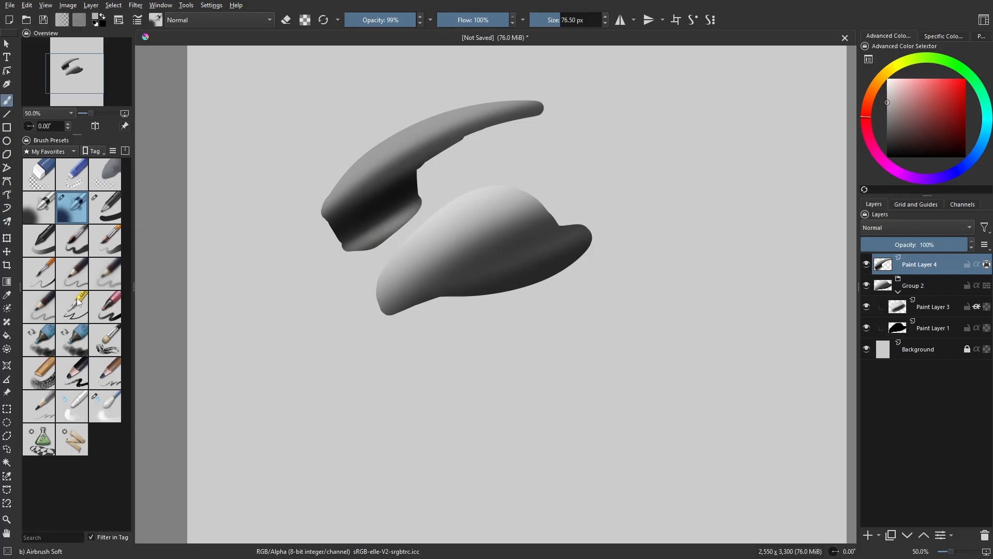
Smooth the shading transitions along the curved shape with the Blender Blur brush at 18% opacity
click(93, 409)
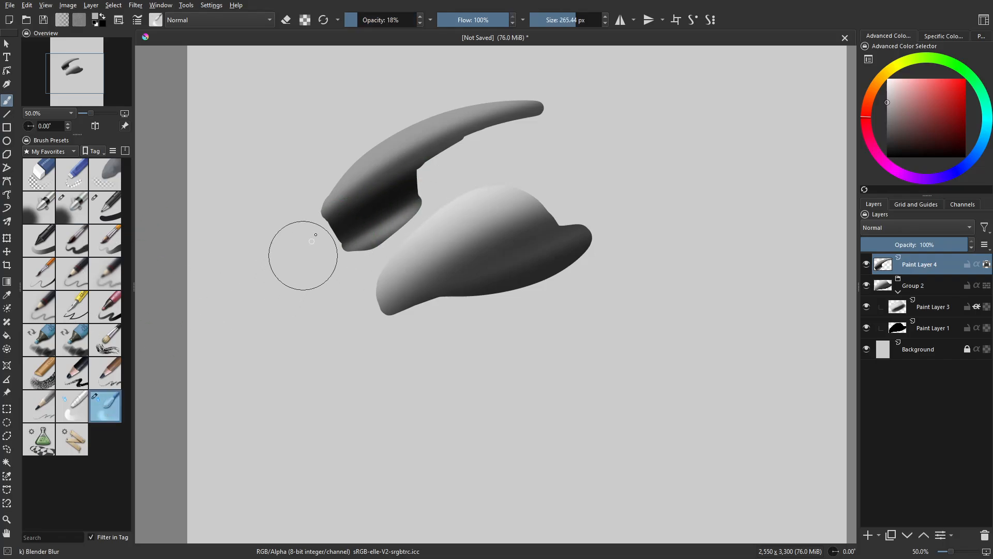
mouse_move(408, 164)
mouse_down()
mouse_move(321, 224)
mouse_move(343, 201)
mouse_move(365, 218)
mouse_move(328, 223)
mouse_move(341, 212)
mouse_up()
drag(520, 110, 601, 99)
Group Paint Layer 4 with a new paint layer above it, and switch to the Airbrush Soft brush
key(ctrl+g)
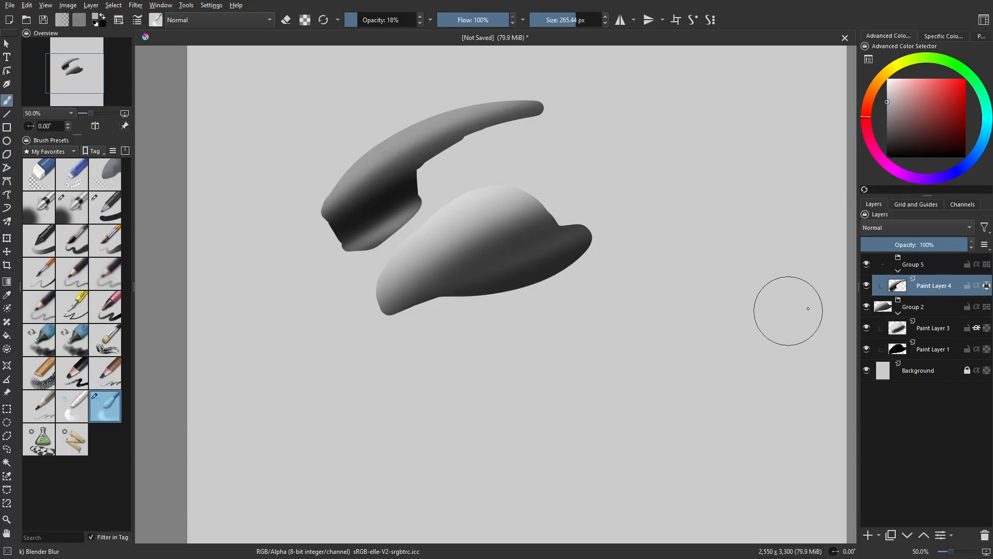
click(868, 535)
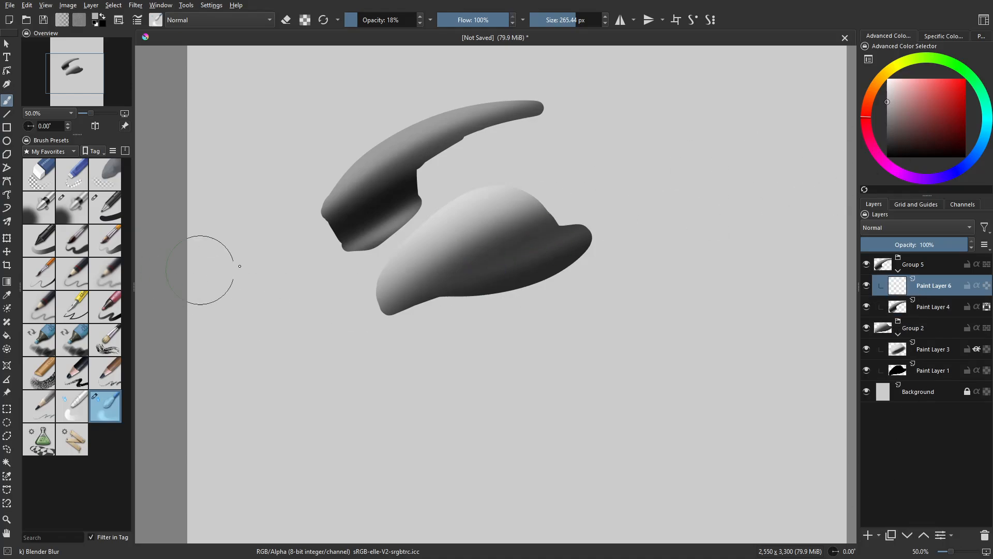
shift+drag(451, 218, 399, 219)
click(71, 209)
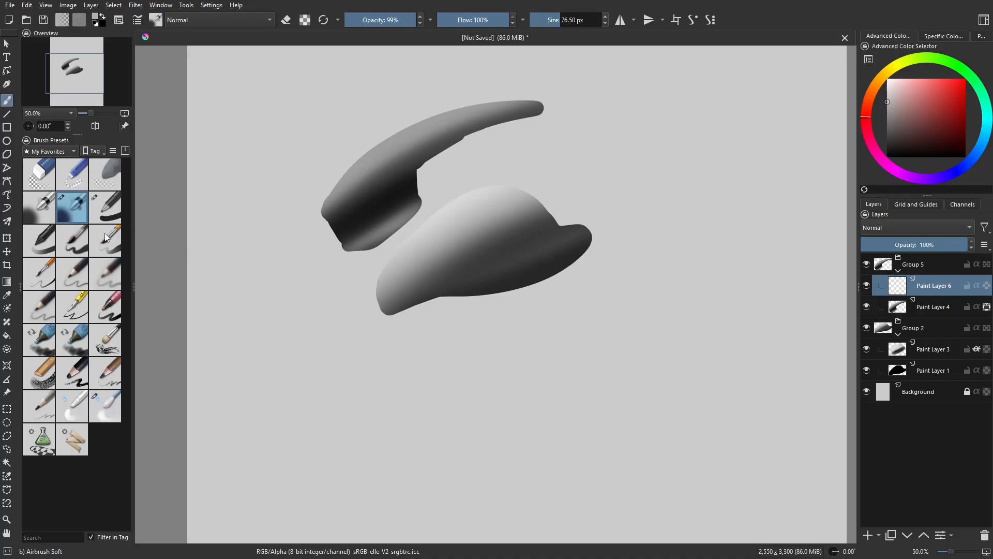
click(937, 309)
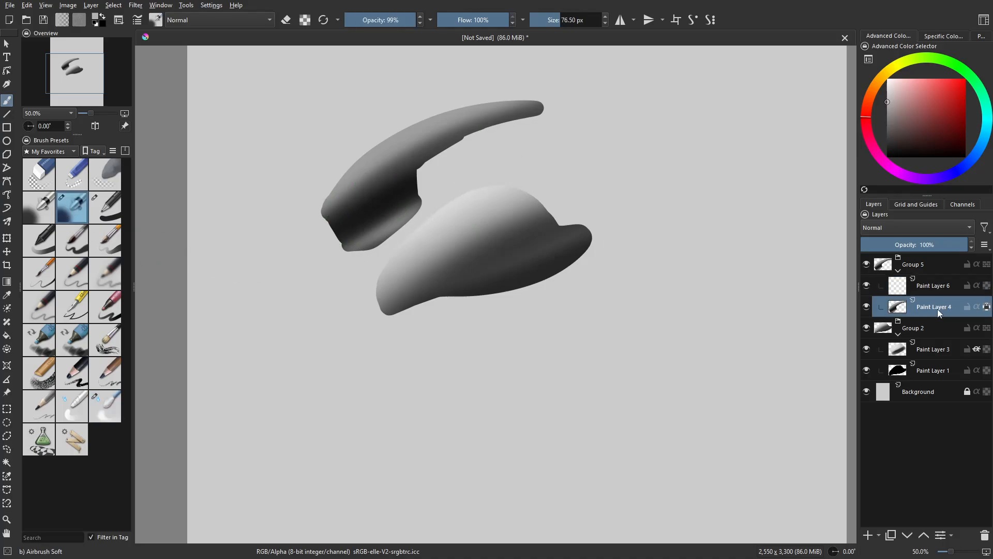
click(927, 373)
click(926, 309)
click(923, 288)
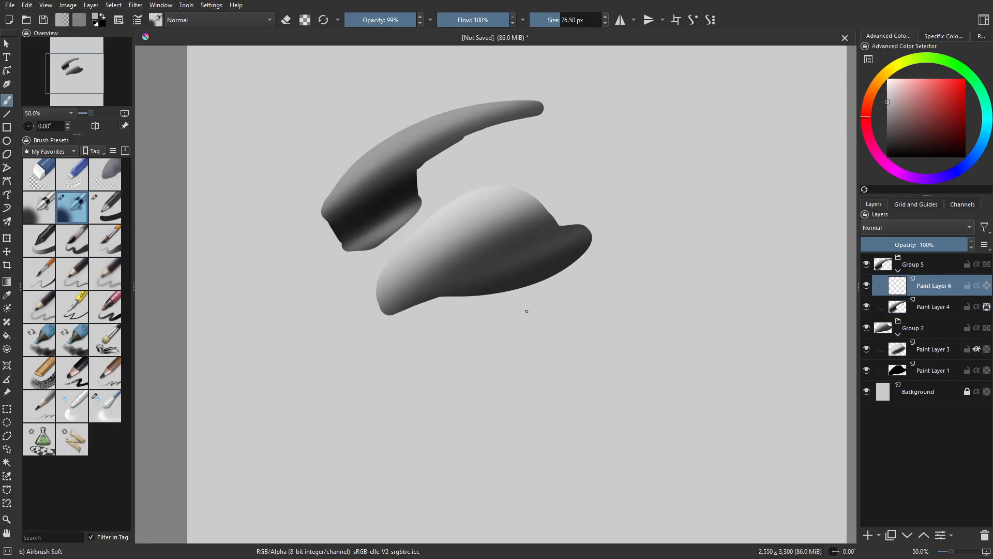
Set up the Airbrush Sketcher brush in black at 21.08 px for detail work on Paint Layer 6
click(54, 216)
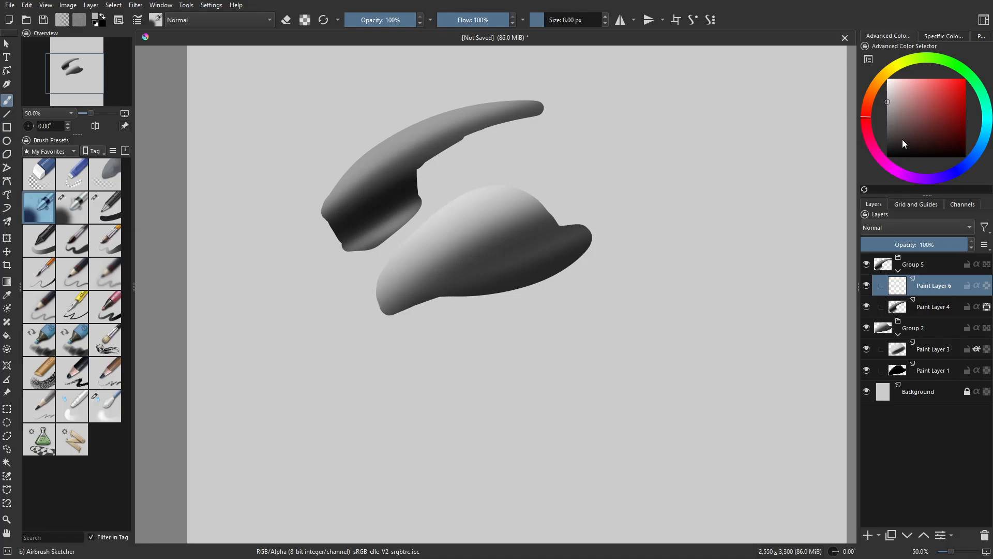
drag(905, 143, 652, 207)
drag(334, 208, 345, 207)
key(ctrl+z)
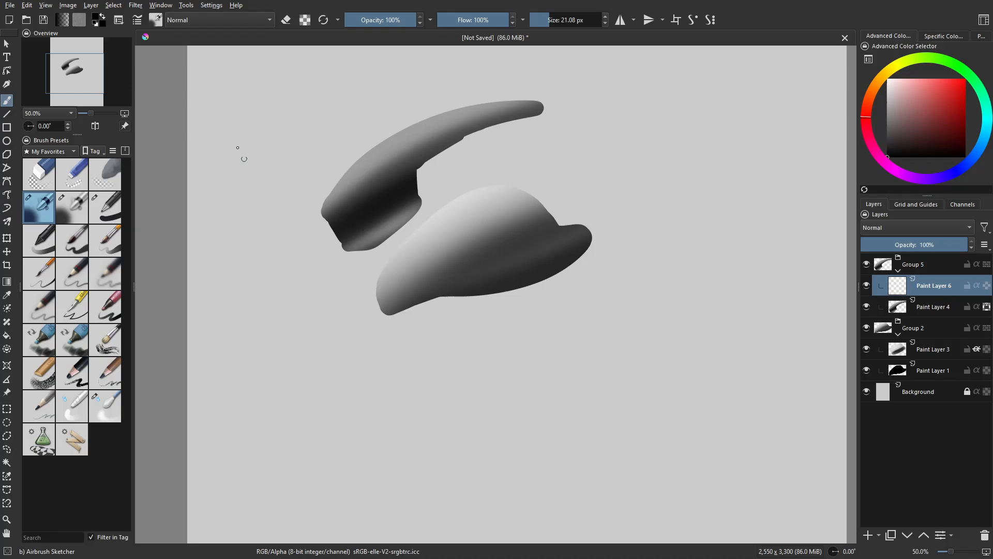
Review the brush tip, flow and opacity settings of Airbrush Sketcher in the Brush Editor
click(153, 21)
mouse_move(435, 63)
mouse_down()
mouse_move(539, 72)
mouse_move(522, 70)
mouse_up()
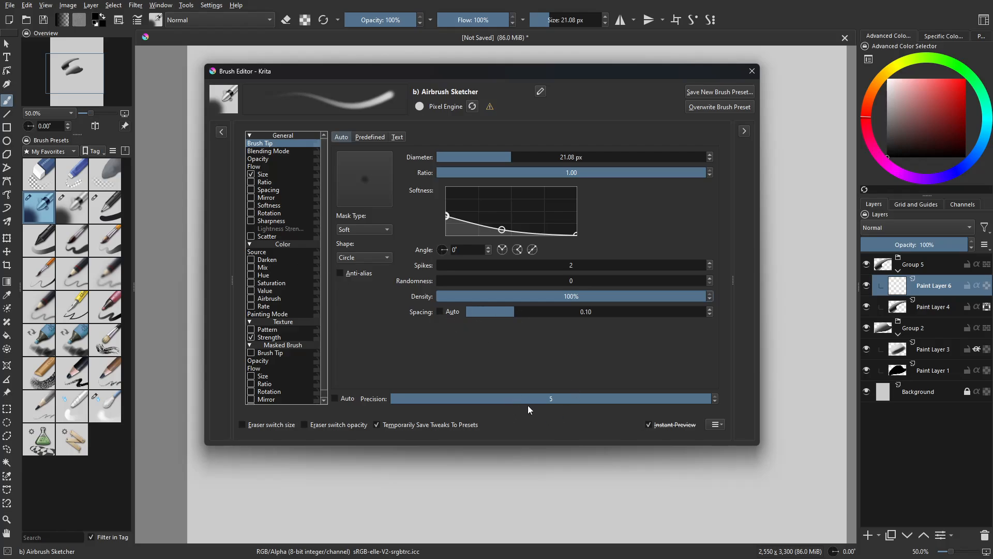
click(281, 167)
click(280, 159)
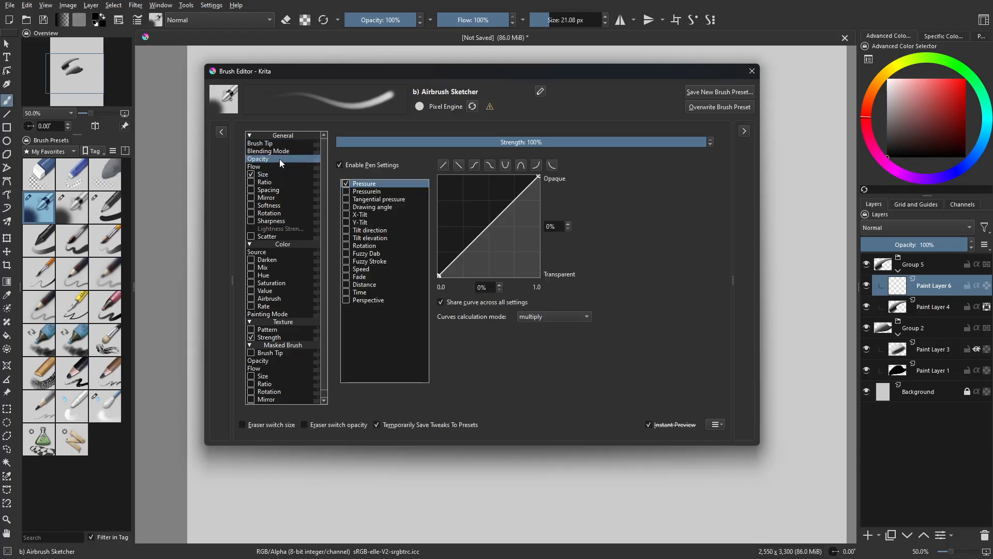
click(752, 71)
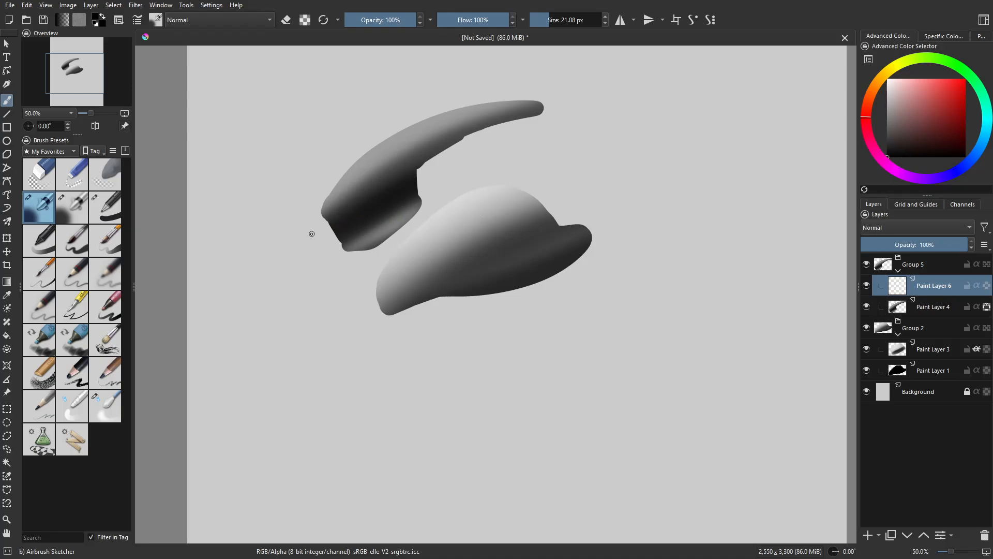
Draw a thin black crease line along the curved shape with Airbrush Sketcher, and swap the paint colour to white
mouse_move(312, 234)
mouse_down()
mouse_move(417, 143)
mouse_move(456, 124)
mouse_up()
key(ctrl+z)
drag(325, 216, 442, 128)
key(x)
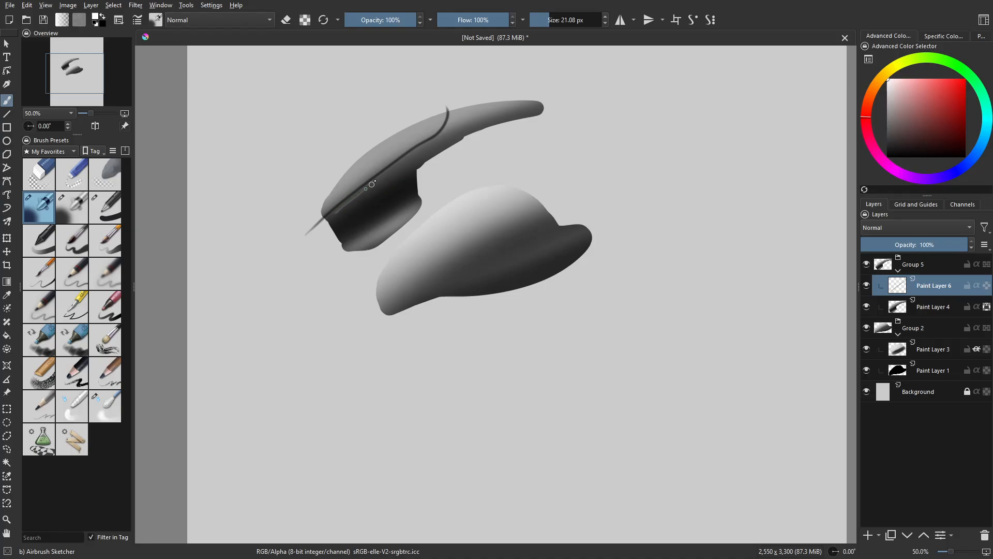
drag(372, 184, 409, 157)
key(ctrl+z)
drag(335, 209, 410, 152)
key(ctrl+z)
Change the stroke smoothing preset and try white highlight strokes just below the black crease
key(Page_Down)
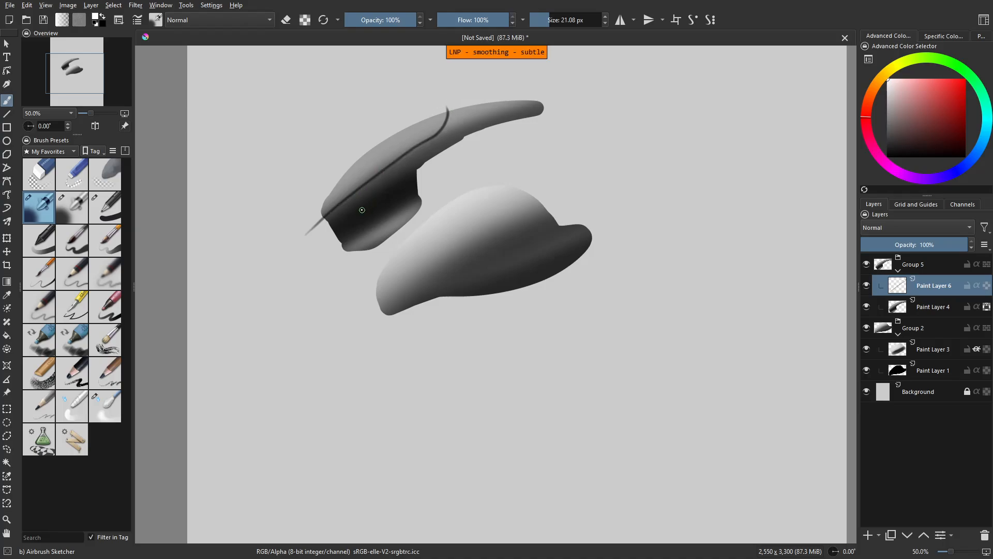
key(Page_Down)
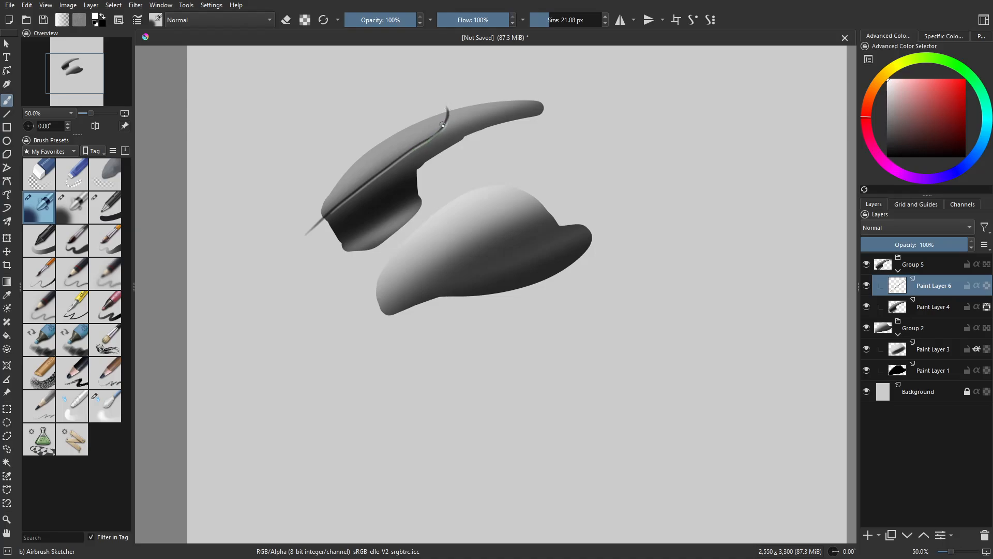
key(ctrl+z)
mouse_move(420, 147)
mouse_down()
mouse_move(323, 219)
mouse_move(403, 154)
mouse_up()
key(ctrl+z)
drag(333, 211, 401, 157)
key(ctrl+z)
Draw a thin white highlight that follows the underside of the black crease on Paint Layer 6
drag(357, 193, 405, 159)
key(5)
scroll(435, 138, up, 2)
mouse_move(447, 170)
mouse_down()
mouse_move(614, 374)
mouse_move(525, 238)
mouse_up()
key(ctrl+z)
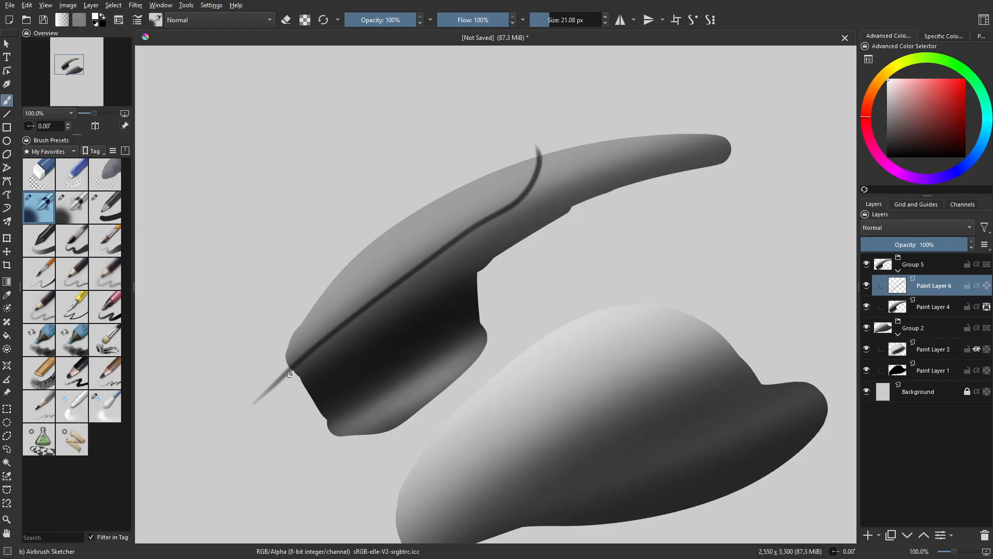
mouse_move(291, 374)
mouse_down()
mouse_move(528, 200)
mouse_move(546, 180)
mouse_move(553, 133)
mouse_move(538, 191)
mouse_move(562, 111)
mouse_move(541, 220)
mouse_move(553, 119)
mouse_move(539, 208)
mouse_move(543, 150)
mouse_move(543, 173)
mouse_move(523, 208)
mouse_move(543, 148)
mouse_move(524, 204)
mouse_up()
key(e)
key(F1)
key(e)
key(ctrl+z)
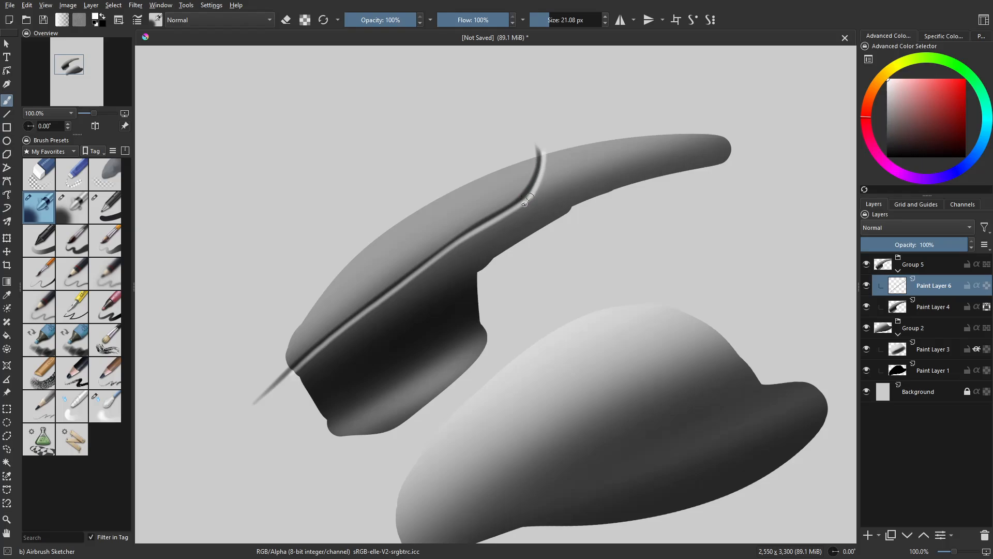
Try a lower opacity on Paint Layer 6, and set its blending mode to Overlay at 100% opacity
click(915, 245)
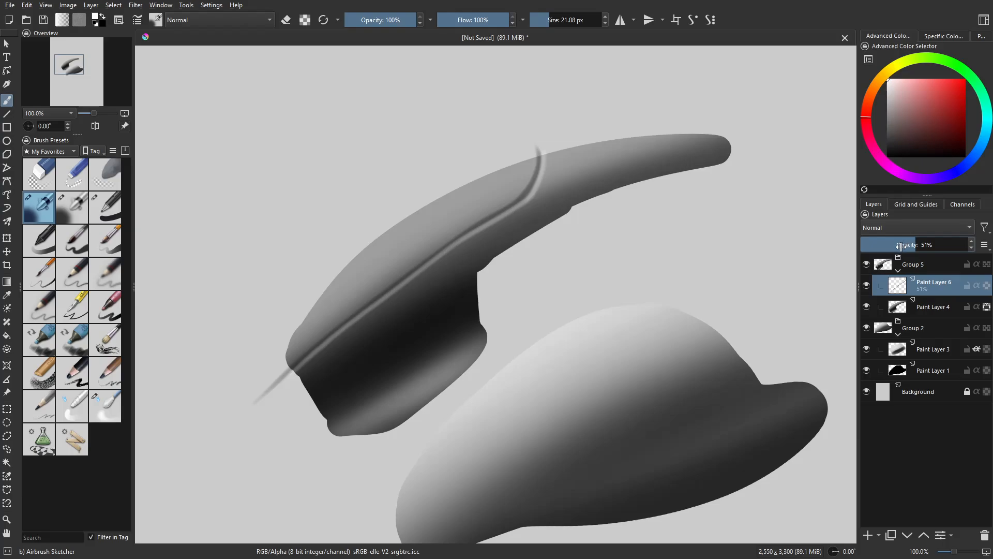
click(959, 245)
click(925, 229)
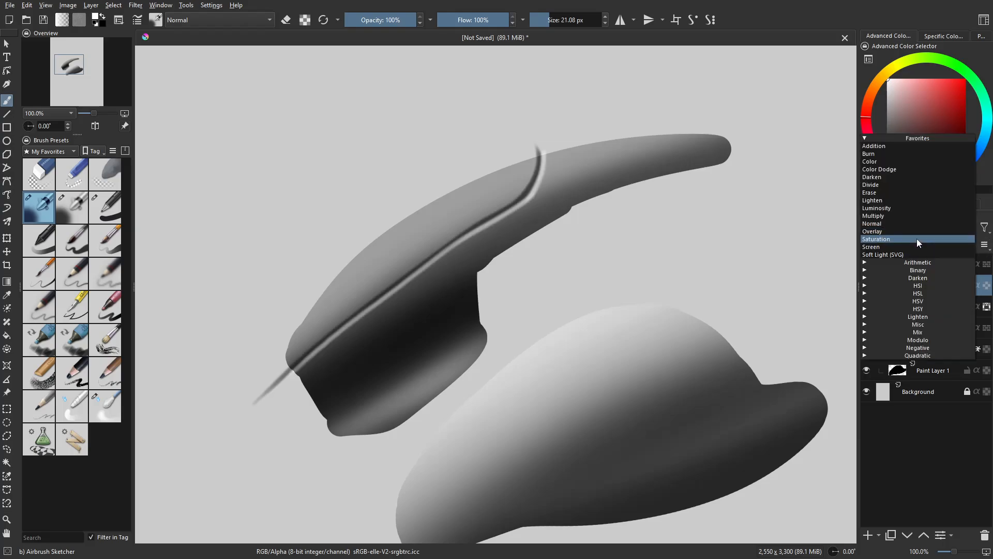
click(652, 285)
scroll(920, 230, down, 1)
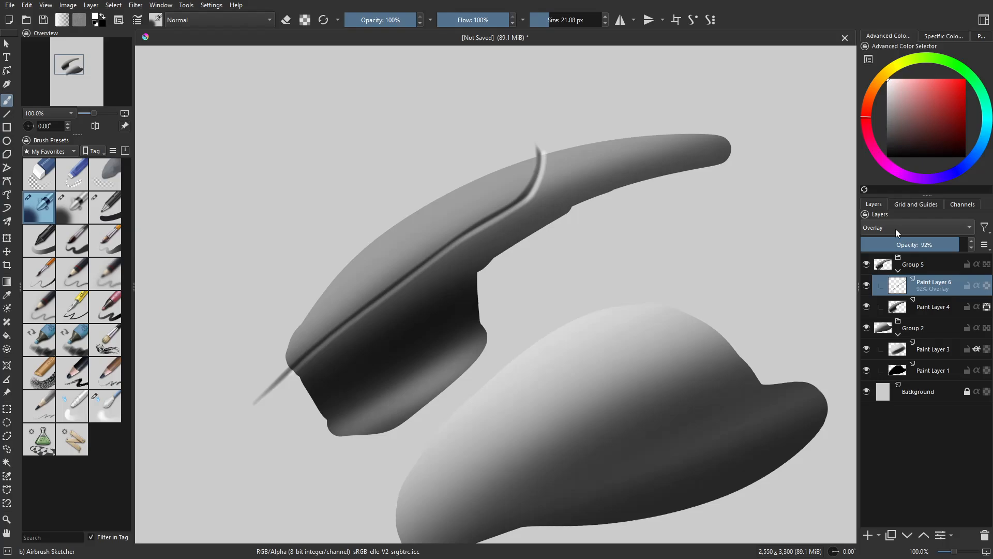
mouse_move(926, 248)
mouse_down()
mouse_move(867, 243)
mouse_move(973, 244)
mouse_up()
Turn on inherited alpha for Paint Layer 6 and toggle its visibility to compare the crease with and without it
click(978, 285)
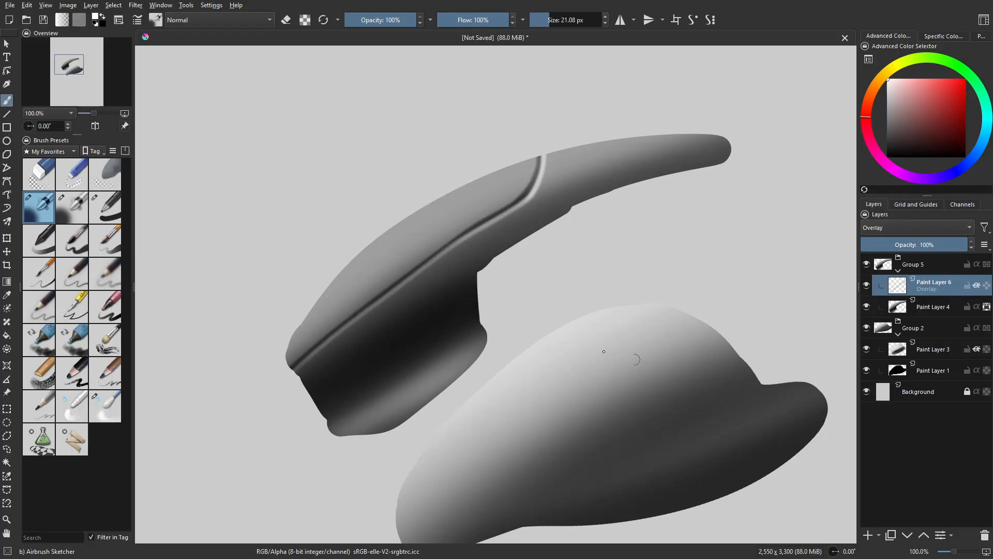
scroll(647, 300, down, 2)
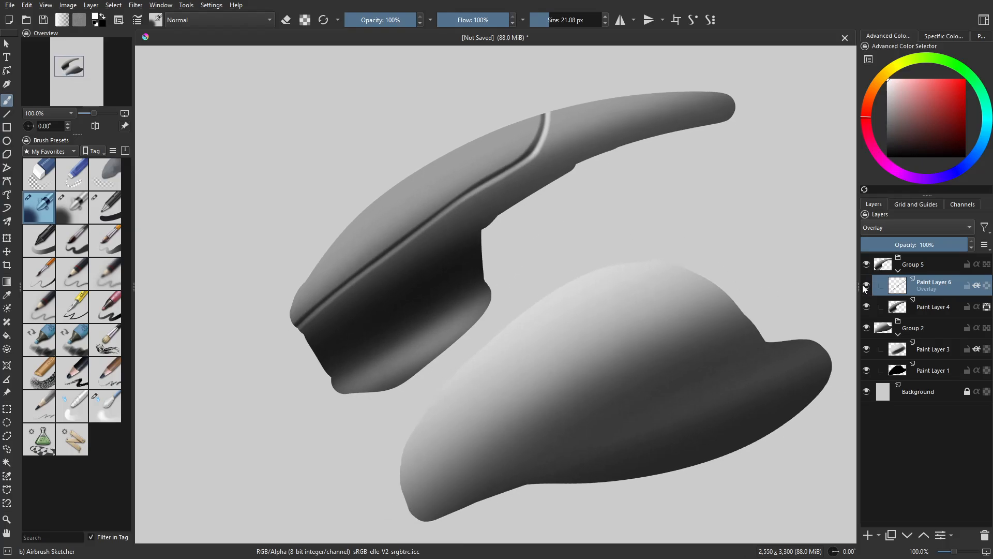
click(864, 286)
click(863, 286)
Add a new paint layer above Paint Layer 3 in Group 2
mouse_move(555, 283)
mouse_down()
mouse_move(559, 270)
mouse_move(574, 273)
mouse_up()
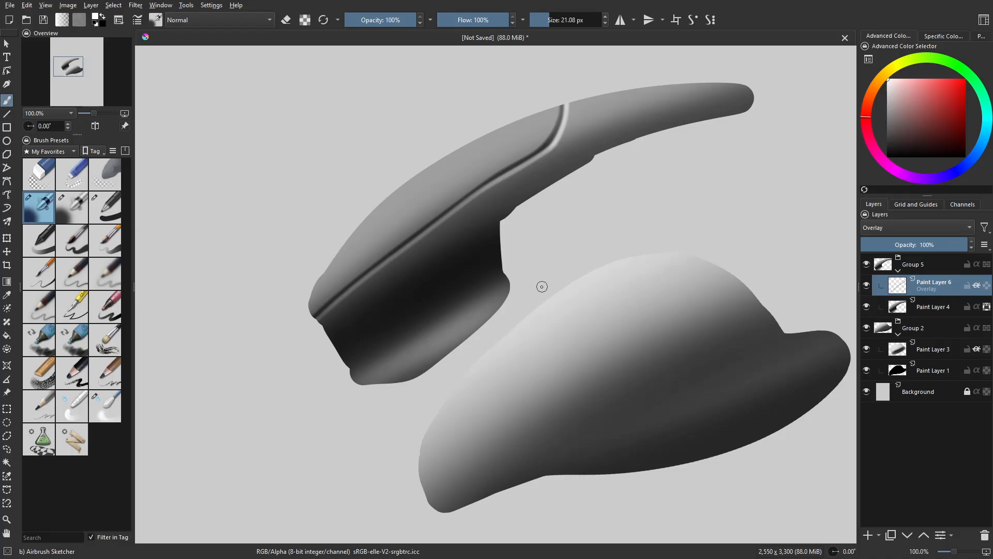
mouse_move(615, 372)
mouse_down()
mouse_move(571, 302)
mouse_move(567, 275)
mouse_move(542, 258)
mouse_up()
click(927, 357)
click(867, 536)
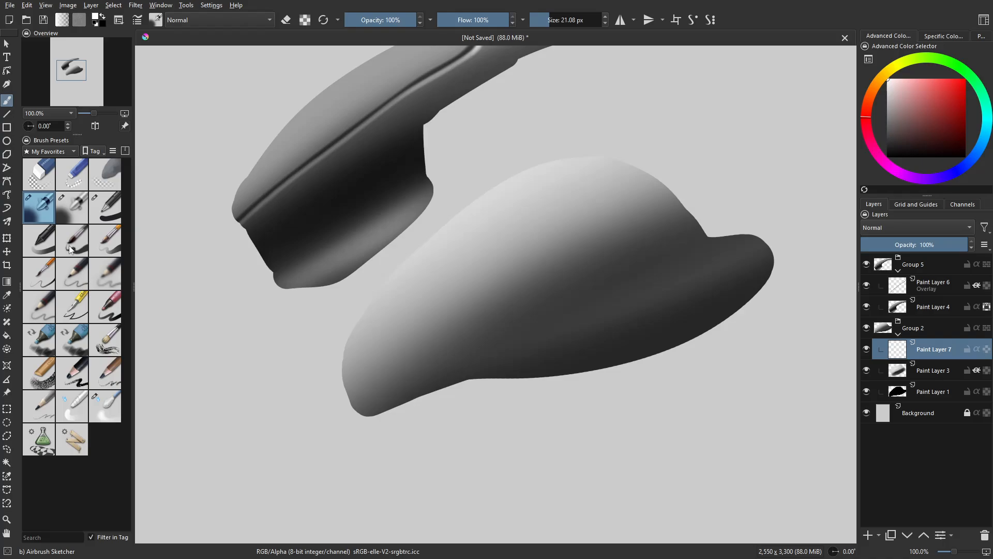
Shade diagonally across the middle of the Group 2 shape in black with Airbrush Soft at 23% opacity and about 115 px
click(66, 218)
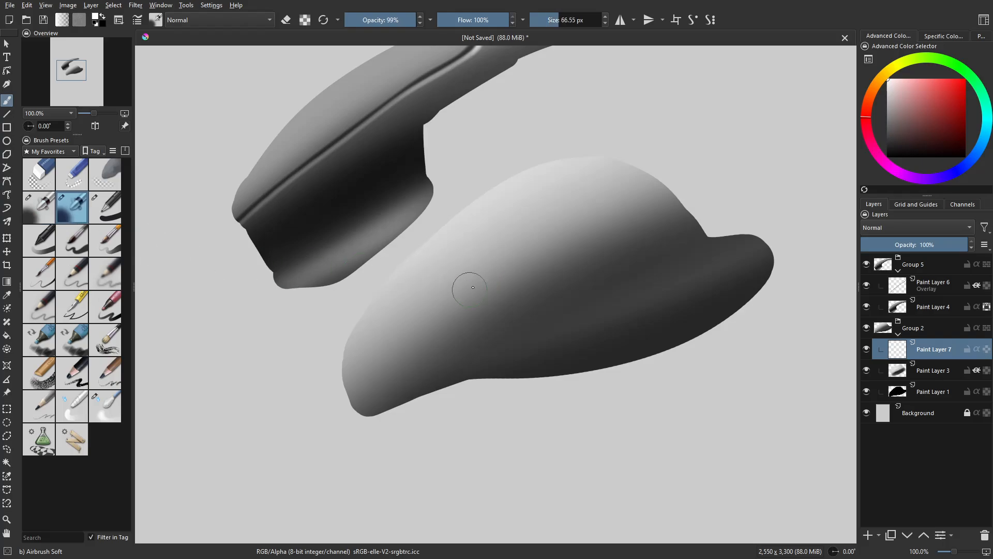
drag(383, 22, 468, 34)
drag(359, 24, 361, 23)
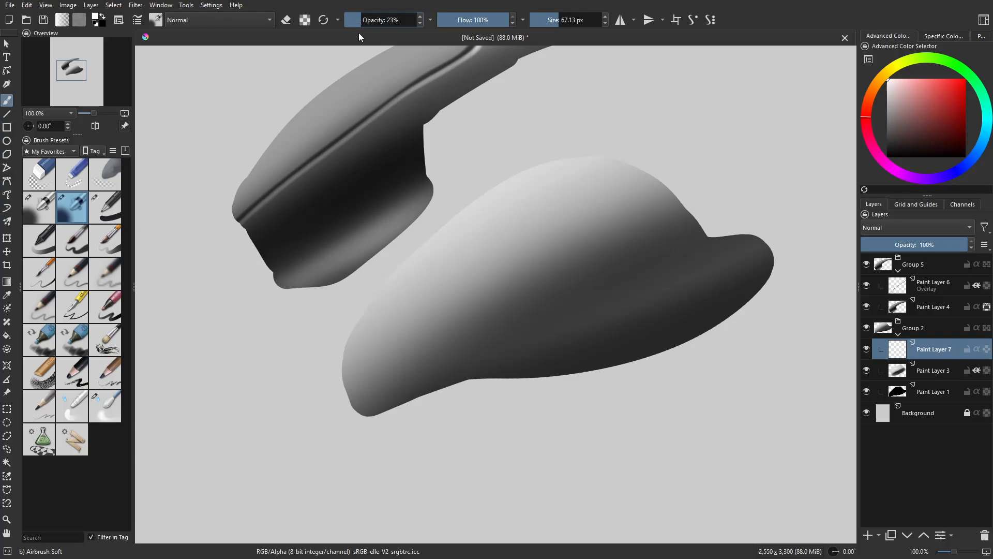
drag(488, 264, 512, 264)
drag(916, 140, 886, 159)
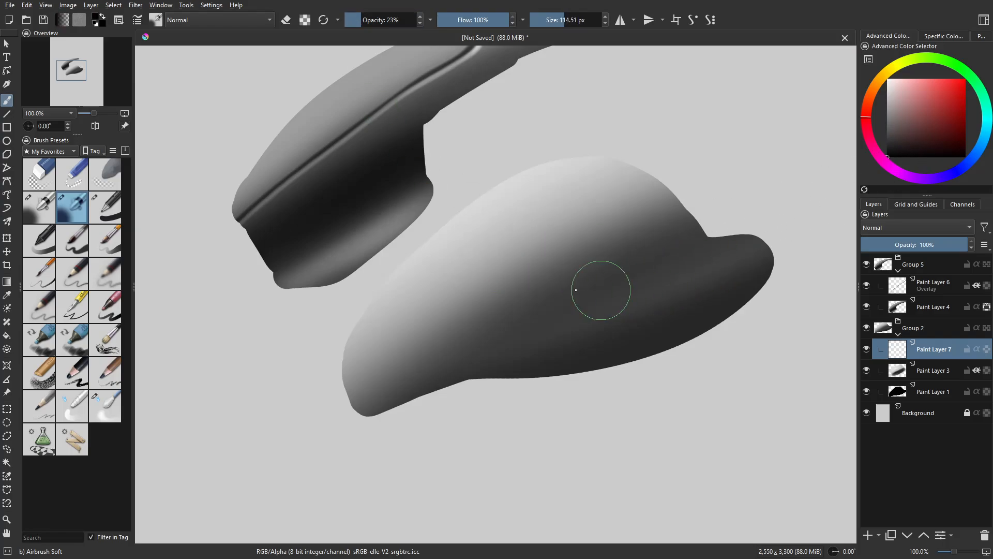
click(695, 207)
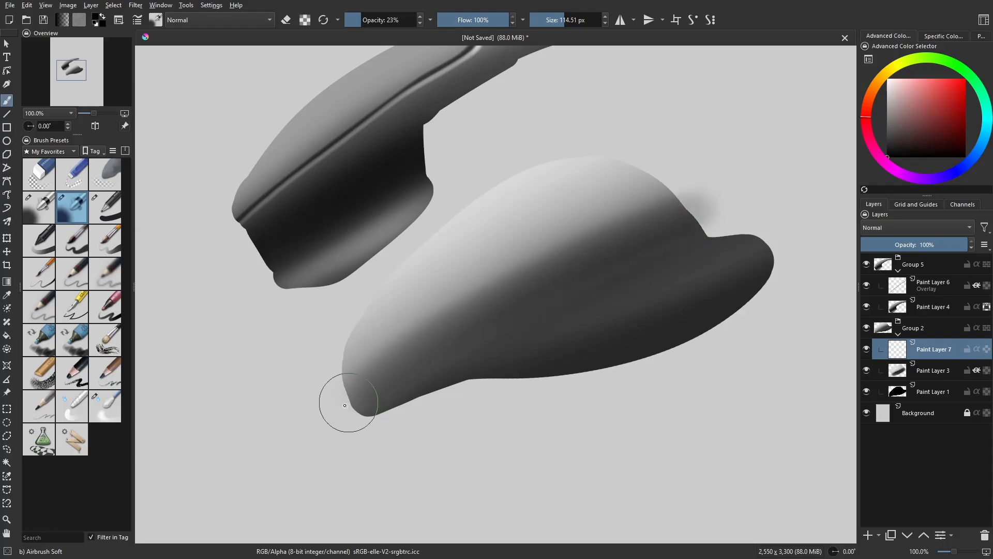
key(ctrl+z)
drag(717, 184, 312, 403)
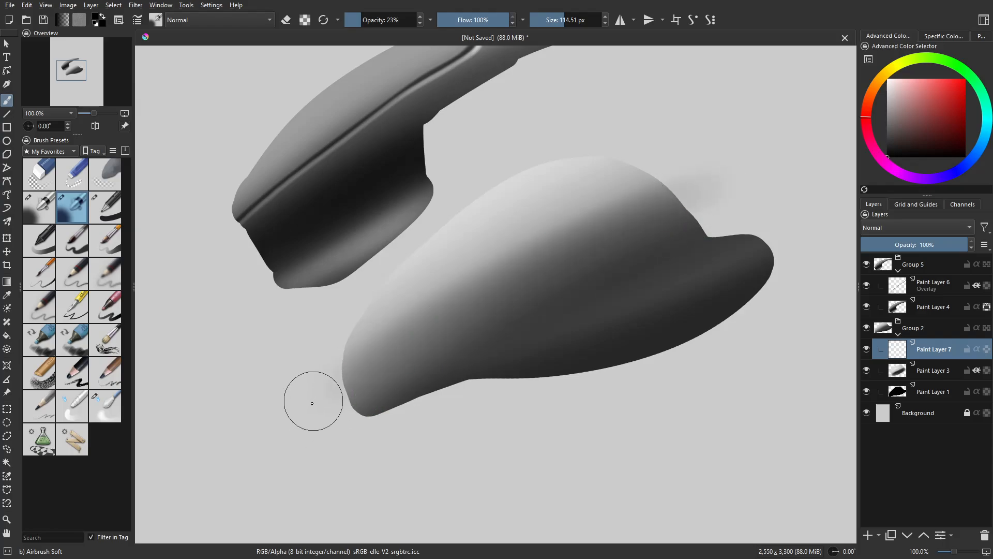
mouse_move(491, 290)
mouse_down()
mouse_move(650, 204)
mouse_move(344, 410)
mouse_move(326, 405)
mouse_up()
key(ctrl+z)
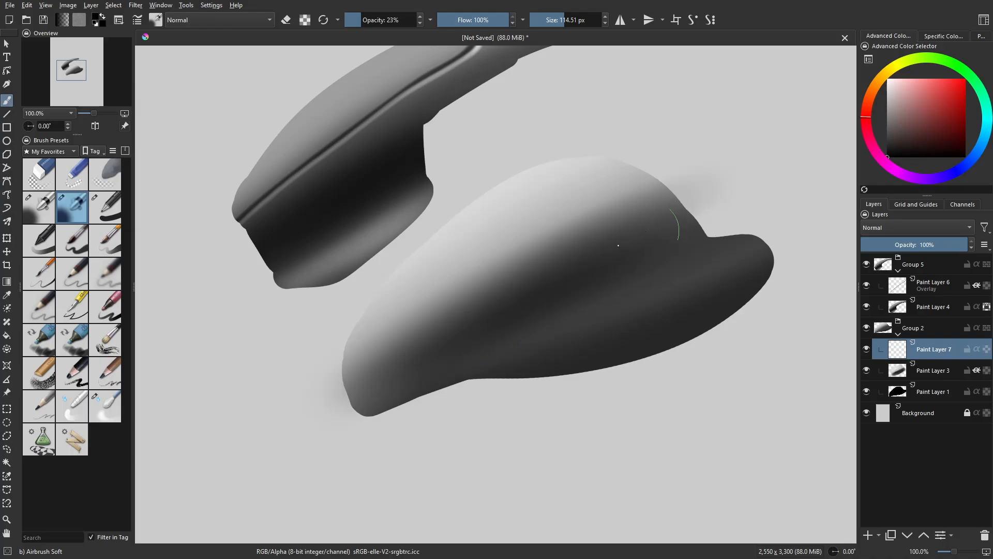
mouse_move(510, 309)
shift+mouse_down()
mouse_move(422, 342)
mouse_move(435, 355)
mouse_move(458, 350)
mouse_move(649, 222)
shift+mouse_up()
Paint a soft white highlight along the upper edge of the Group 2 shape with a brush of about 57 px
click(889, 80)
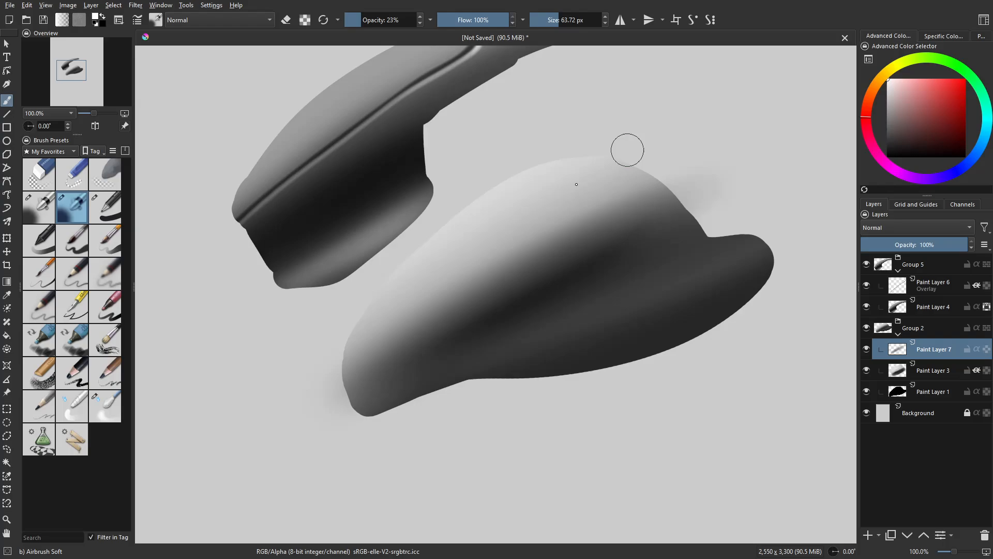
shift+drag(469, 238, 462, 238)
mouse_move(563, 180)
mouse_down()
mouse_move(609, 160)
mouse_move(382, 302)
mouse_move(448, 248)
mouse_move(688, 126)
mouse_move(402, 292)
mouse_move(453, 243)
mouse_move(670, 119)
mouse_move(407, 279)
mouse_move(604, 150)
mouse_move(592, 208)
mouse_up()
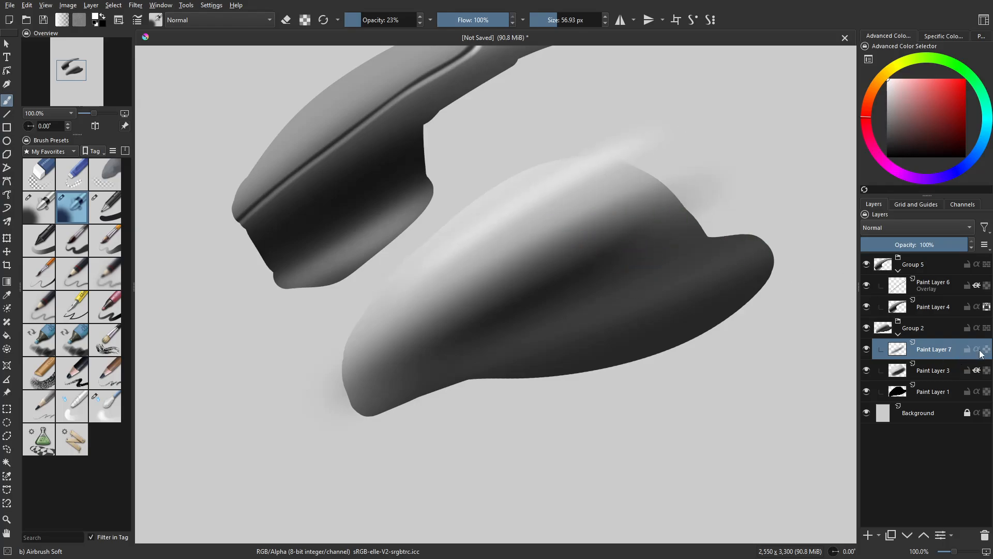
Turn on inherited alpha for Paint Layer 7 and toggle its visibility to compare the shading
click(977, 350)
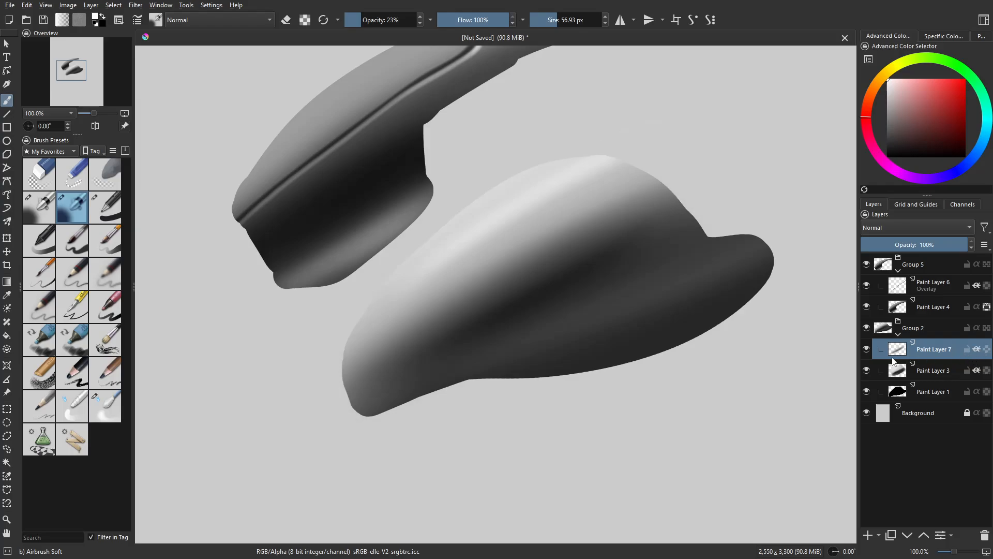
click(867, 349)
click(867, 350)
click(867, 350)
click(866, 349)
Paint a soft white highlight on the right lobe of the Group 2 shape, redoing it with a brush of about 80 px
drag(572, 321, 759, 265)
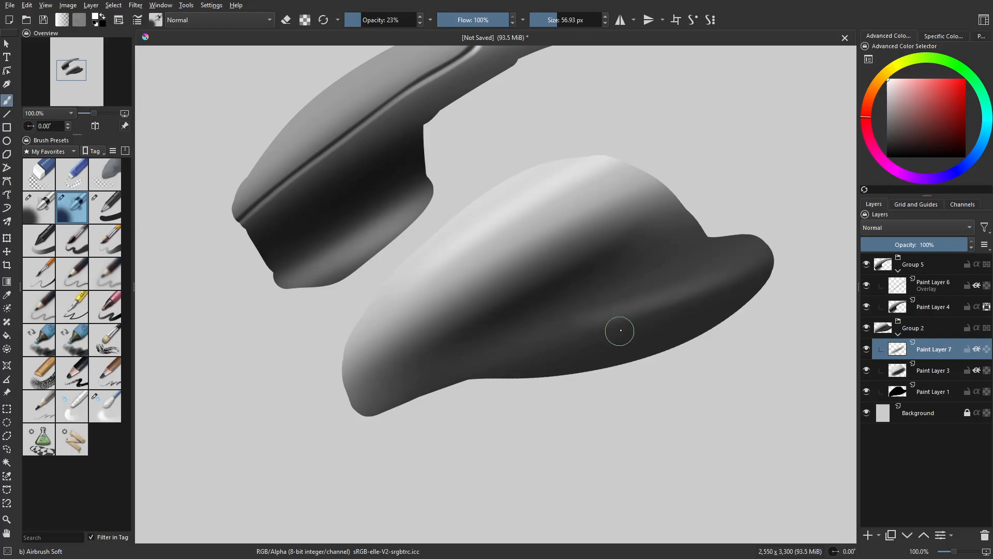
key(ctrl+z)
shift+drag(606, 322, 771, 242)
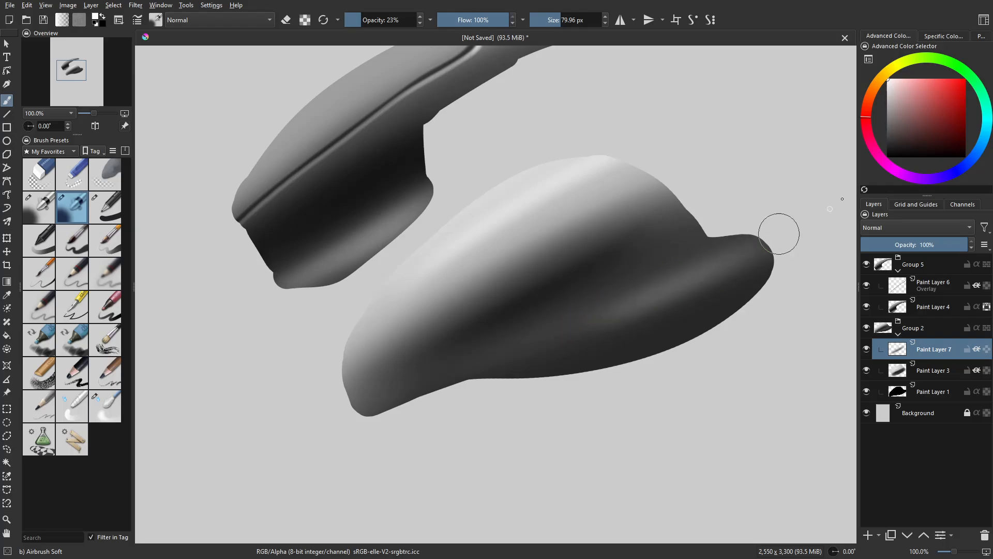
Darken the fold just above the right lobe's highlight with soft black strokes at about 89 px
click(913, 141)
drag(903, 154, 886, 158)
drag(608, 297, 678, 252)
drag(611, 276, 665, 239)
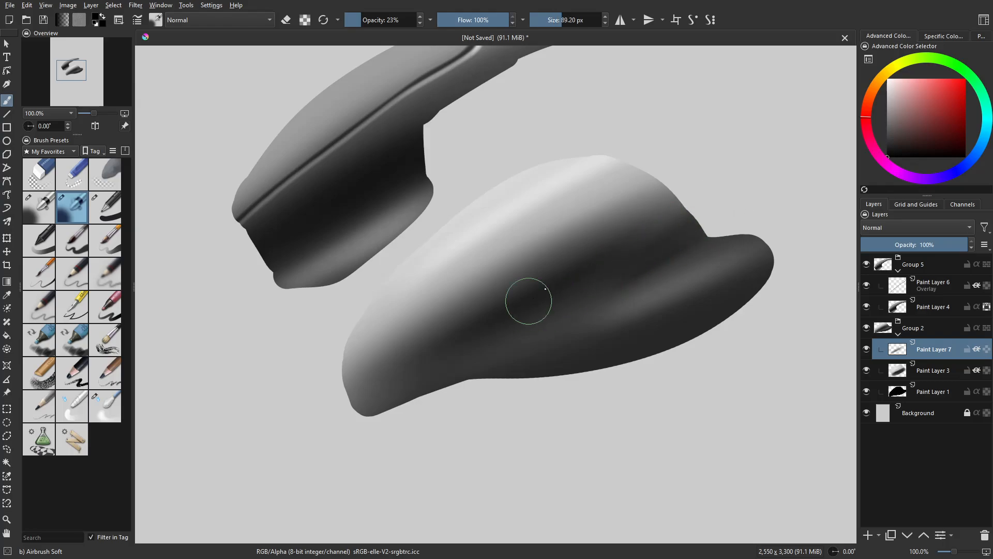
Try blending the Group 2 shape's shading with Blender Blur at 18% opacity, and undo the stroke
click(105, 406)
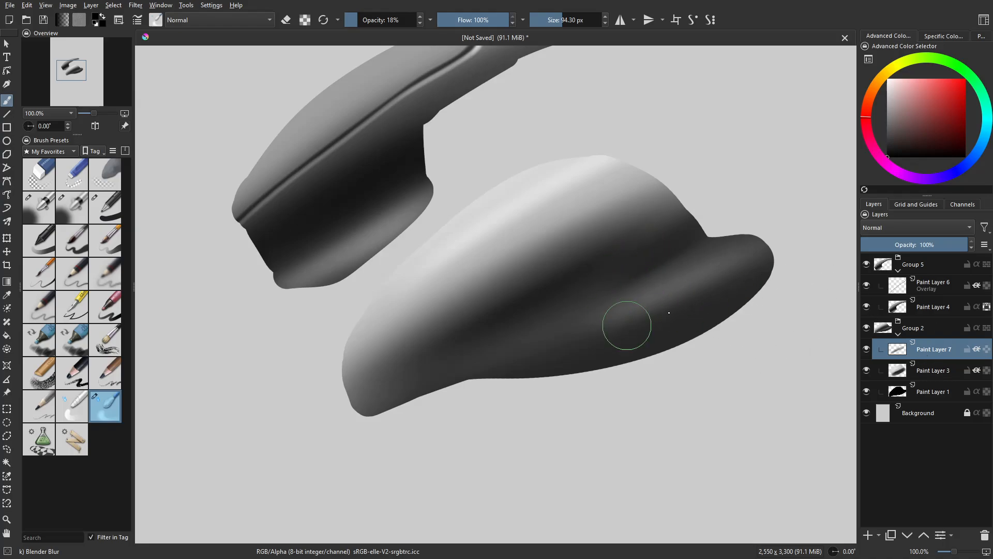
mouse_move(609, 296)
mouse_down()
mouse_move(581, 289)
mouse_move(554, 334)
mouse_move(492, 273)
mouse_move(480, 303)
mouse_move(514, 320)
mouse_up()
key(ctrl+z)
Move the Group 2 shape underneath the curved shape, and collapse Group 2 and Group 5
click(925, 330)
scroll(547, 273, down, 1)
click(899, 335)
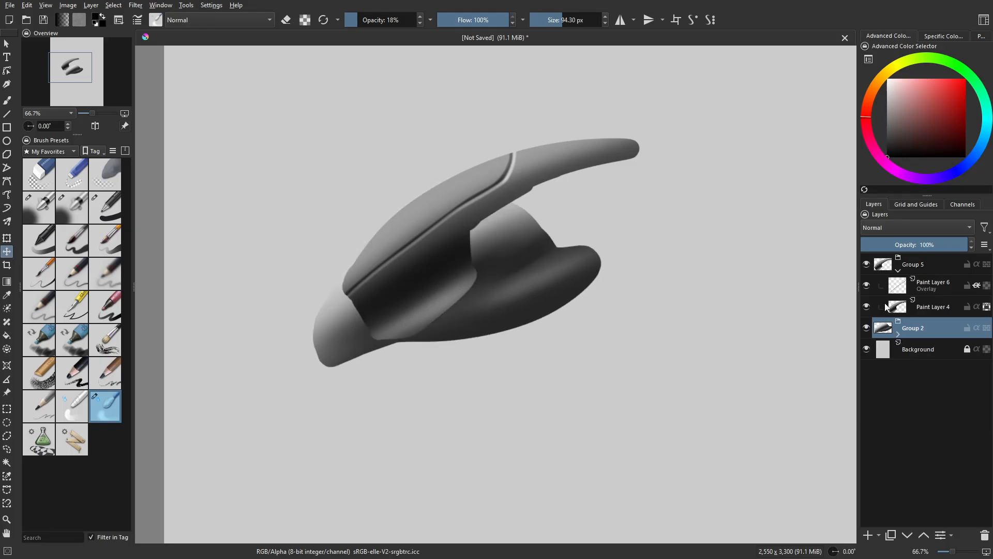
click(898, 270)
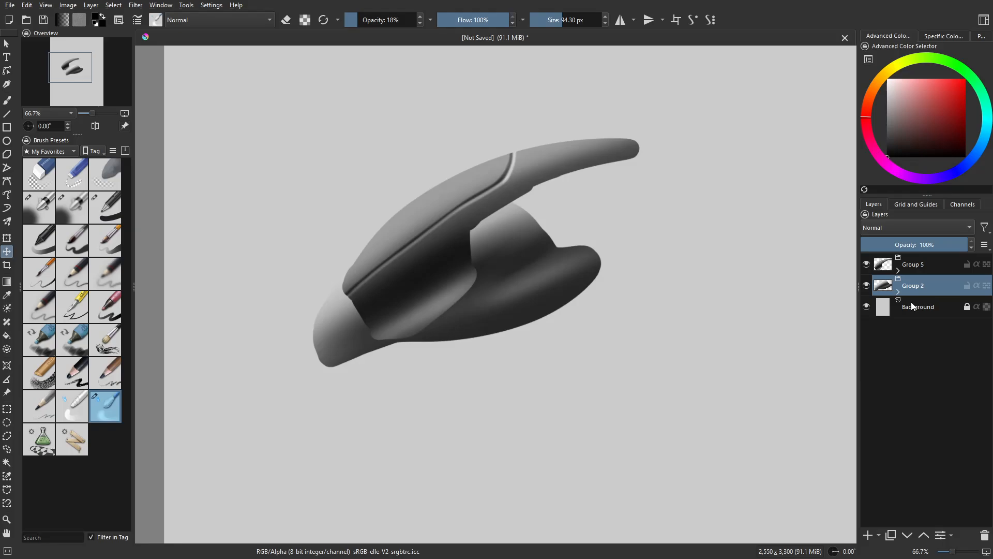
Reposition the Group 2 shape at the curved shape's lower-left end, trying it above Group 5 and returning it below
click(922, 265)
click(915, 288)
drag(477, 281, 432, 305)
drag(924, 298, 917, 259)
drag(509, 288, 368, 317)
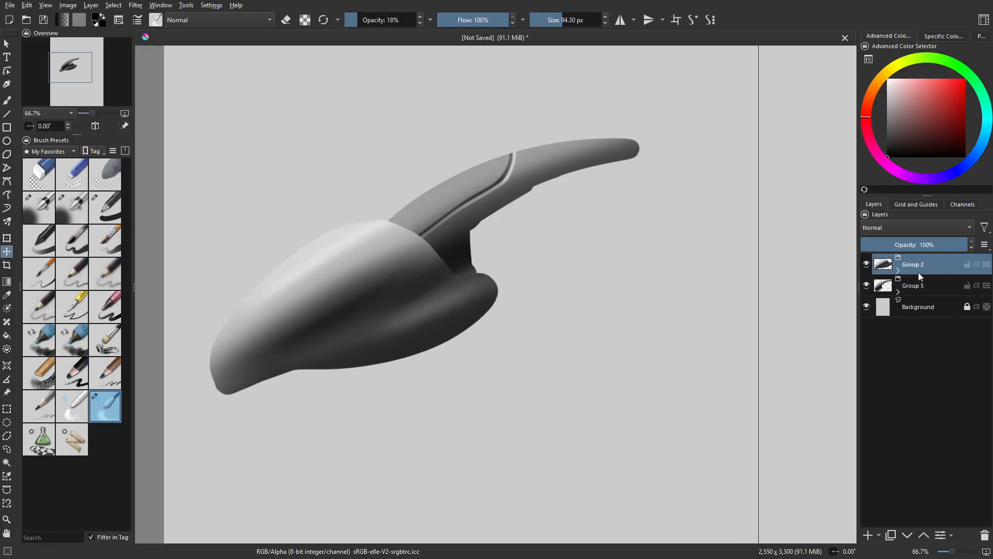
drag(919, 296, 919, 296)
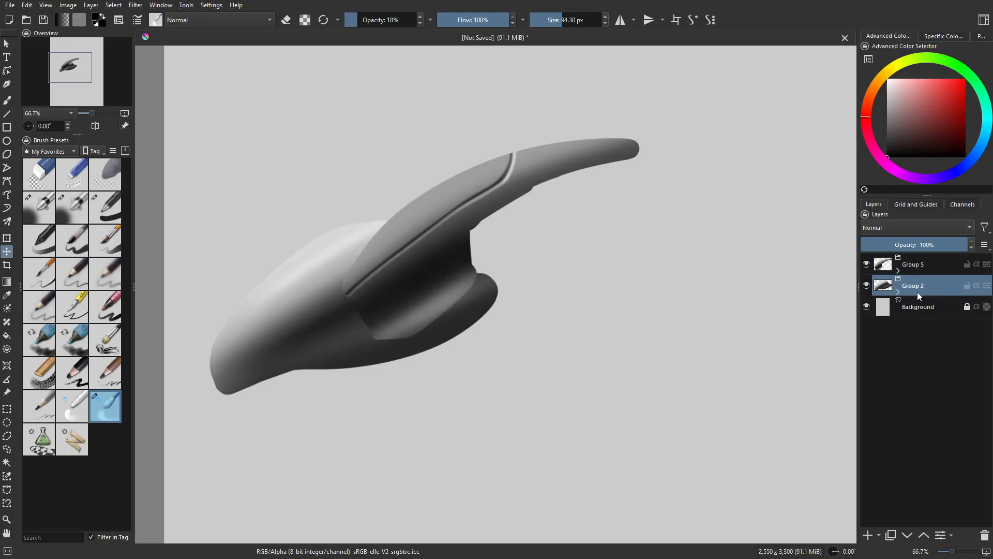
Expand Group 5 and add a transparency mask to the group
click(898, 270)
click(929, 268)
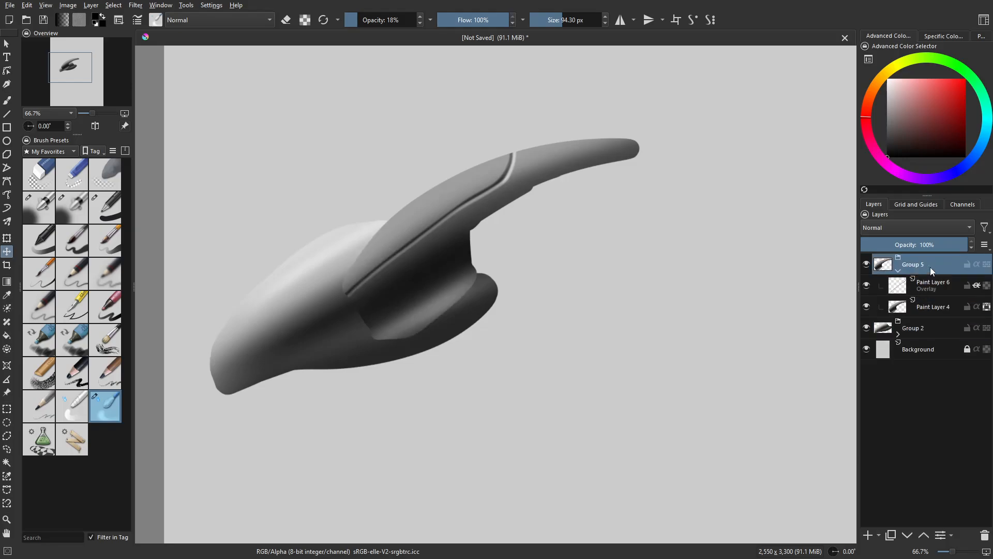
right_click(930, 267)
key(Escape)
click(880, 536)
click(904, 479)
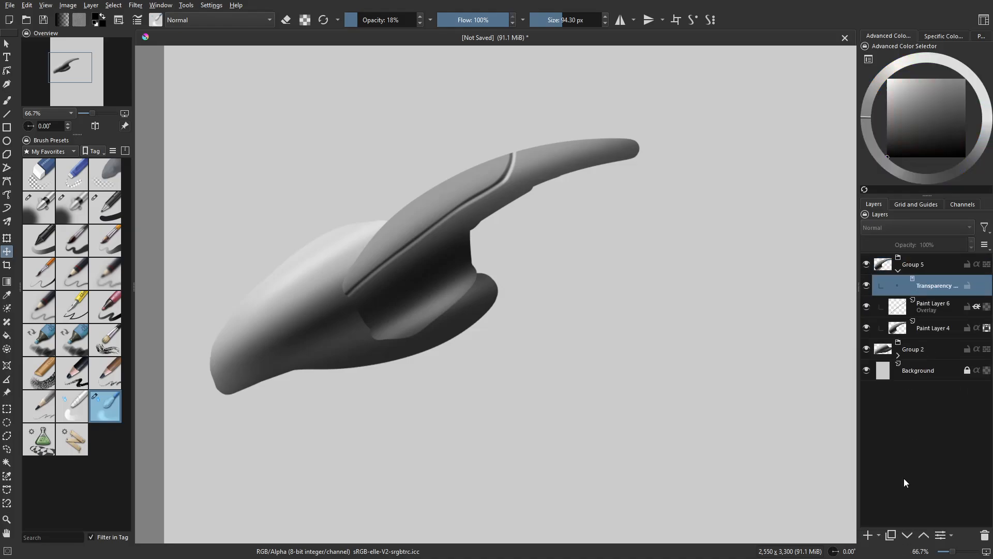
Fade the curved shape's lower-left end by painting black on the transparency mask with Airbrush Soft at about 211 px
key(b)
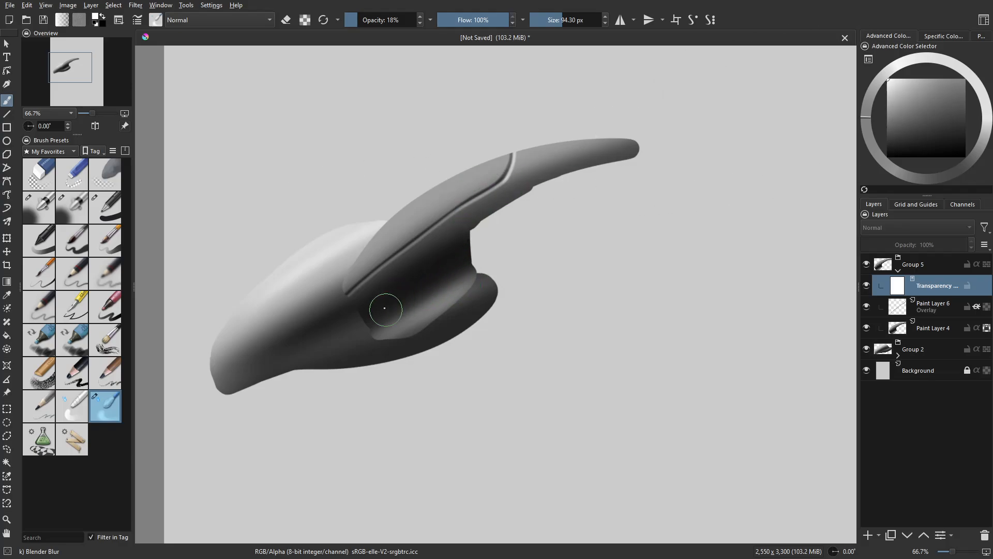
key(x)
click(64, 221)
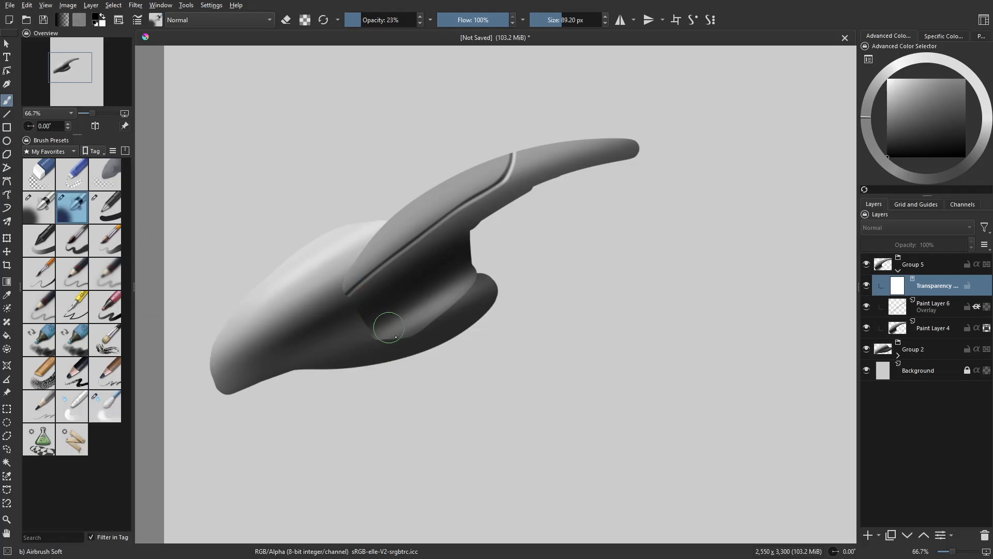
shift+drag(407, 358, 480, 364)
mouse_move(370, 342)
mouse_down()
mouse_move(346, 306)
mouse_move(360, 333)
mouse_up()
drag(397, 372, 340, 264)
drag(360, 332, 331, 261)
mouse_move(422, 380)
mouse_down()
mouse_move(388, 335)
mouse_move(323, 305)
mouse_up()
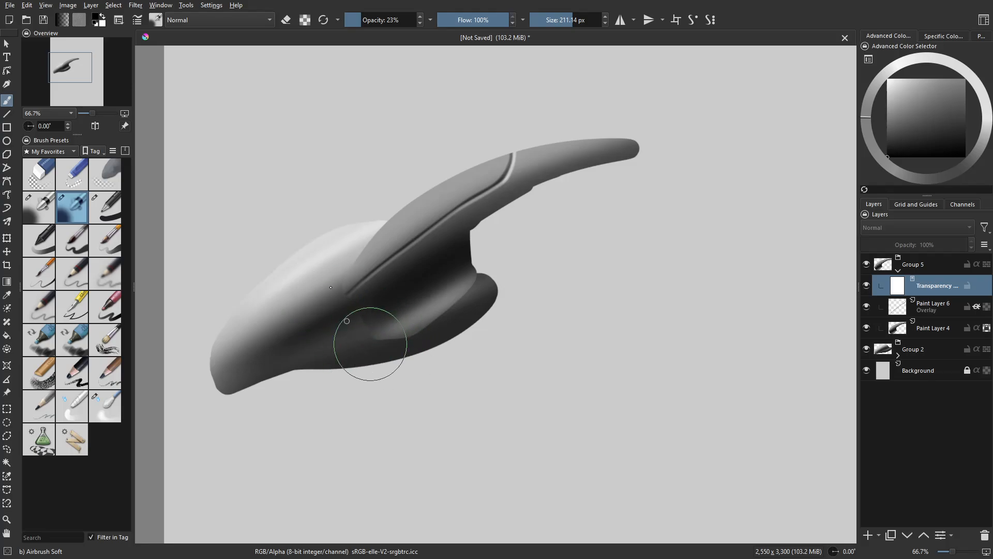
drag(370, 344, 337, 276)
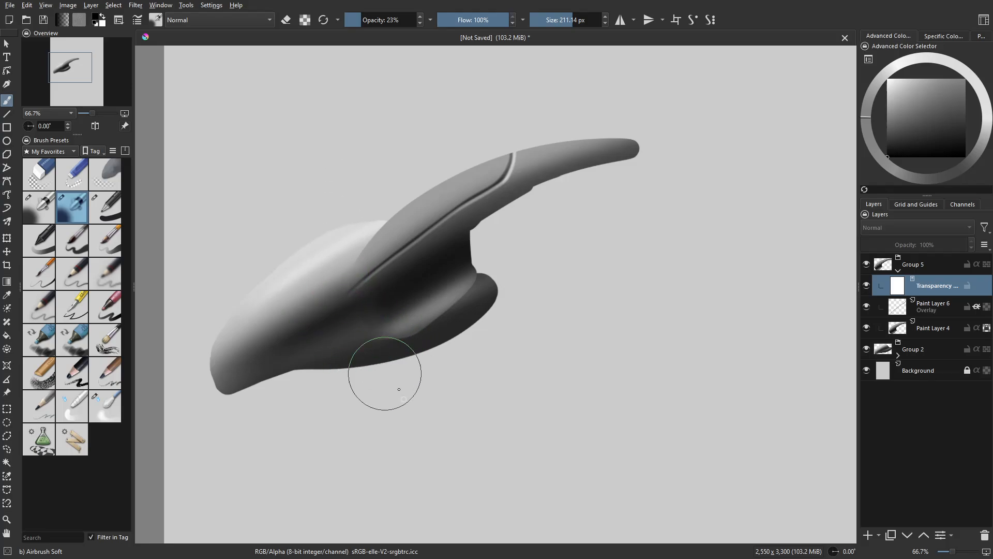
Raise the brush opacity to 56% and mask more of the curved shape's lower-left end, refining its lower edge at about 106 px
click(385, 25)
drag(380, 290, 339, 269)
drag(422, 369, 341, 304)
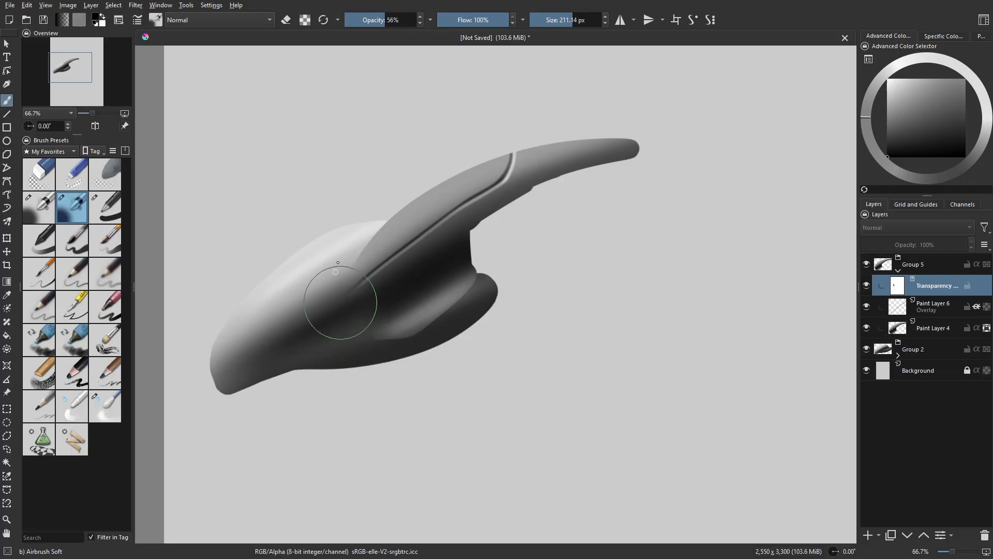
drag(405, 356, 362, 346)
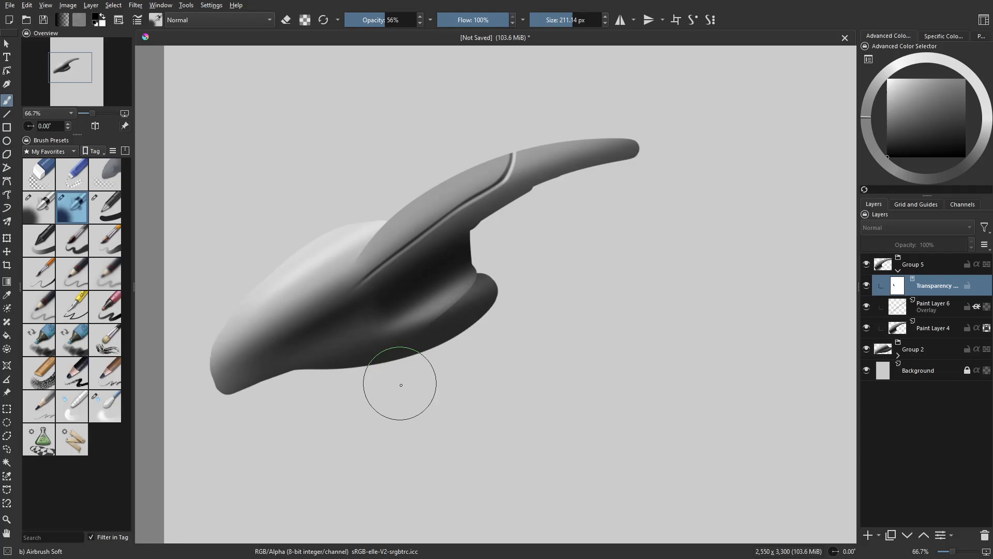
drag(506, 336, 434, 327)
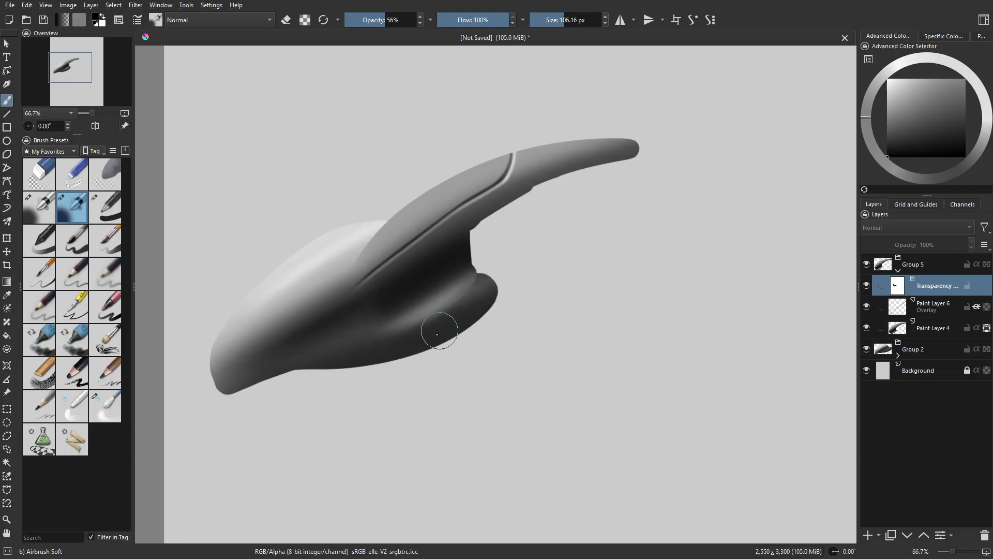
Draw a freehand selection around the background gap beside the two shapes' right-hand junction, and return to the brush
scroll(472, 329, up, 2)
drag(530, 247, 531, 267)
key(l)
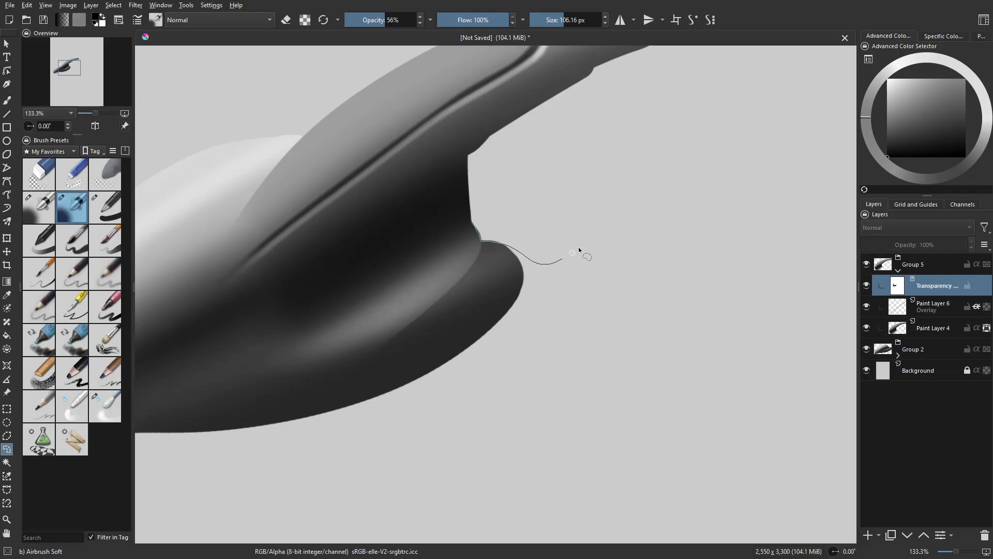
drag(494, 135, 467, 155)
key(b)
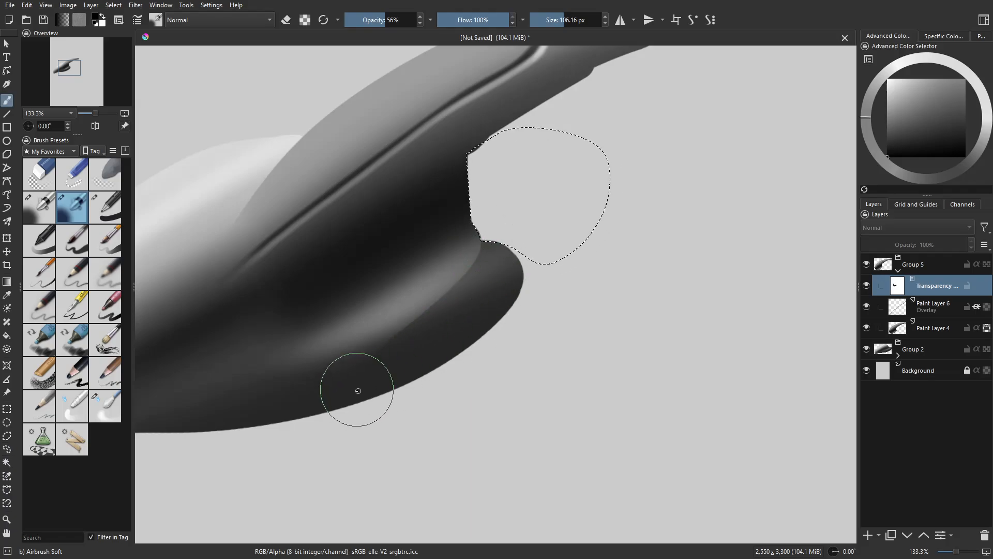
Paint black on Group 5's transparency mask along the right-hand junction and lower highlight edge with Airbrush Soft, at about 35 to 79 px
mouse_move(368, 393)
mouse_down()
mouse_move(440, 376)
mouse_move(528, 248)
mouse_move(393, 402)
mouse_move(345, 420)
mouse_up()
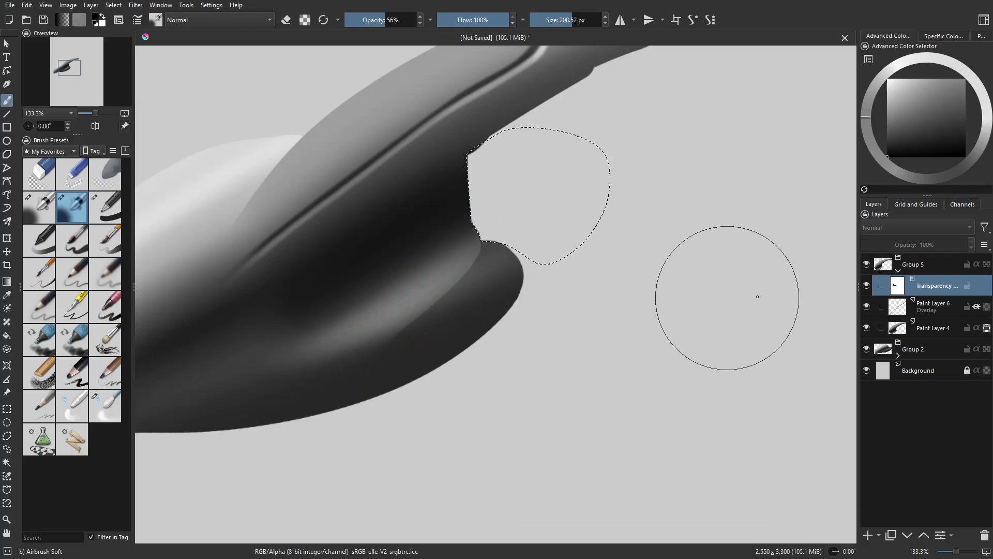
key(ctrl+z)
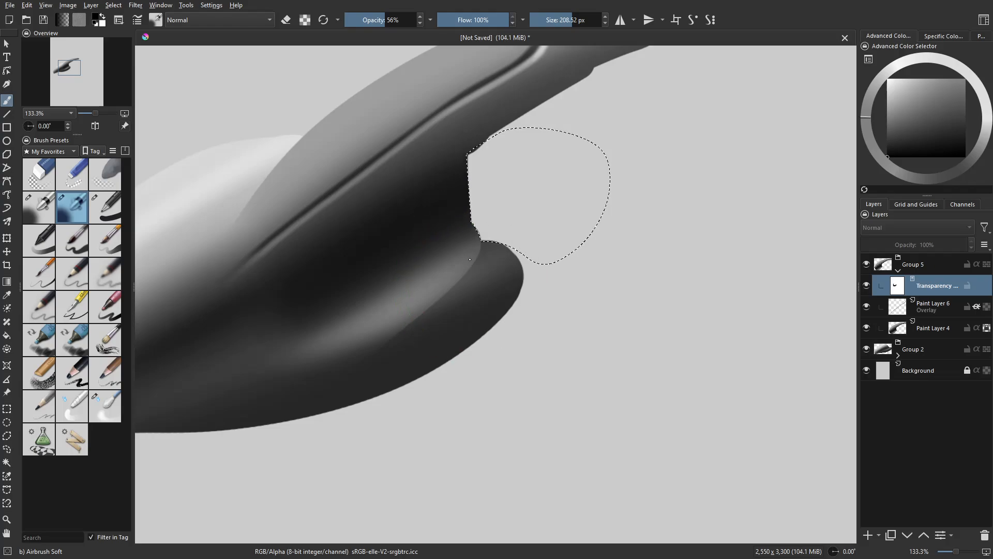
shift+drag(512, 285, 432, 292)
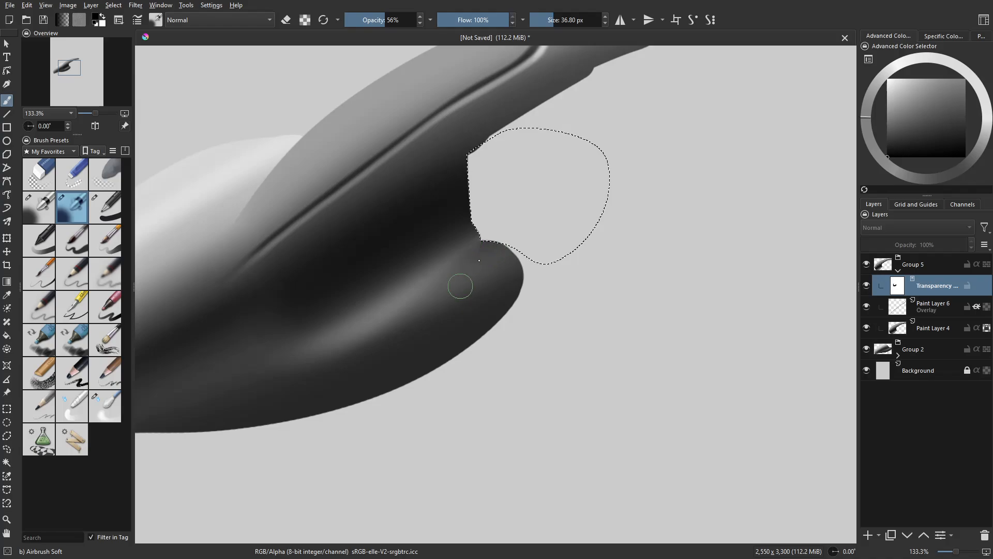
scroll(438, 339, up, 2)
drag(561, 166, 481, 243)
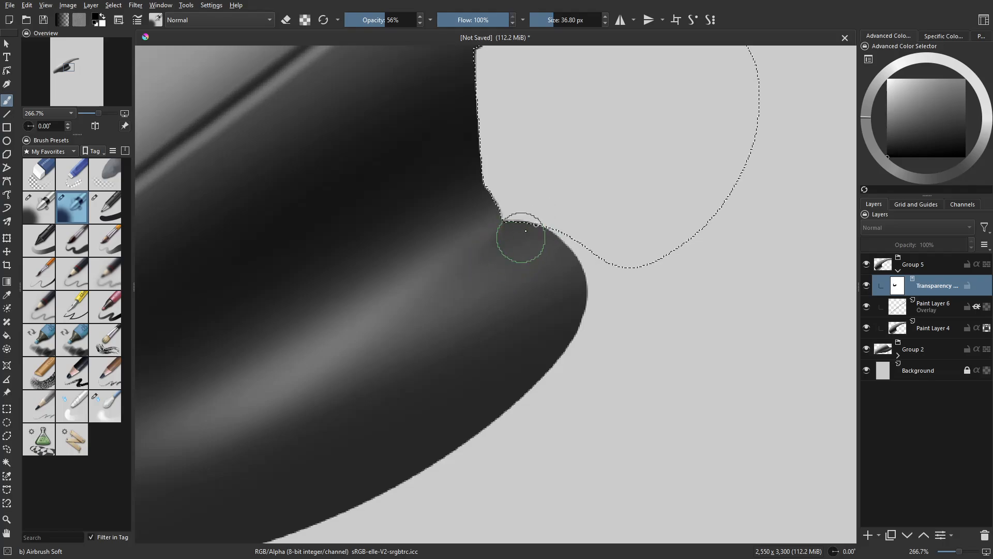
shift+drag(410, 341, 470, 322)
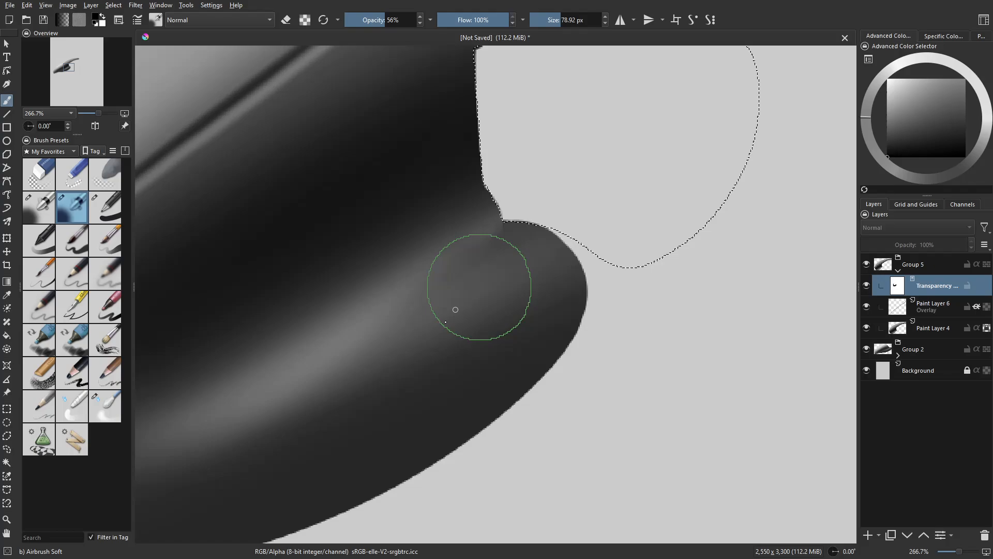
shift+drag(470, 288, 437, 319)
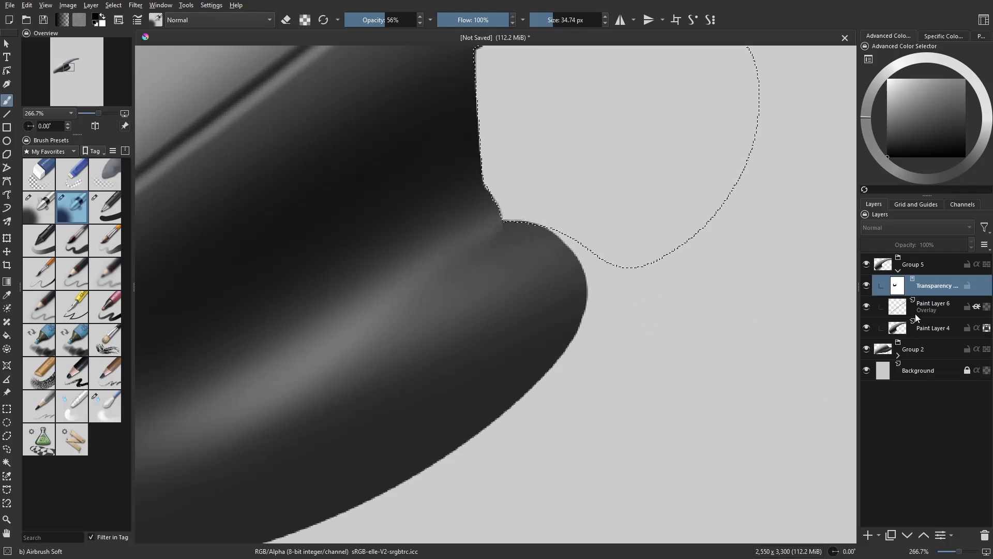
Add a paint layer above Group 5, outside the group, and clear the selection
click(916, 265)
click(872, 531)
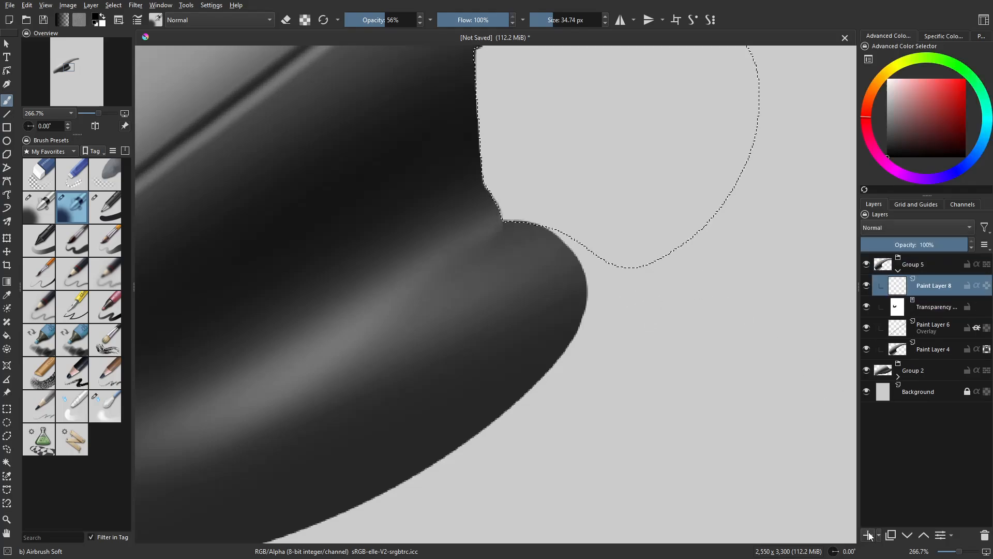
mouse_move(927, 284)
mouse_down()
mouse_move(932, 258)
mouse_move(923, 265)
mouse_up()
key(ctrl+shift+a)
Sample the grey at the right-hand junction and paint over the remaining seam on the new layer with a brush of about 15 px
shift+drag(552, 247, 511, 269)
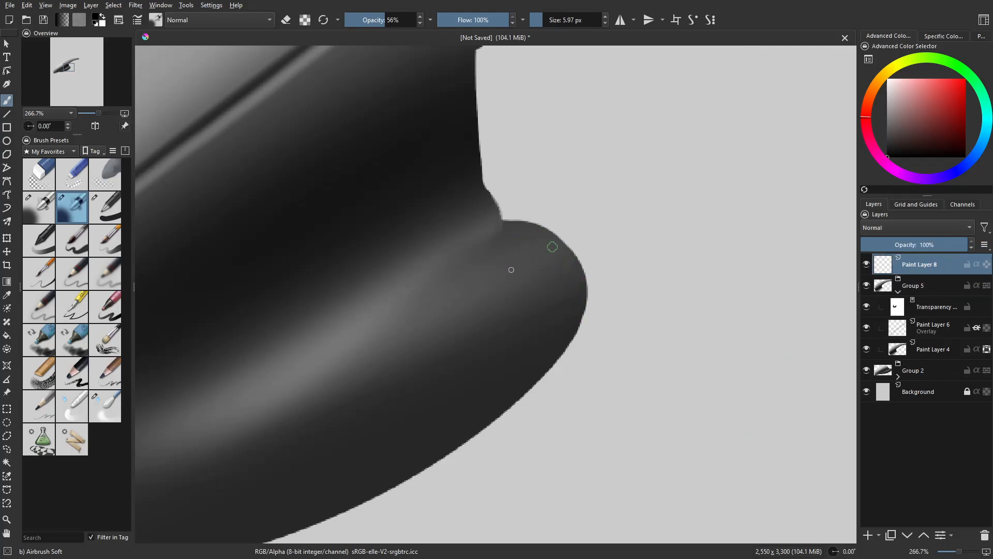
ctrl+click(505, 223)
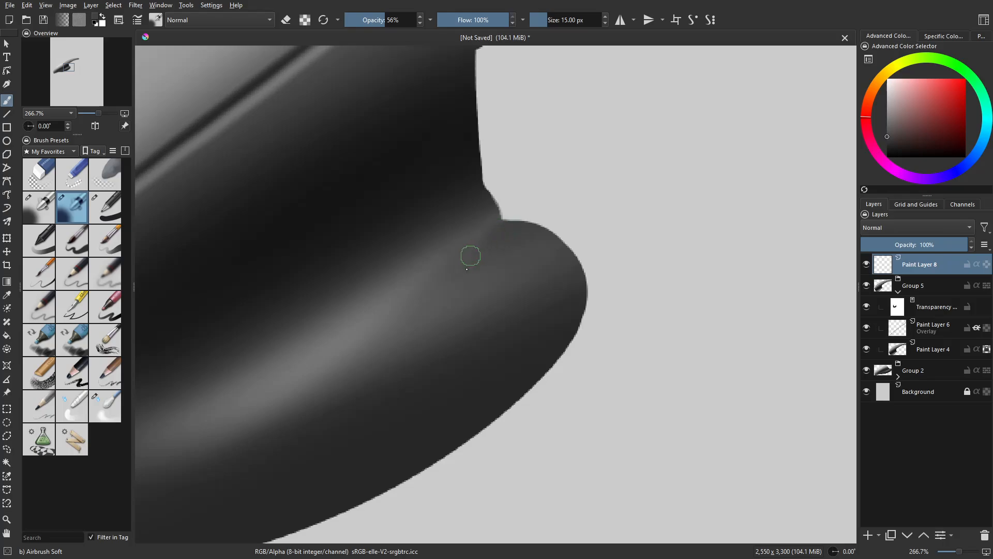
mouse_move(472, 260)
mouse_down()
mouse_move(502, 233)
mouse_move(456, 279)
mouse_up()
mouse_move(492, 236)
mouse_down()
mouse_move(484, 255)
mouse_move(508, 247)
mouse_up()
scroll(486, 294, down, 3)
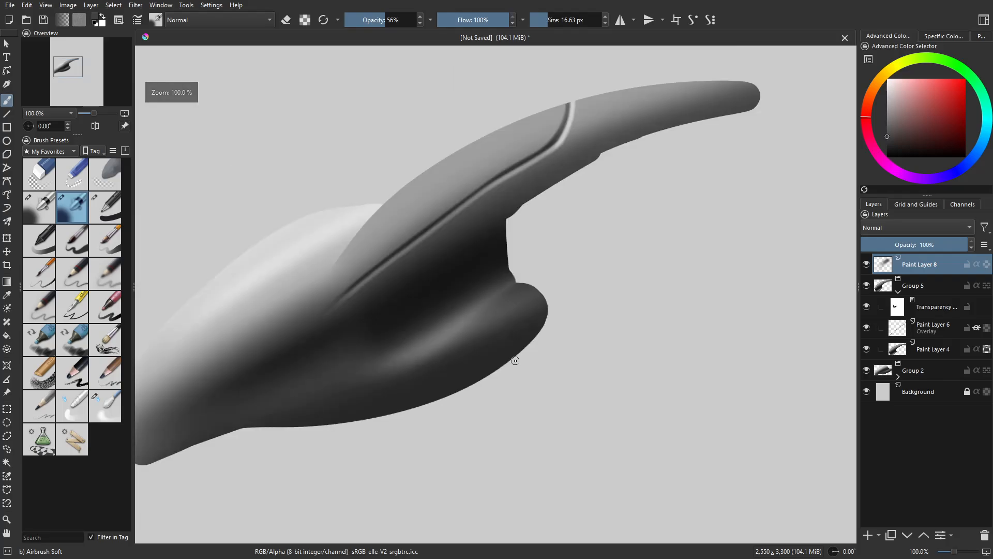
Blend the upper seam between the two shapes with sampled greys and Airbrush Soft at about 57 px, undoing one stroke
scroll(490, 342, up, 2)
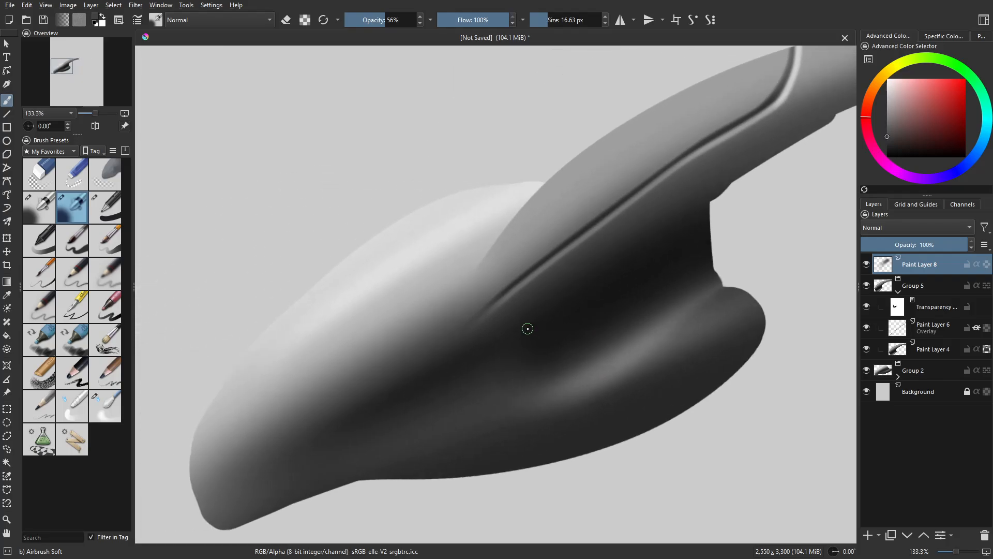
ctrl+click(444, 283)
key(ctrl+z)
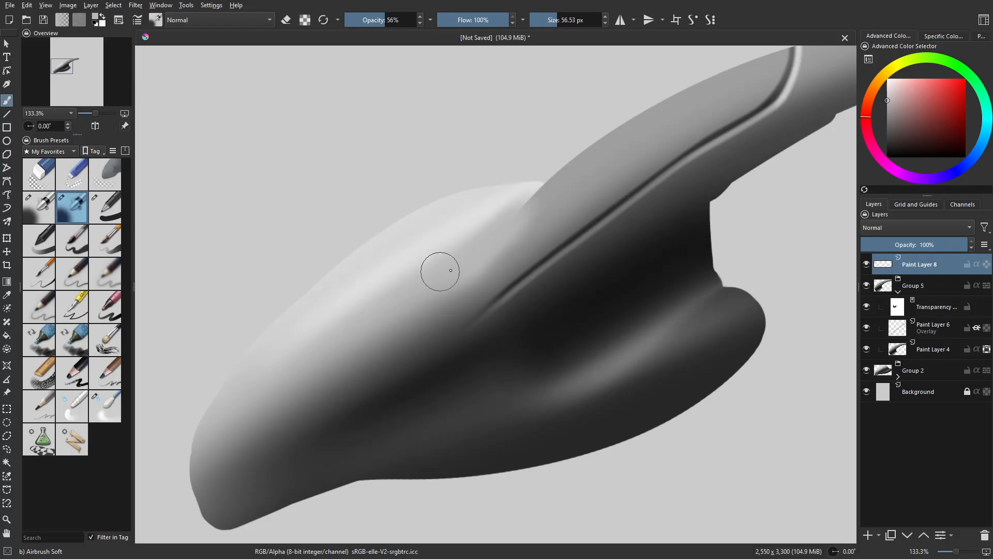
ctrl+click(455, 303)
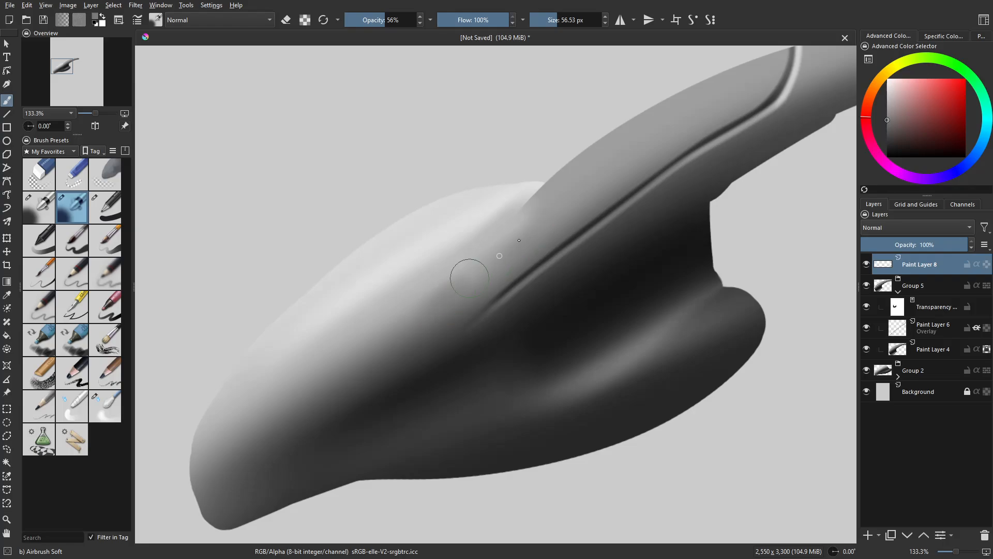
mouse_move(403, 329)
mouse_down()
mouse_move(425, 329)
mouse_move(537, 220)
mouse_move(463, 333)
mouse_move(467, 313)
mouse_move(400, 352)
mouse_move(393, 328)
mouse_move(550, 200)
mouse_move(381, 399)
mouse_move(531, 361)
mouse_move(537, 393)
mouse_move(533, 374)
mouse_move(620, 370)
mouse_move(643, 309)
mouse_up()
Try the Blender Blur preset, activate Group 5's transparency mask, and set up Airbrush Soft with black at about 88 px
click(115, 398)
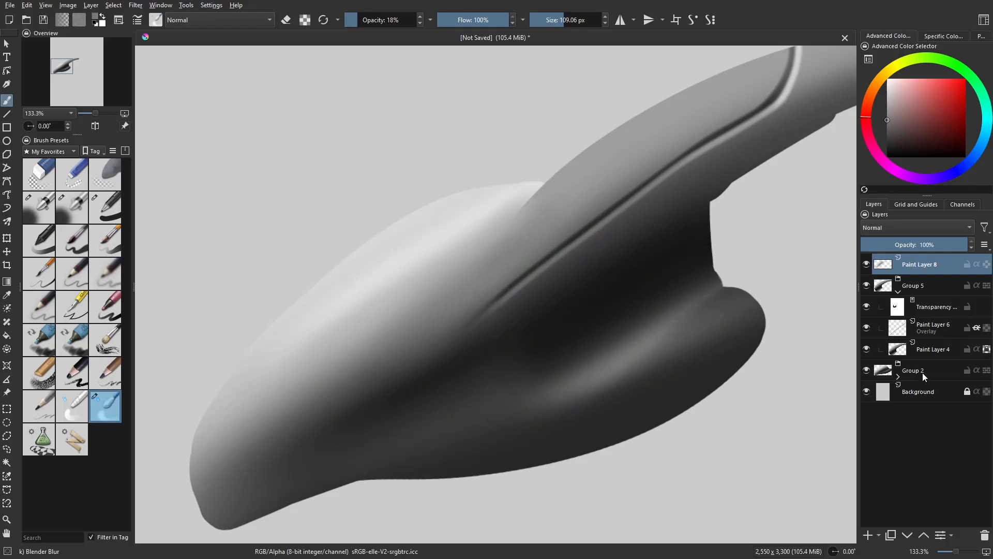
click(927, 335)
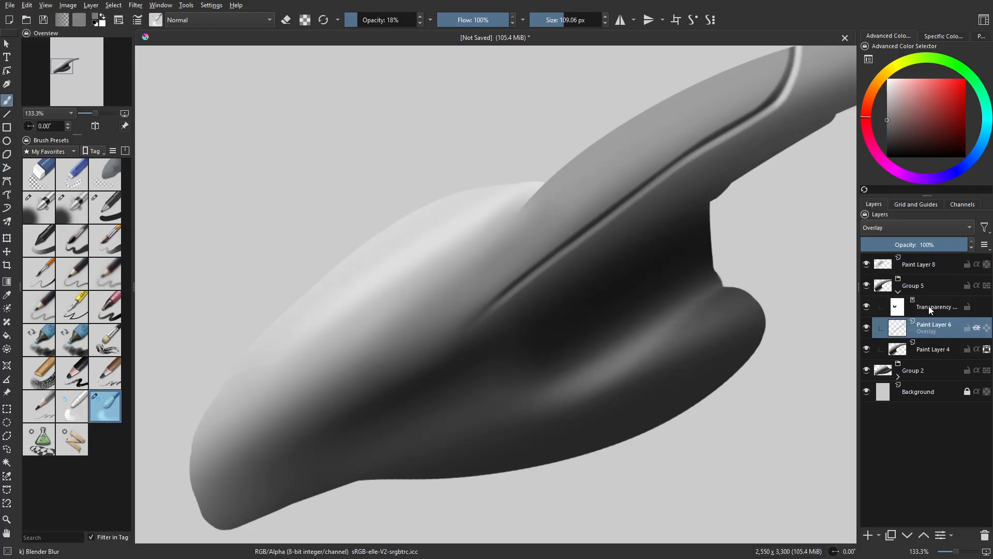
click(929, 309)
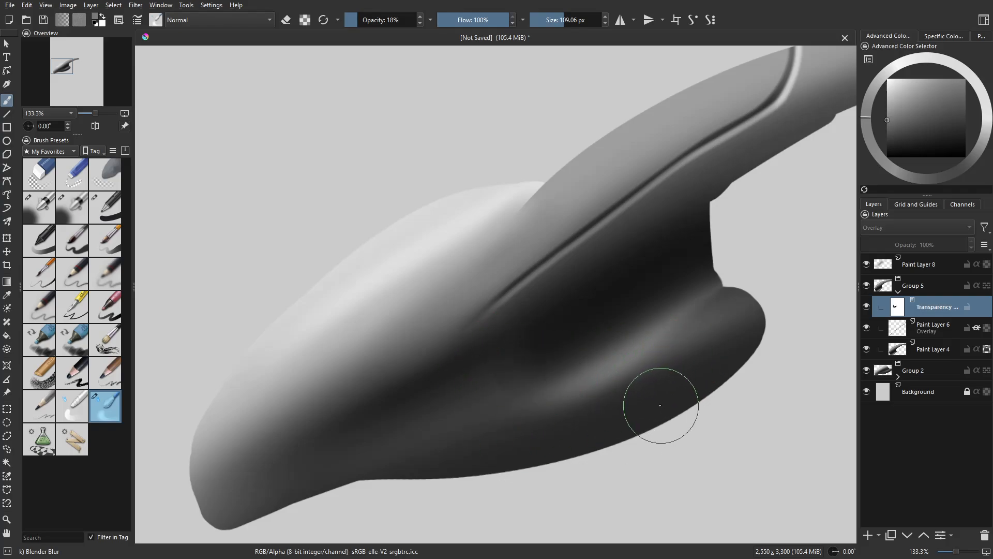
click(78, 207)
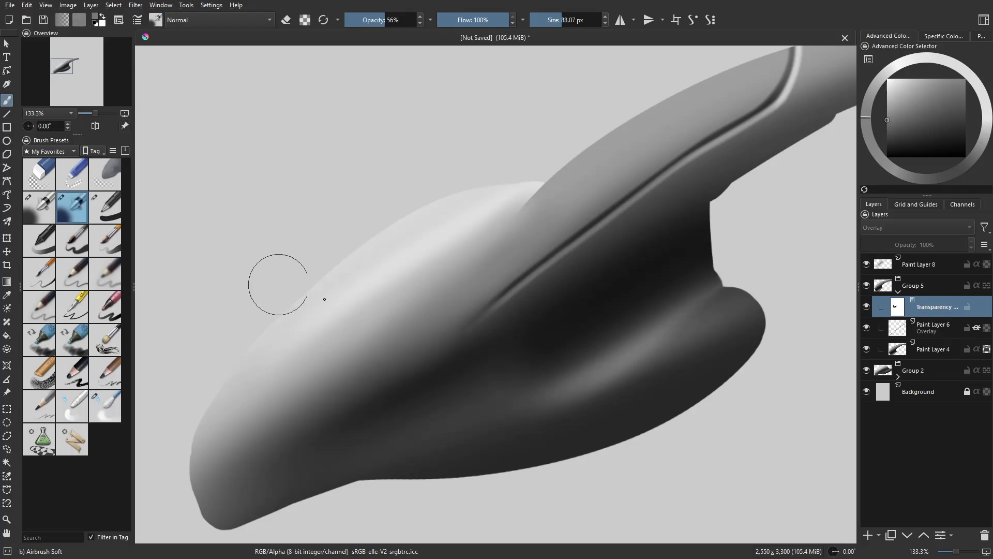
drag(921, 143, 887, 157)
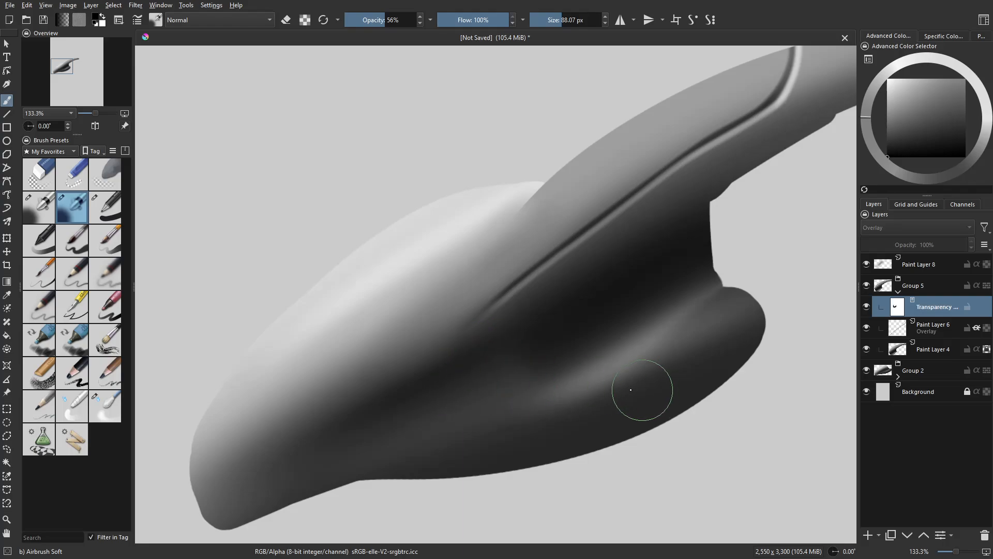
Activate the Overlay layer inside Group 5, switching from Blender Blur back to Airbrush Soft
click(105, 407)
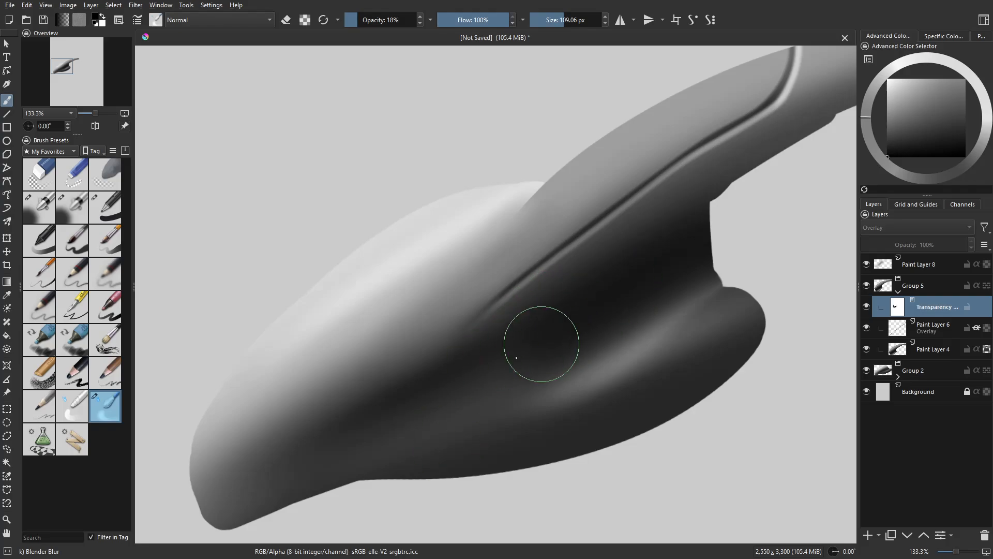
click(927, 328)
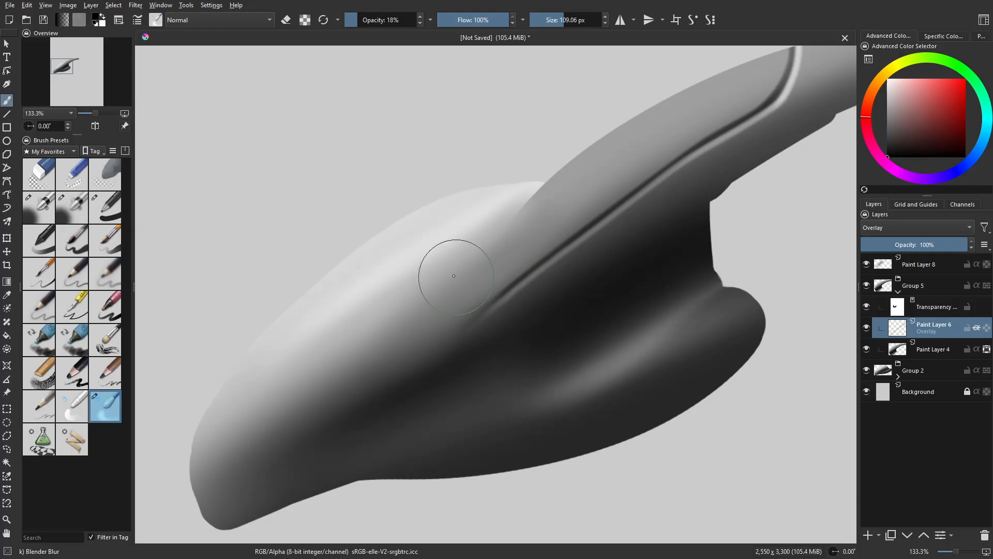
click(80, 216)
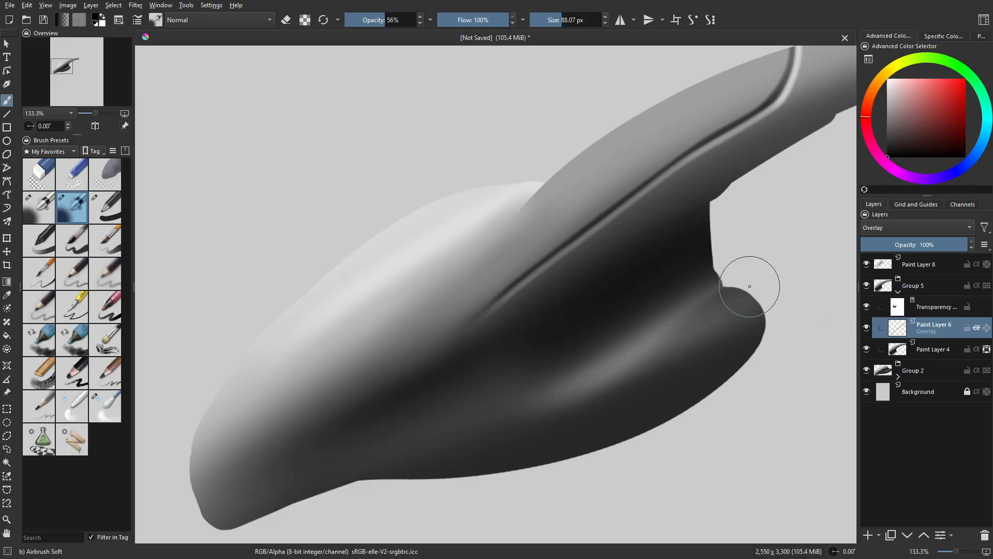
scroll(646, 306, down, 2)
mouse_move(690, 313)
mouse_down()
mouse_move(557, 313)
mouse_move(626, 328)
mouse_up()
scroll(558, 316, up, 1)
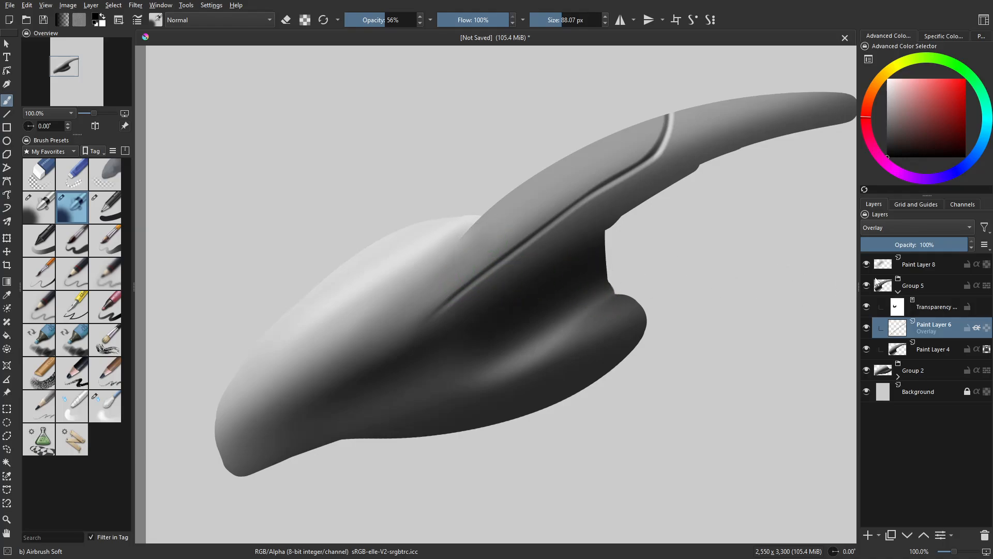
Collapse Group 5 and group it together with Paint Layer 8 and Group 2
click(923, 266)
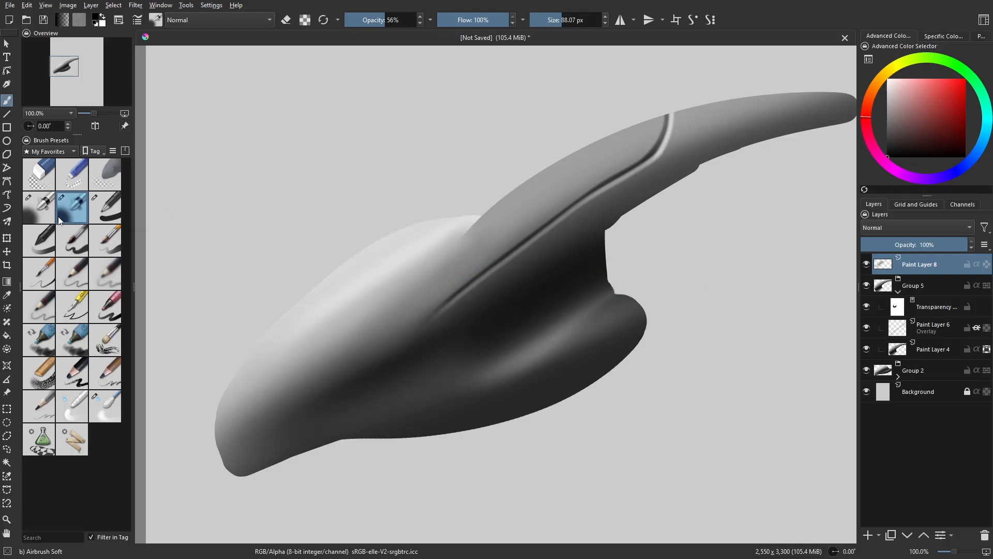
scroll(393, 233, down, 1)
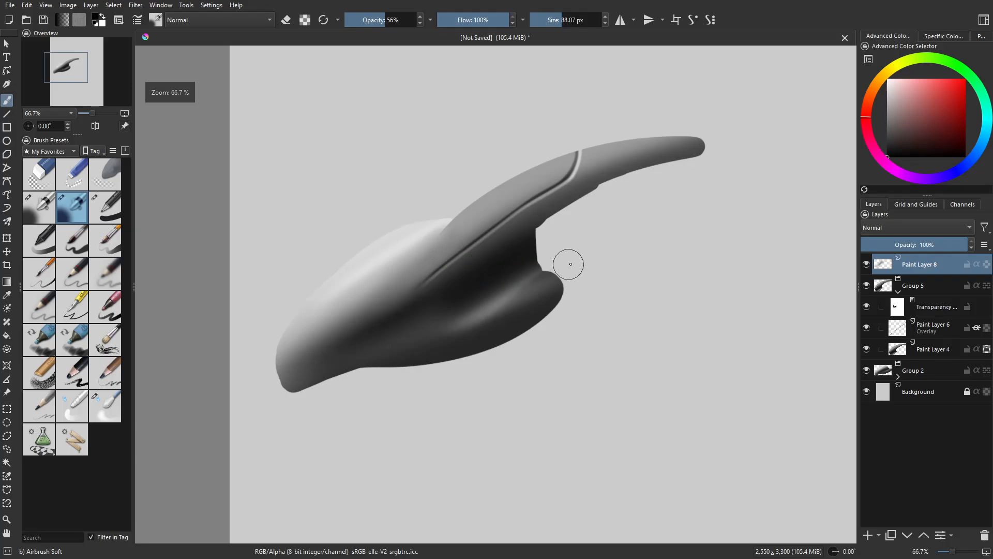
drag(536, 260, 507, 265)
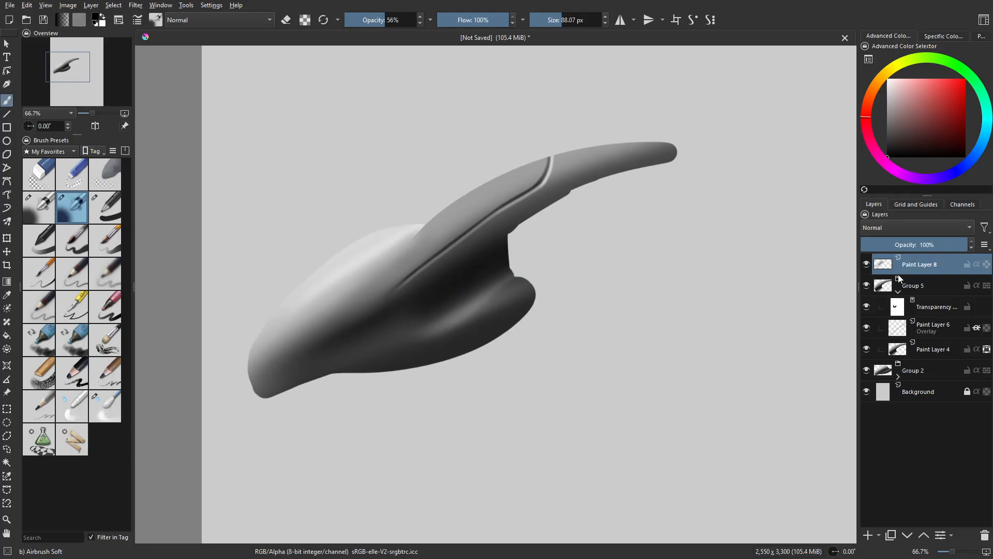
click(898, 293)
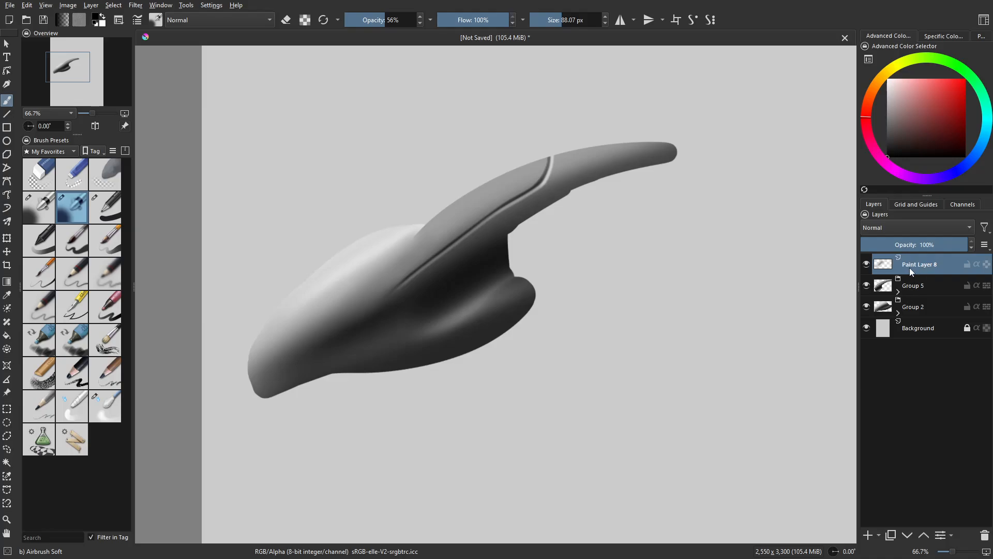
shift+click(922, 309)
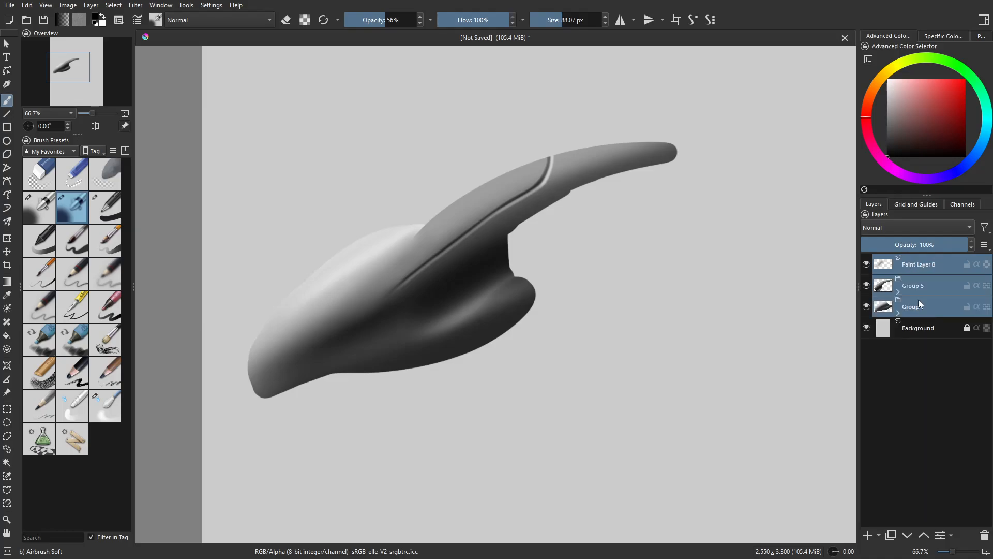
key(ctrl+g)
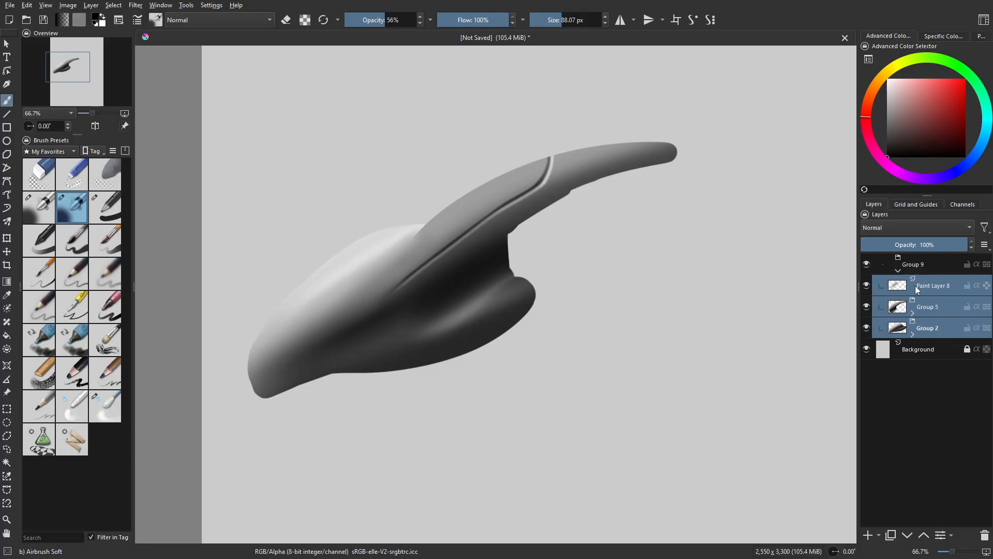
key(ctrl+z)
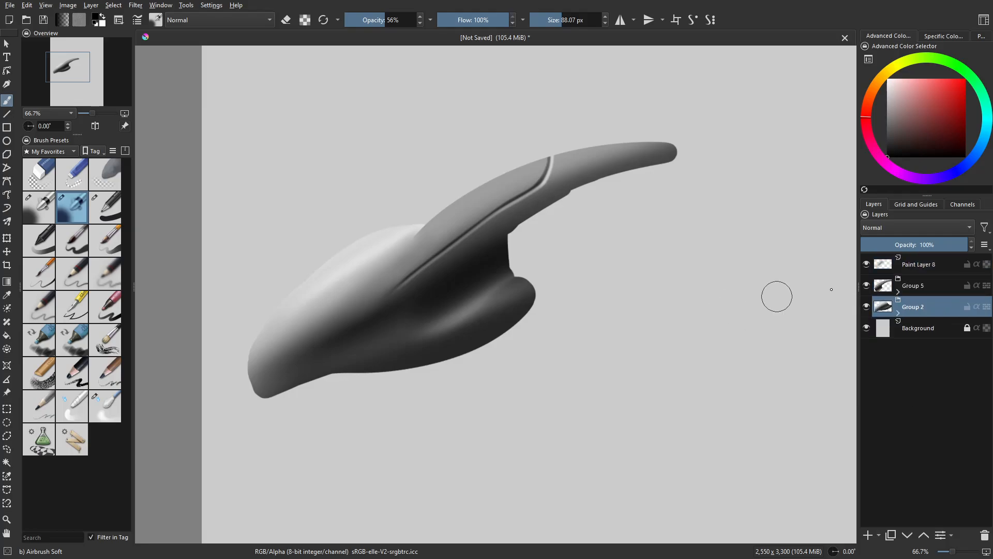
shift+click(906, 269)
key(ctrl+g)
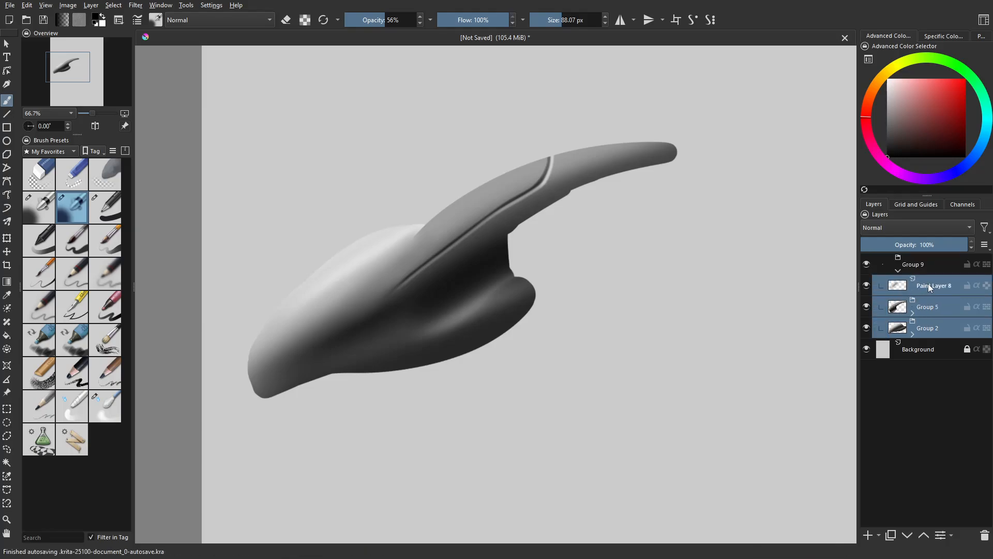
Turn on inherit alpha for Paint Layer 8 and add a new paint layer above it
click(928, 287)
click(977, 286)
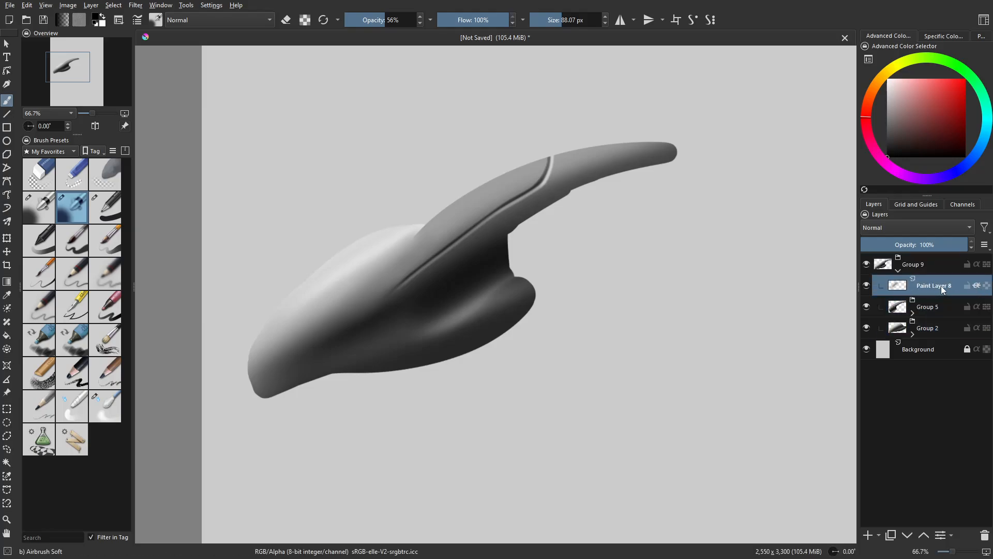
click(869, 535)
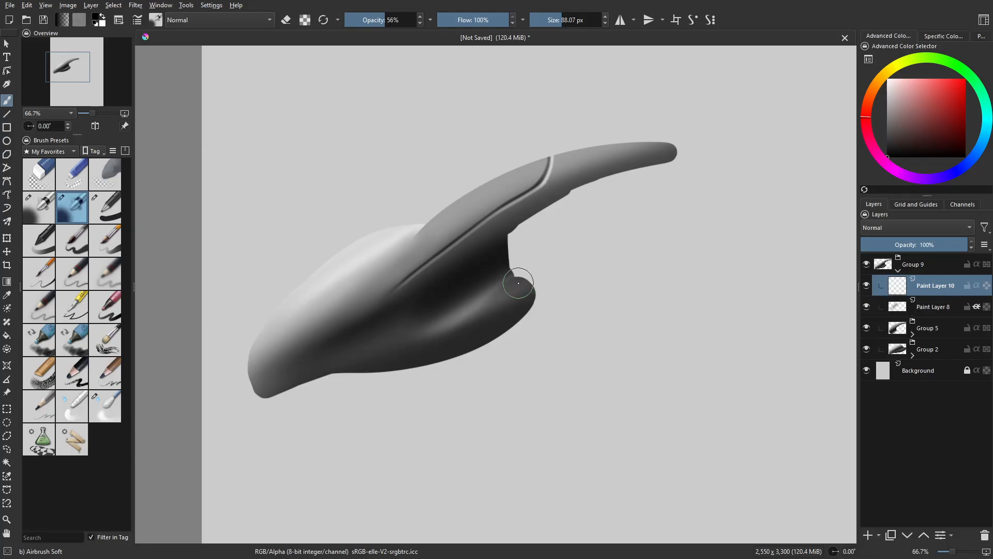
Paint light and dark texture strokes across the whole form on the new layer with Chalk Grainy at 100% opacity, about 148 px
drag(517, 284, 539, 288)
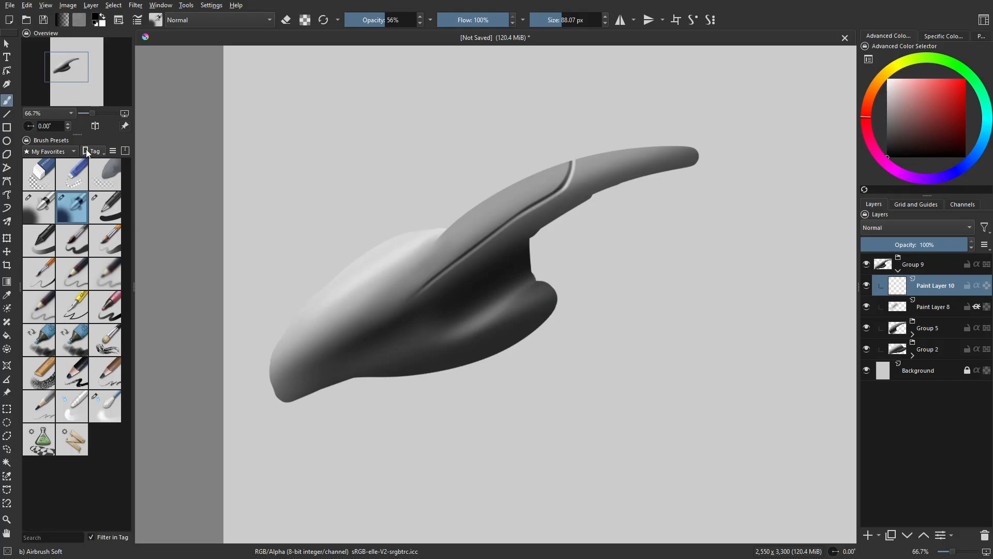
click(38, 373)
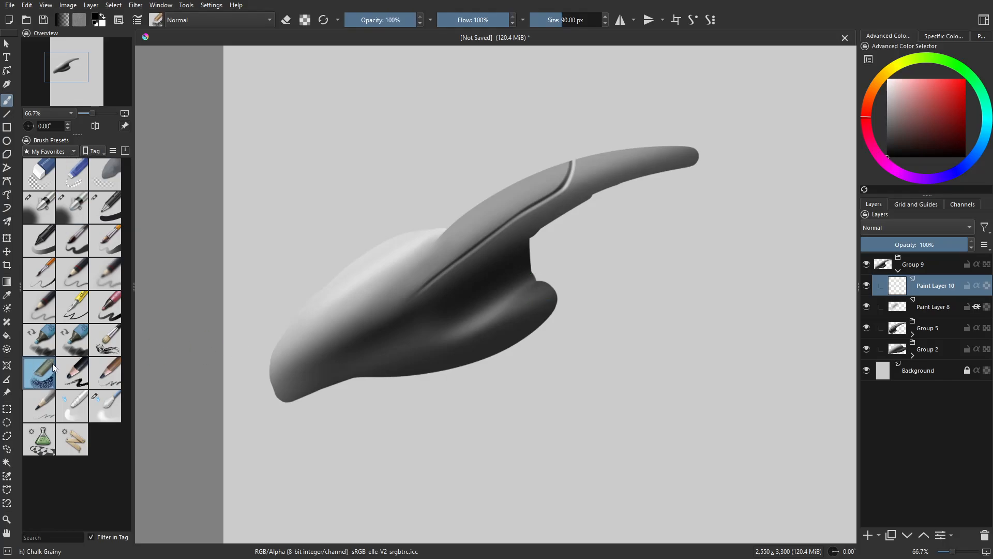
click(892, 141)
mouse_move(470, 283)
mouse_down()
mouse_move(309, 345)
mouse_move(275, 410)
mouse_move(319, 361)
mouse_move(280, 385)
mouse_move(354, 276)
mouse_move(435, 230)
mouse_move(295, 382)
mouse_move(406, 277)
mouse_move(362, 320)
mouse_up()
click(891, 153)
mouse_move(429, 321)
mouse_down()
mouse_move(443, 285)
mouse_move(504, 234)
mouse_move(475, 245)
mouse_move(672, 167)
mouse_move(574, 207)
mouse_up()
mouse_move(505, 279)
mouse_down()
mouse_move(427, 360)
mouse_move(550, 296)
mouse_move(399, 373)
mouse_move(411, 308)
mouse_move(448, 352)
mouse_move(541, 300)
mouse_move(339, 369)
mouse_move(439, 355)
mouse_move(379, 357)
mouse_up()
Set Paint Layer 10 to Overlay blending, turn on its inherit alpha and lower its opacity to 21%
click(905, 231)
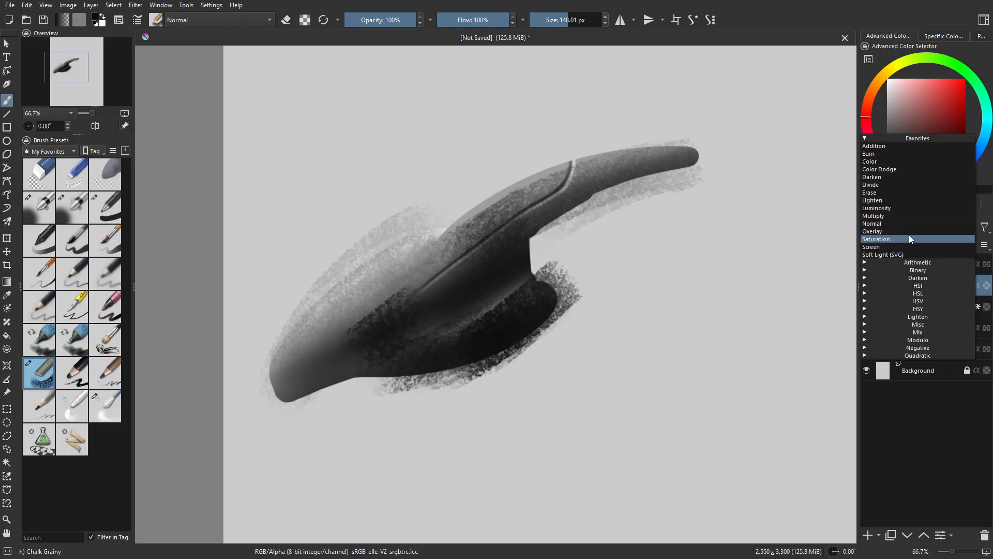
click(907, 233)
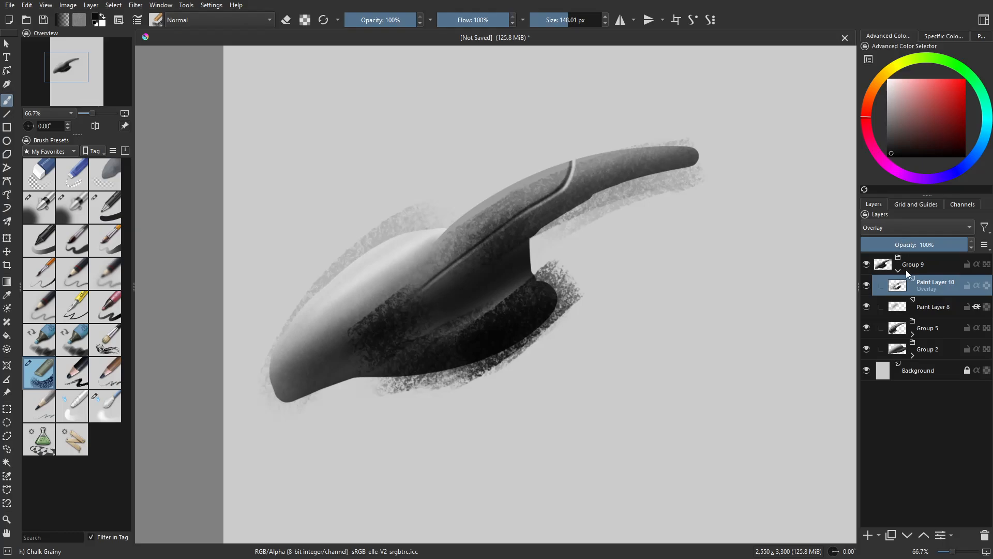
click(976, 287)
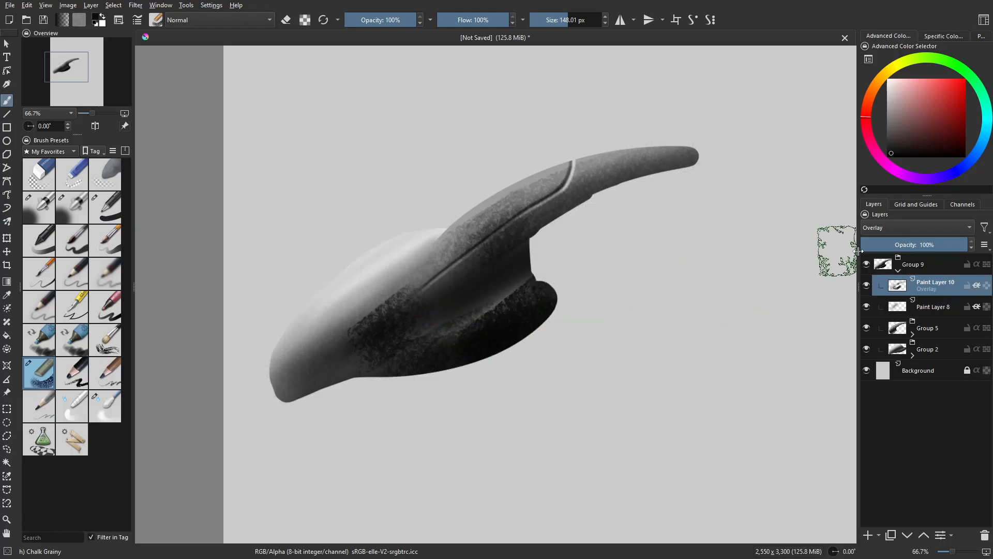
mouse_move(885, 244)
mouse_down()
mouse_move(876, 247)
mouse_move(894, 247)
mouse_up()
Paint white Chalk Grainy texture over the light upper ridge of the body at about 134 px
drag(893, 109, 886, 78)
drag(406, 274, 367, 274)
drag(292, 332, 436, 219)
mouse_move(278, 358)
mouse_down()
mouse_move(307, 356)
mouse_move(436, 227)
mouse_up()
mouse_move(290, 341)
mouse_down()
mouse_move(339, 339)
mouse_move(417, 225)
mouse_up()
Erase excess chalk texture around the rounded front end and along the outer edges of the body
key(e)
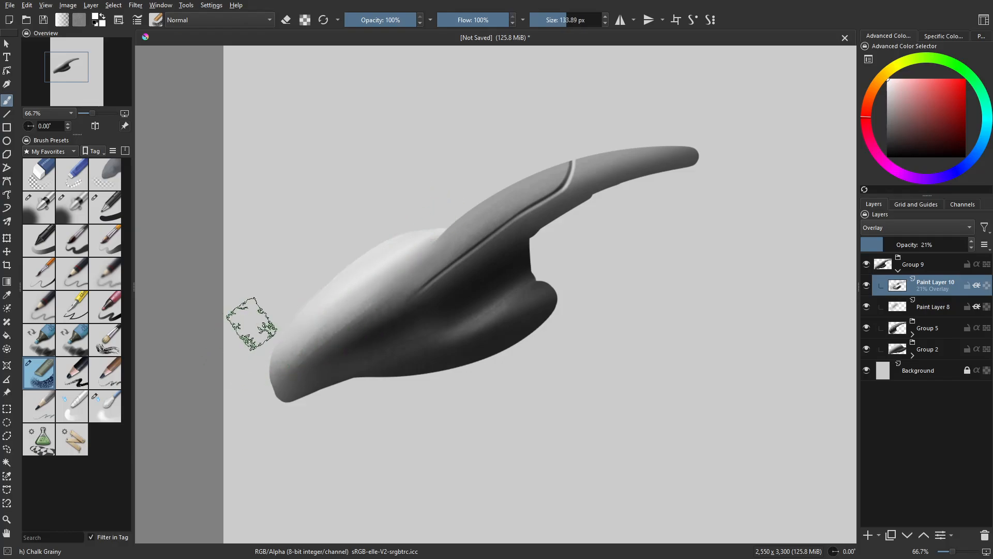
drag(266, 398, 450, 237)
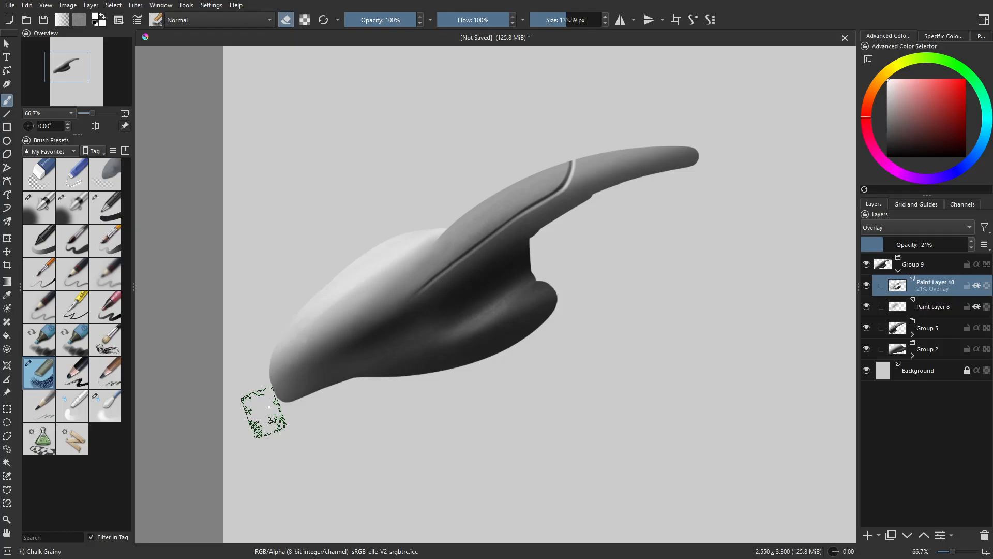
mouse_move(265, 412)
mouse_down()
mouse_move(404, 317)
mouse_move(490, 289)
mouse_move(472, 311)
mouse_move(409, 326)
mouse_move(407, 276)
mouse_move(384, 271)
mouse_move(336, 310)
mouse_move(352, 363)
mouse_up()
Brush white chalk texture along the horn at about 77 px, erase the excess, and compare with Paint Layer 10 hidden
key(e)
mouse_move(481, 252)
mouse_down()
mouse_move(411, 288)
mouse_move(480, 223)
mouse_move(458, 224)
mouse_move(574, 153)
mouse_move(449, 228)
mouse_move(543, 169)
mouse_move(466, 214)
mouse_move(460, 224)
mouse_move(535, 182)
mouse_move(461, 229)
mouse_move(529, 181)
mouse_move(498, 203)
mouse_up()
click(887, 79)
drag(546, 224, 521, 234)
key(e)
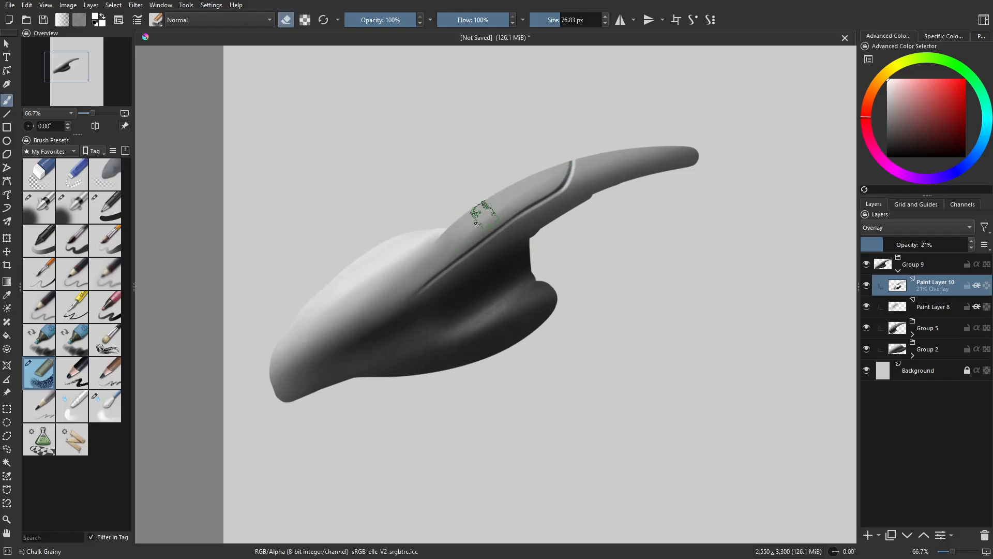
mouse_move(642, 153)
mouse_down()
mouse_move(586, 173)
mouse_move(691, 150)
mouse_move(575, 195)
mouse_up()
key(bracketleft)
key(bracketleft)
key(bracketleft)
click(866, 286)
click(866, 286)
Add a new paint layer and paint black shading into the crevice below the horn with Chalk Grainy at about 38 px
click(869, 535)
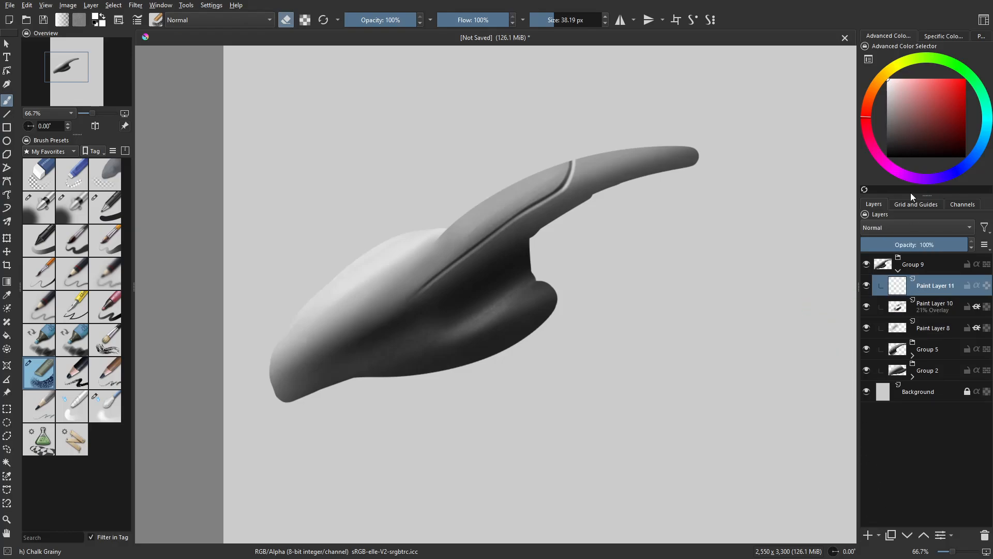
click(887, 157)
key(e)
mouse_move(393, 309)
mouse_down()
mouse_move(316, 362)
mouse_move(360, 304)
mouse_move(302, 371)
mouse_move(351, 304)
mouse_up()
key(ctrl+z)
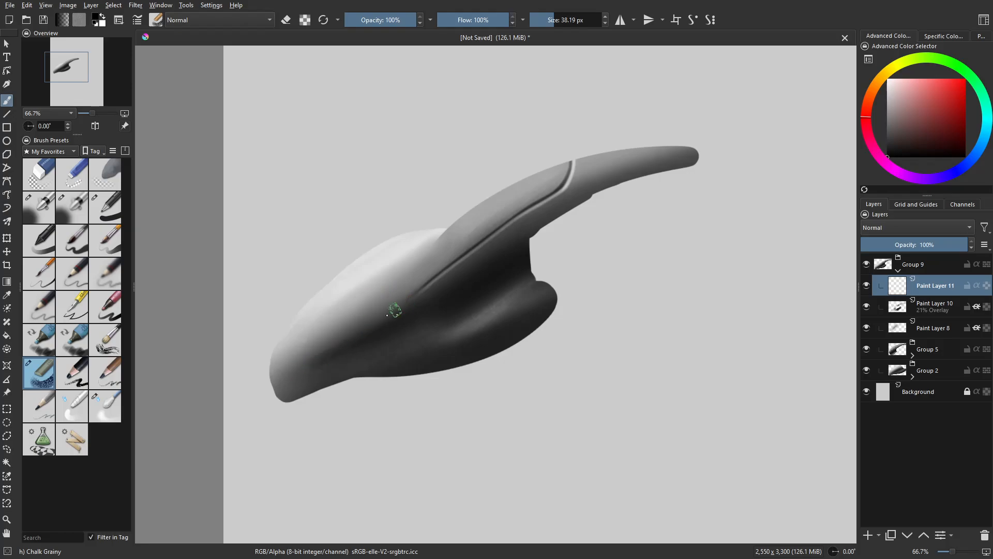
drag(316, 365, 428, 293)
key(ctrl+z)
mouse_move(357, 348)
mouse_down()
mouse_move(526, 248)
mouse_move(424, 306)
mouse_move(463, 310)
mouse_move(539, 267)
mouse_move(447, 313)
mouse_move(538, 267)
mouse_move(459, 282)
mouse_up()
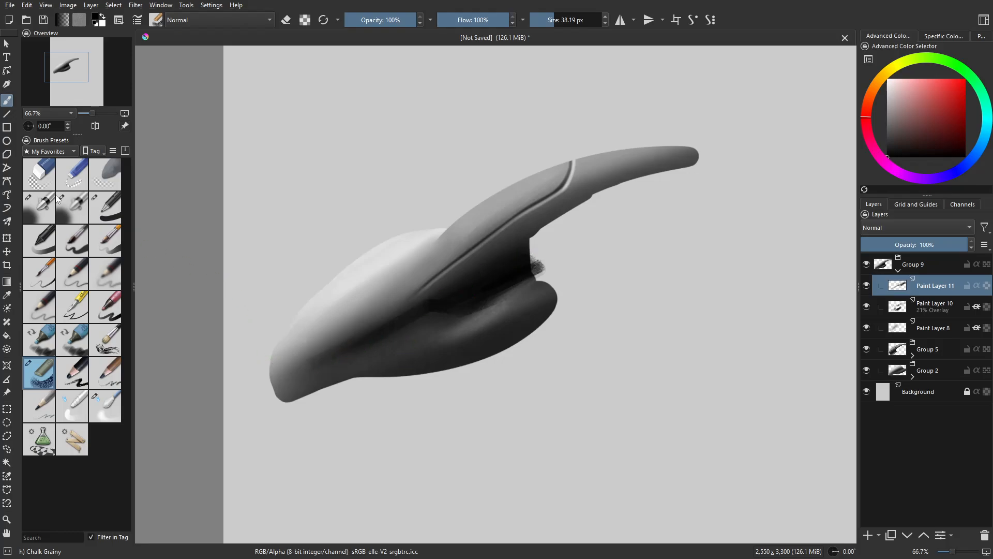
Soften the black shading with Eraser Soft at about 106 px and clip Paint Layer 11 with inherit alpha, collapsing Group 9
click(112, 181)
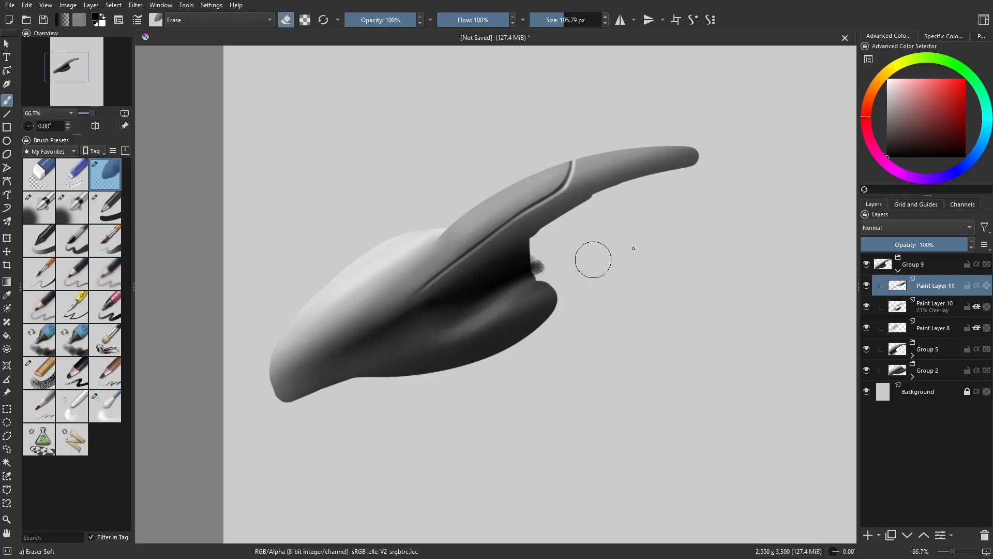
click(977, 286)
click(897, 271)
mouse_move(556, 290)
mouse_down()
mouse_move(527, 327)
mouse_move(512, 317)
mouse_up()
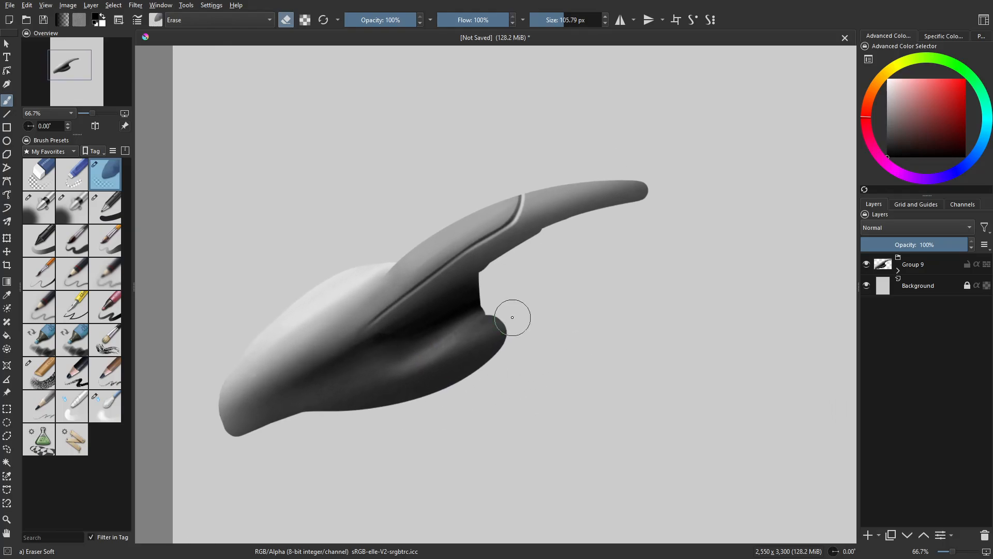
Review Krita's Display settings, including the preferred renderer choices, HDR, canvas decorations and miscellaneous options
click(210, 6)
click(228, 150)
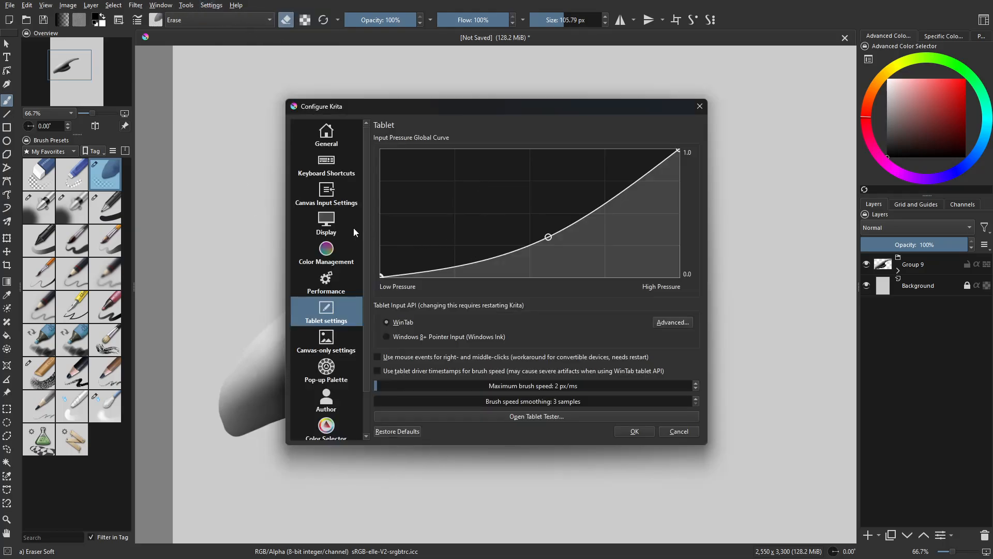
click(331, 227)
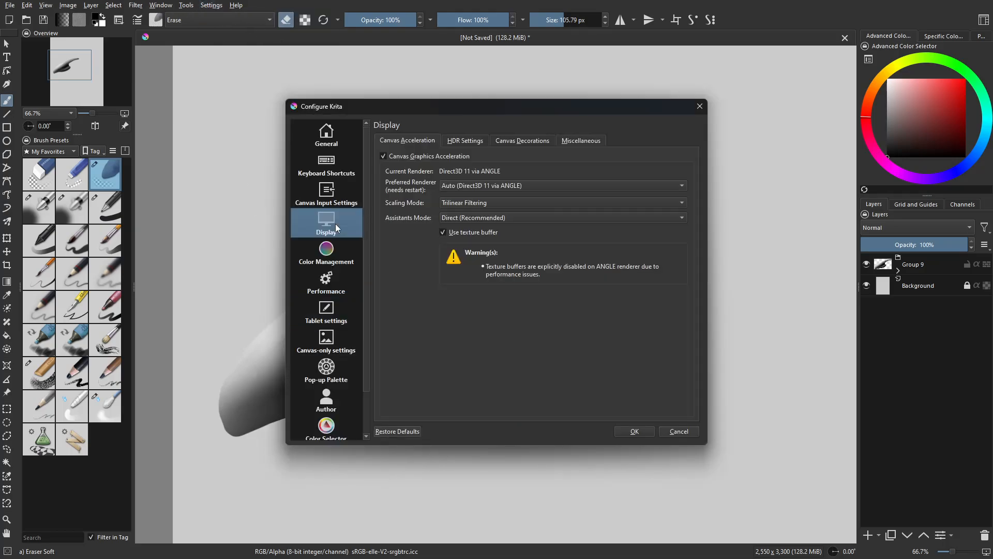
click(457, 186)
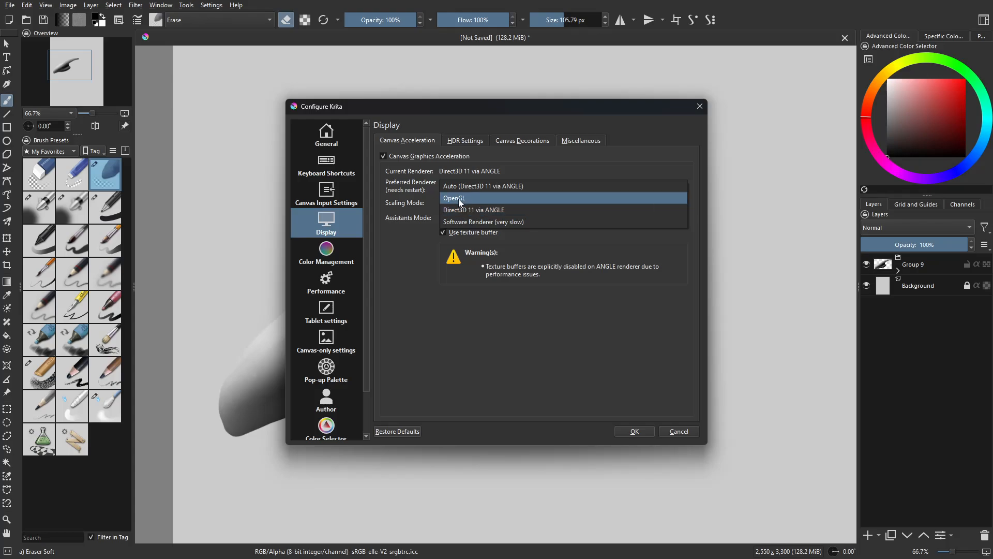
click(415, 281)
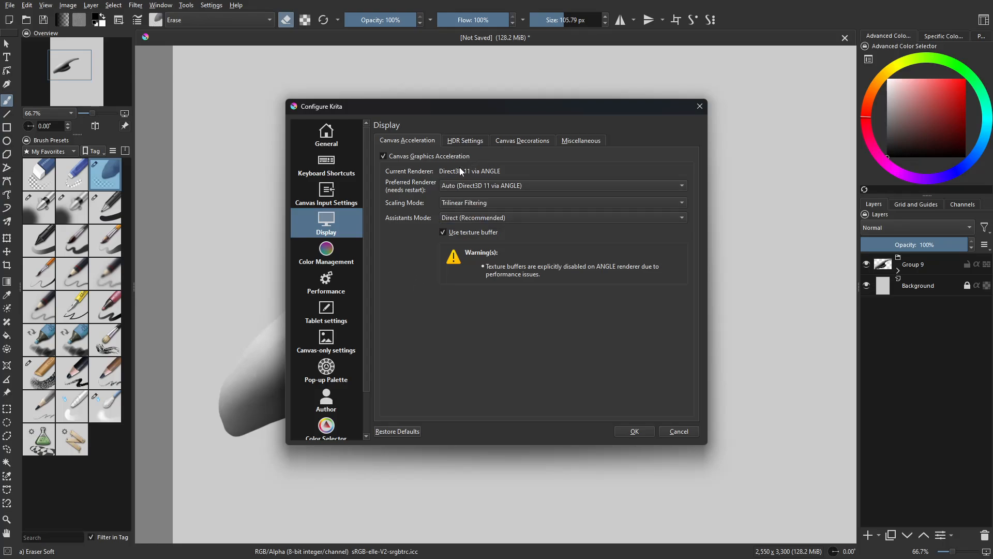
click(475, 142)
click(510, 140)
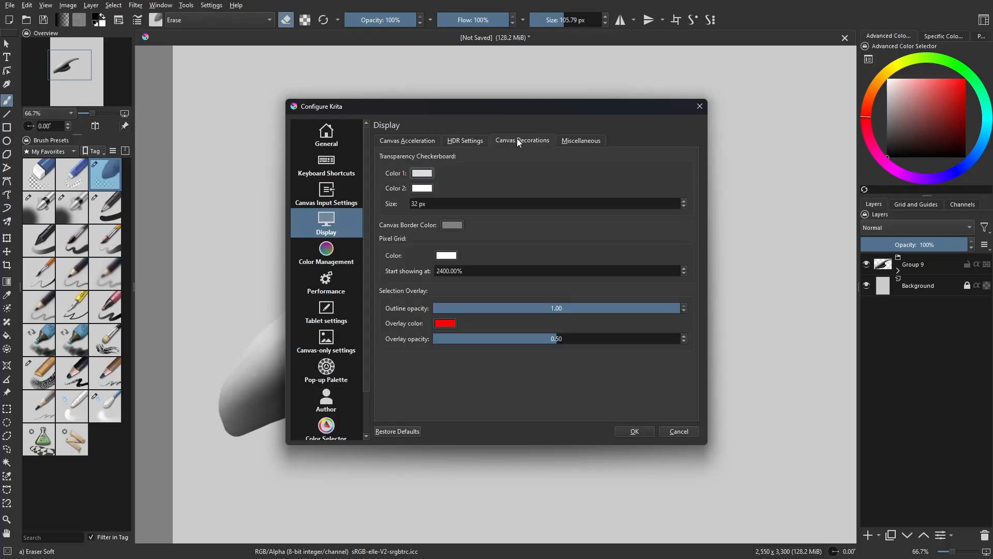
click(560, 141)
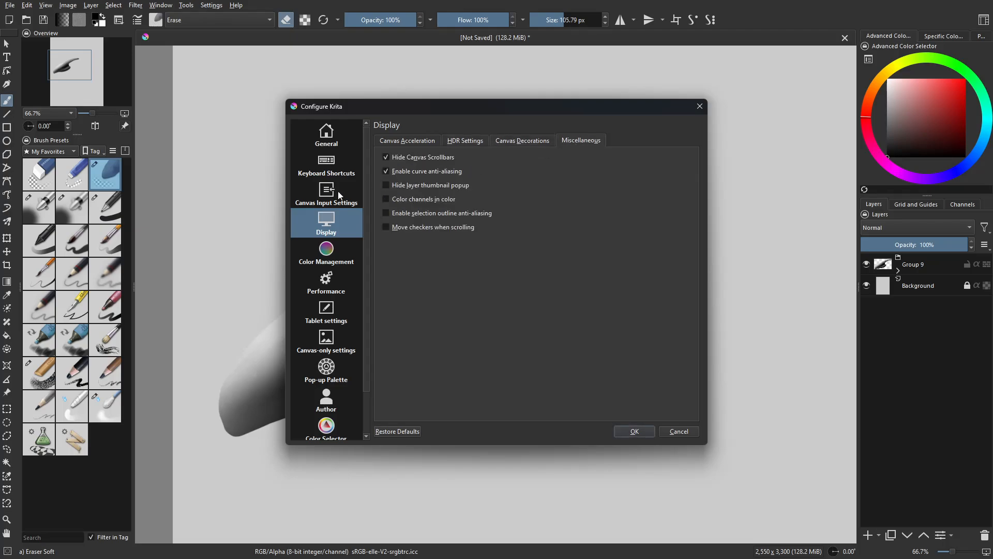
Review the Performance settings for memory, multithreading and Instant Preview, and accept the configuration
click(324, 292)
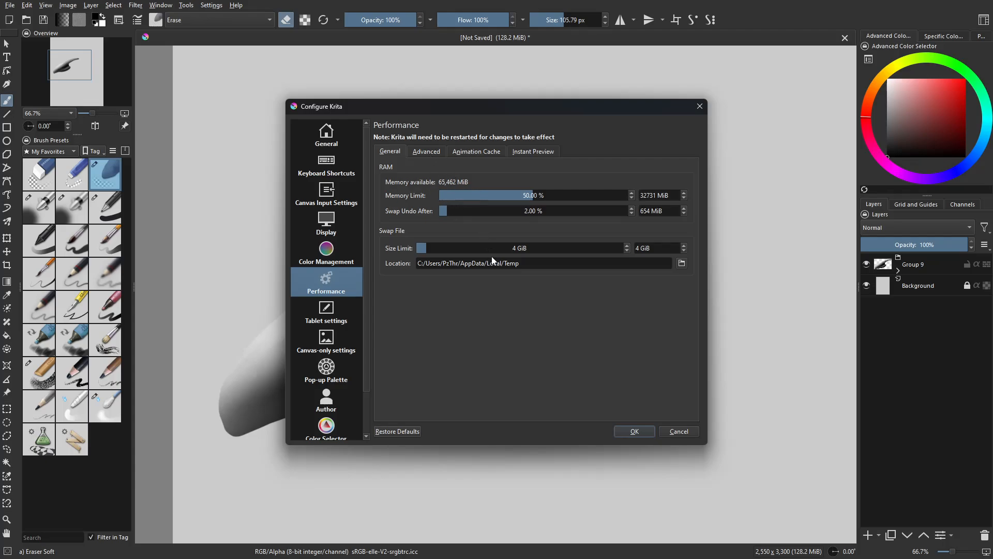
click(436, 152)
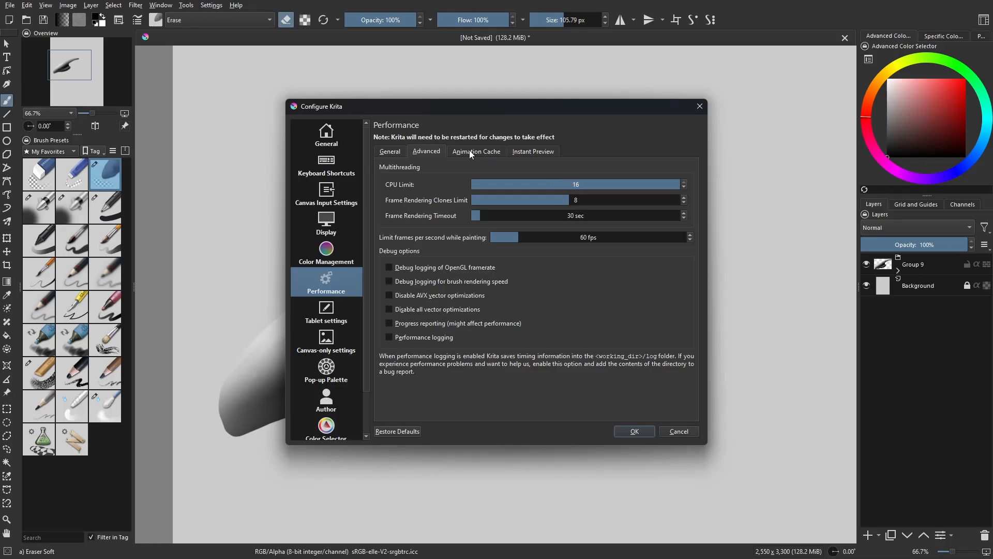
click(536, 153)
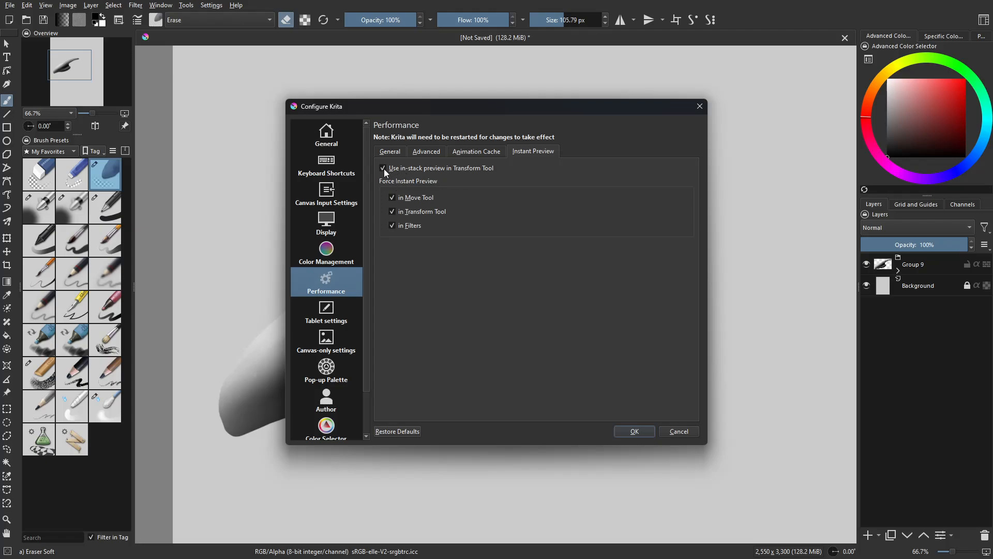
click(647, 433)
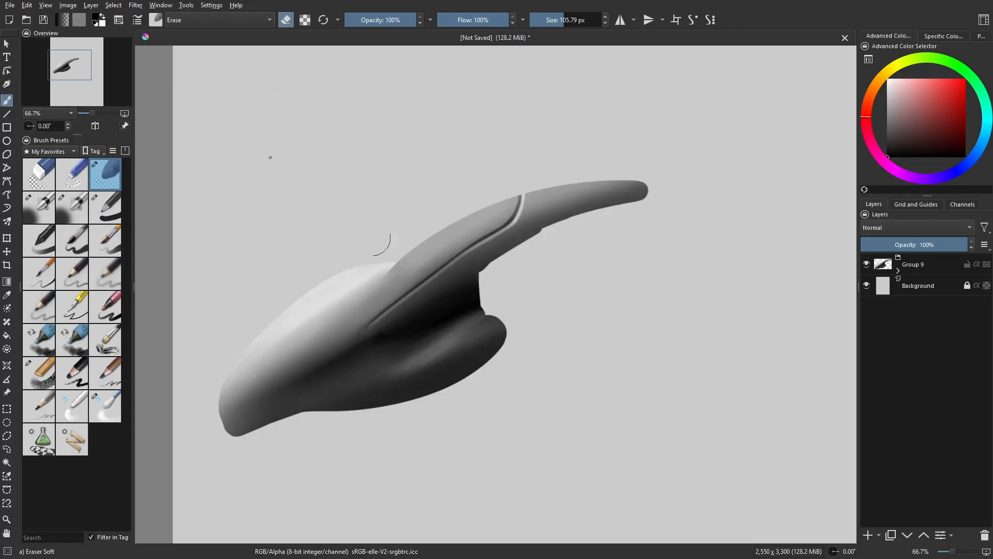
Check the global Instant Preview Mode and the Instant Preview option of the Basic-1 brush in the Brush Editor
click(46, 5)
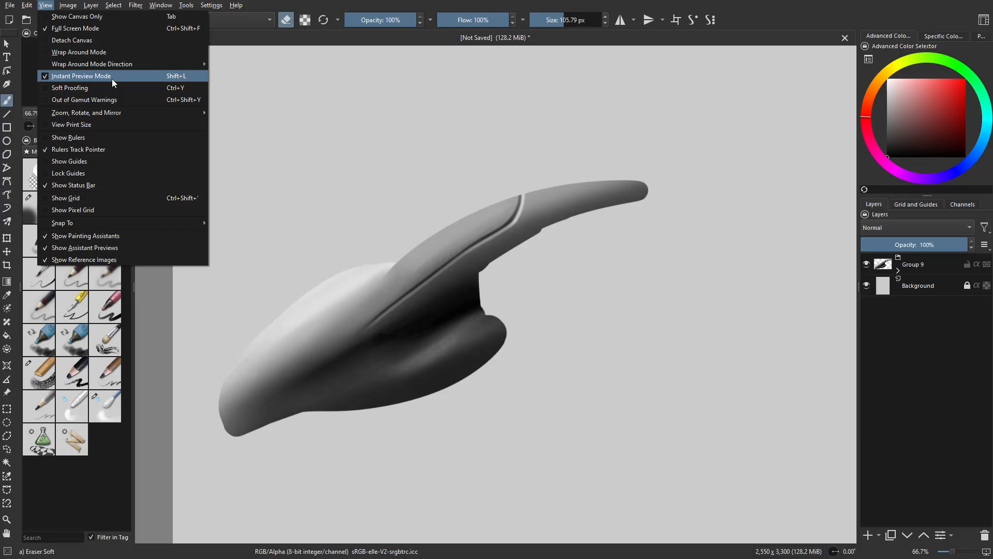
click(393, 5)
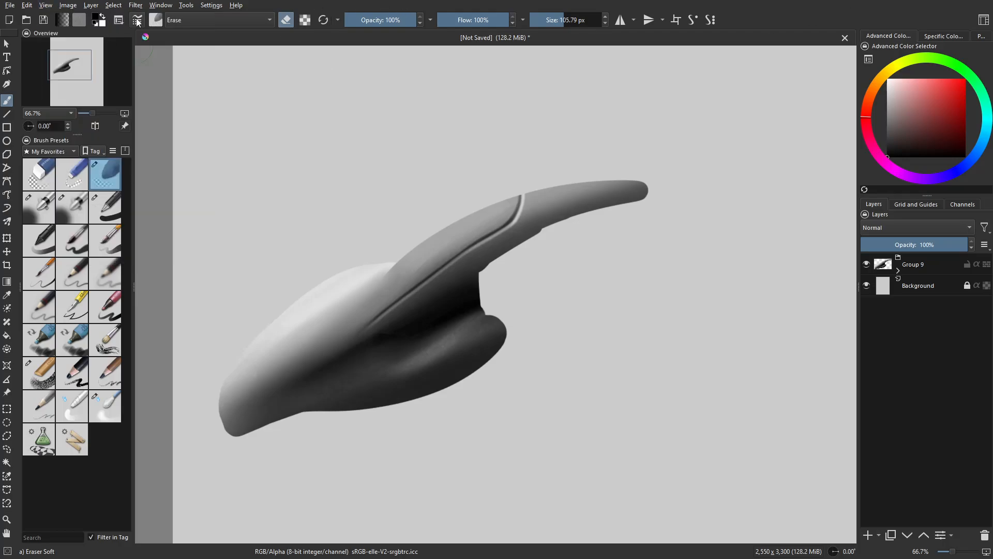
click(119, 21)
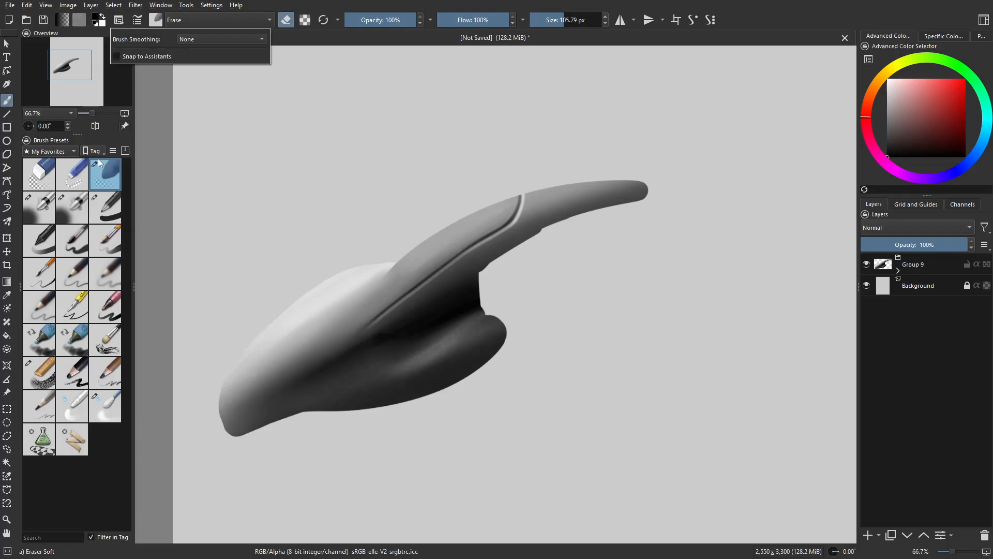
click(94, 207)
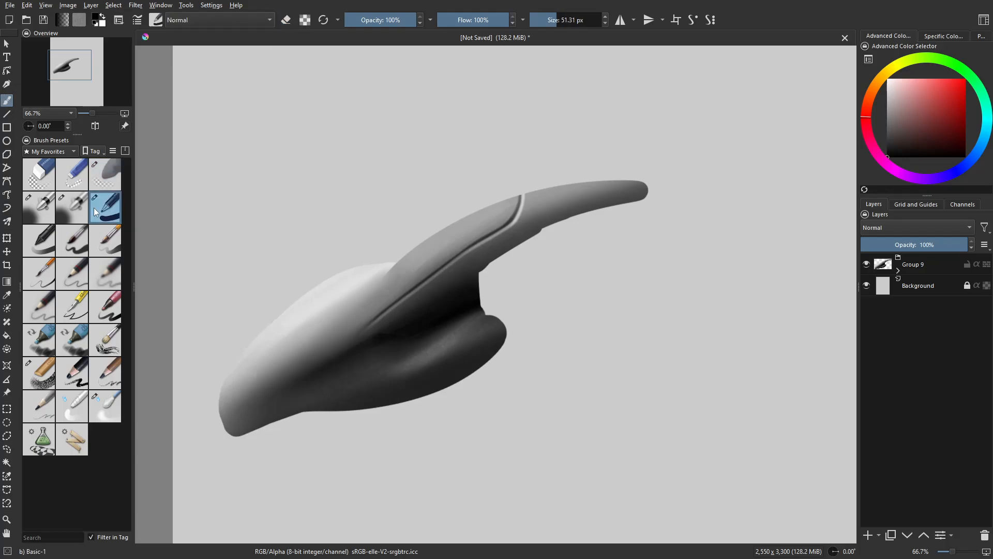
click(138, 20)
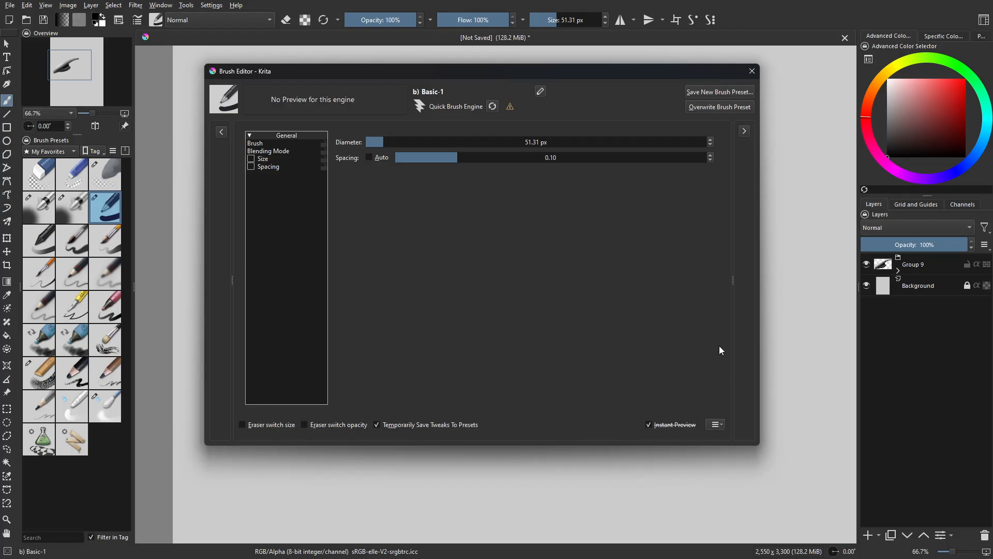
click(752, 71)
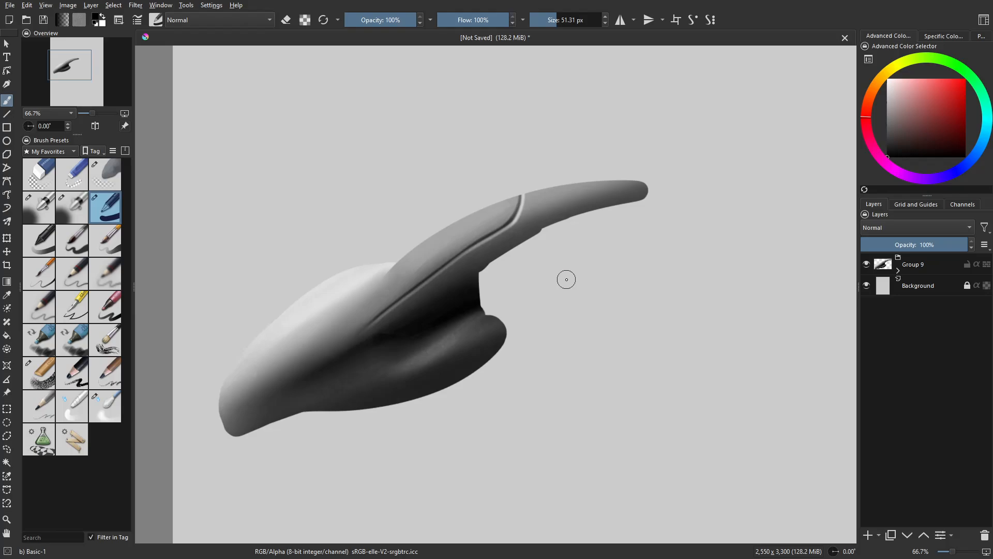
Move the whole of Group 9 to the upper middle of the page
key(t)
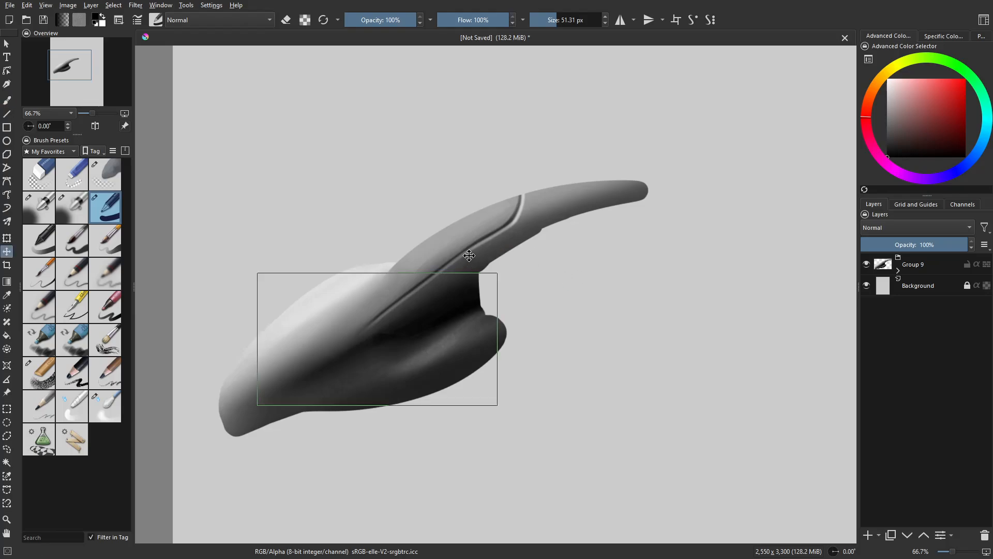
click(941, 265)
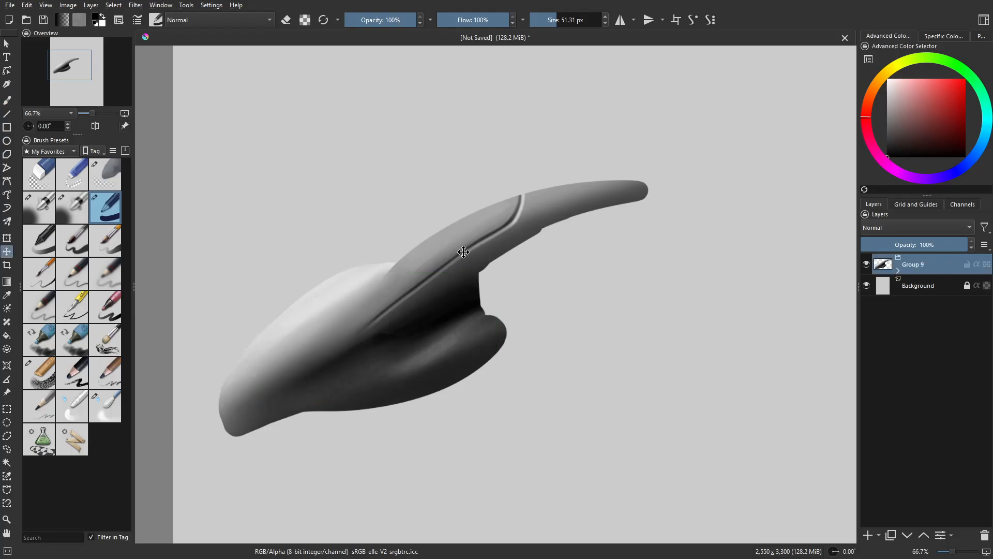
scroll(543, 280, down, 2)
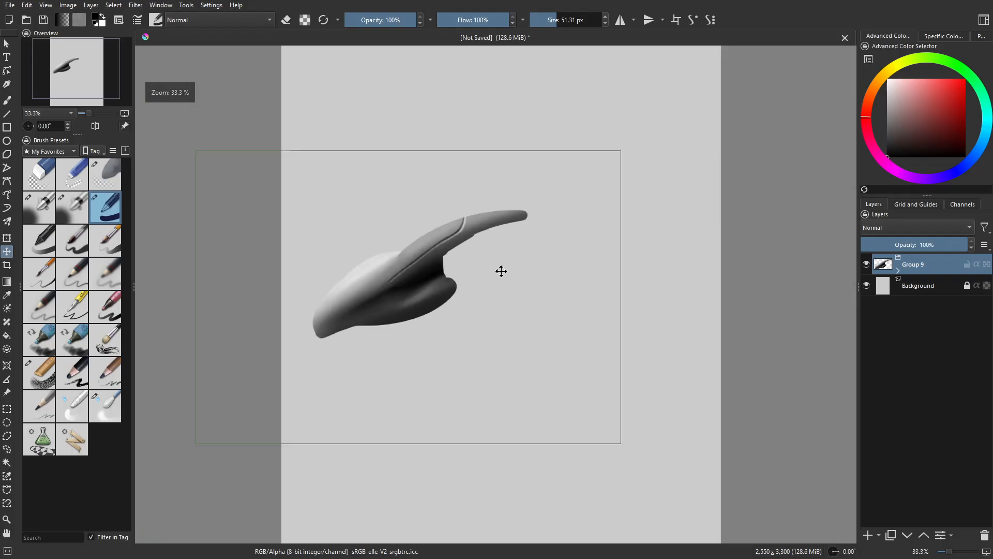
mouse_move(501, 270)
mouse_down()
mouse_move(479, 281)
mouse_move(452, 266)
mouse_move(394, 293)
mouse_move(435, 319)
mouse_move(484, 278)
mouse_move(510, 274)
mouse_up()
Copy Group 9, switch to Photoshop and paste it as a new layer in the open document
click(27, 5)
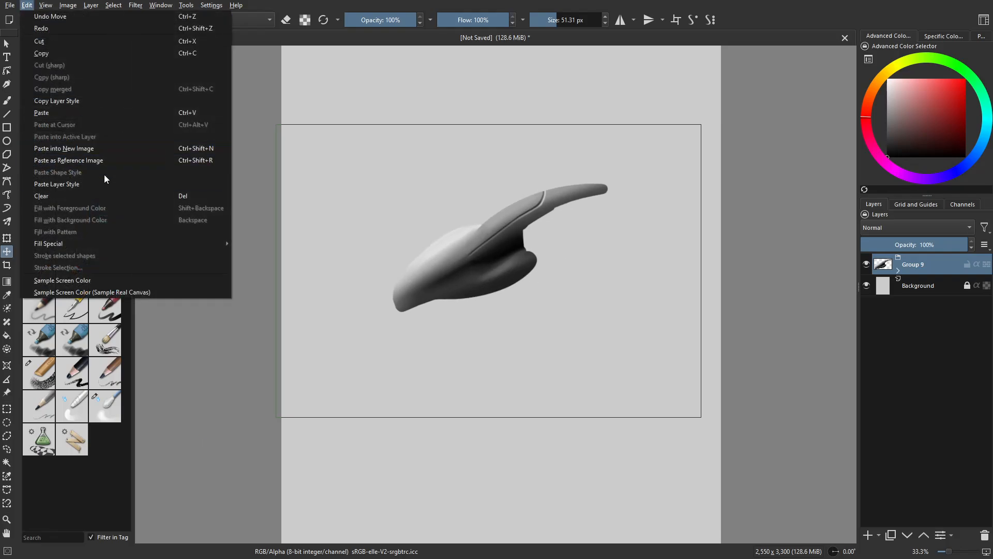
click(93, 53)
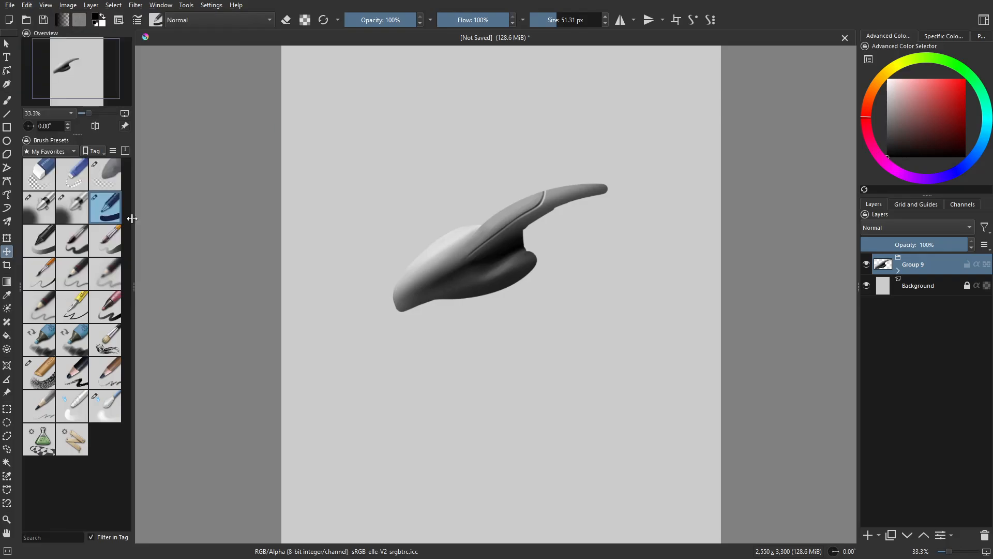
key(alt+Tab)
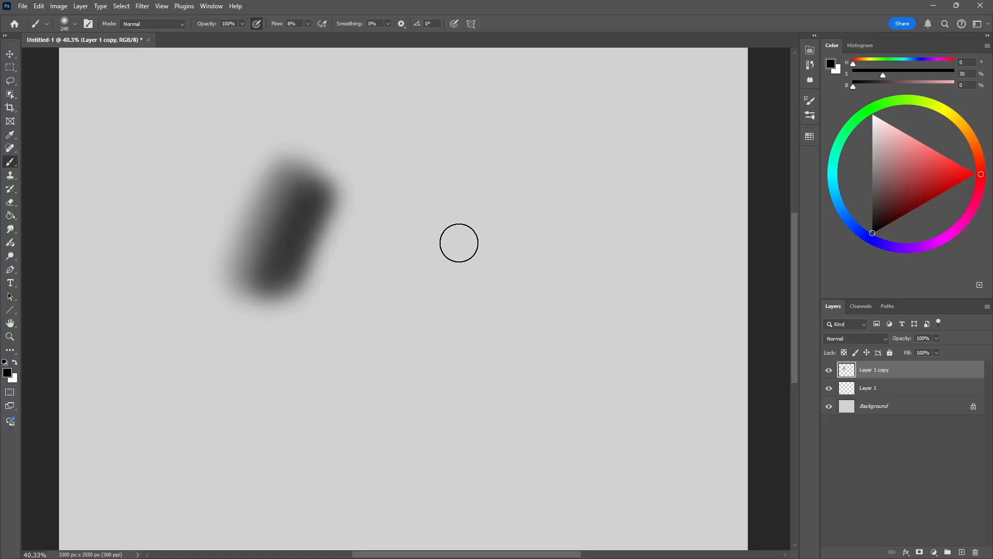
key(ctrl+v)
key(t)
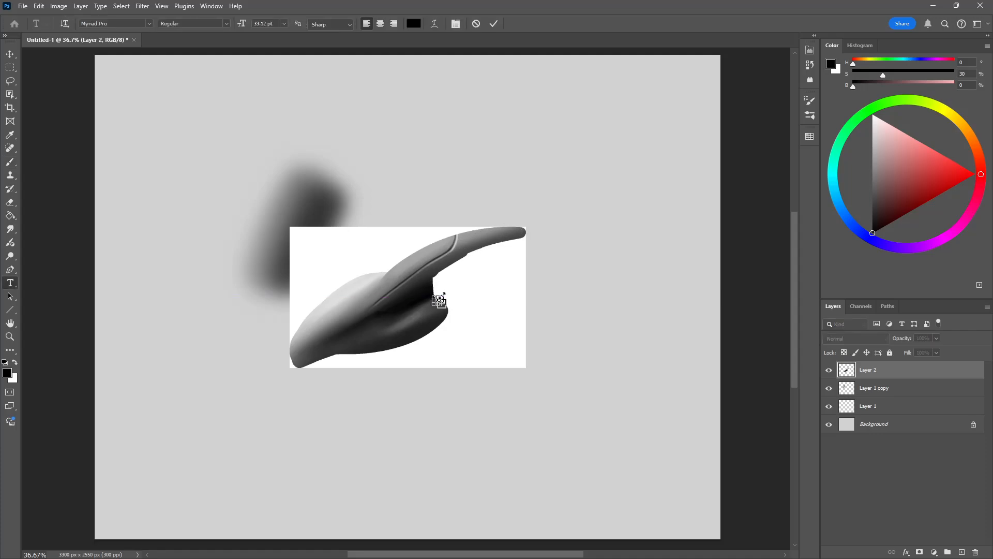
click(439, 300)
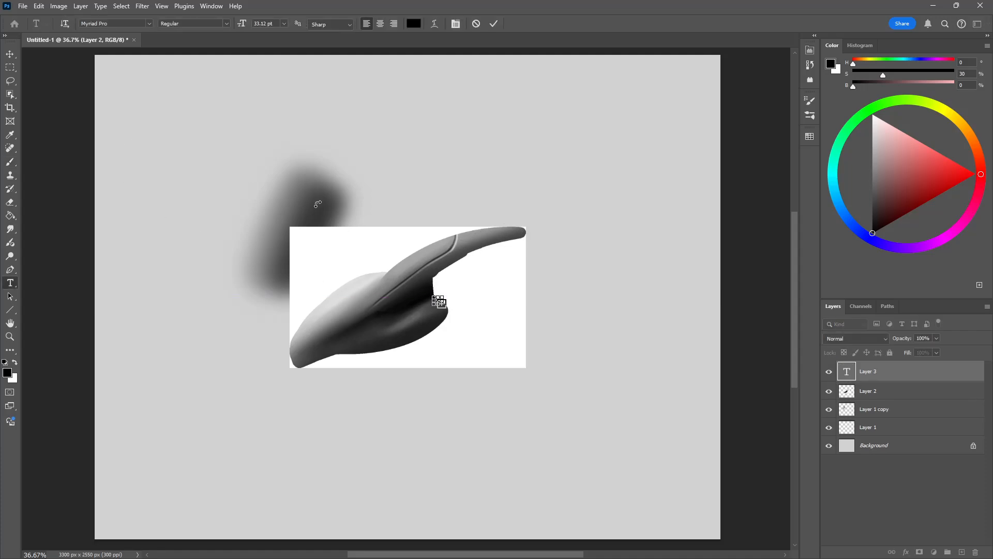
Remove the accidental text layer and move the pasted Layer 2 up beside the blurred dark stroke
key(ctrl+Return)
key(ctrl+z)
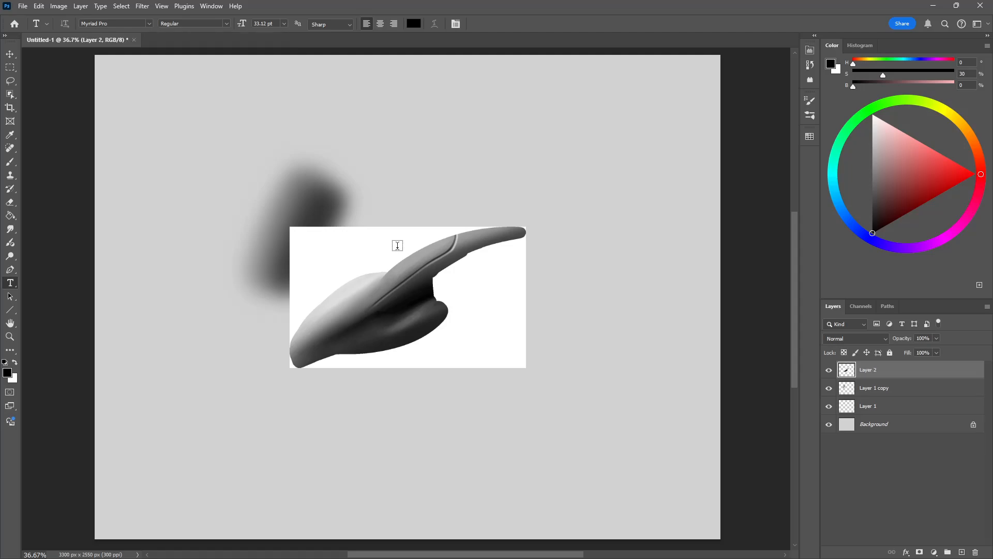
key(v)
drag(411, 284, 481, 219)
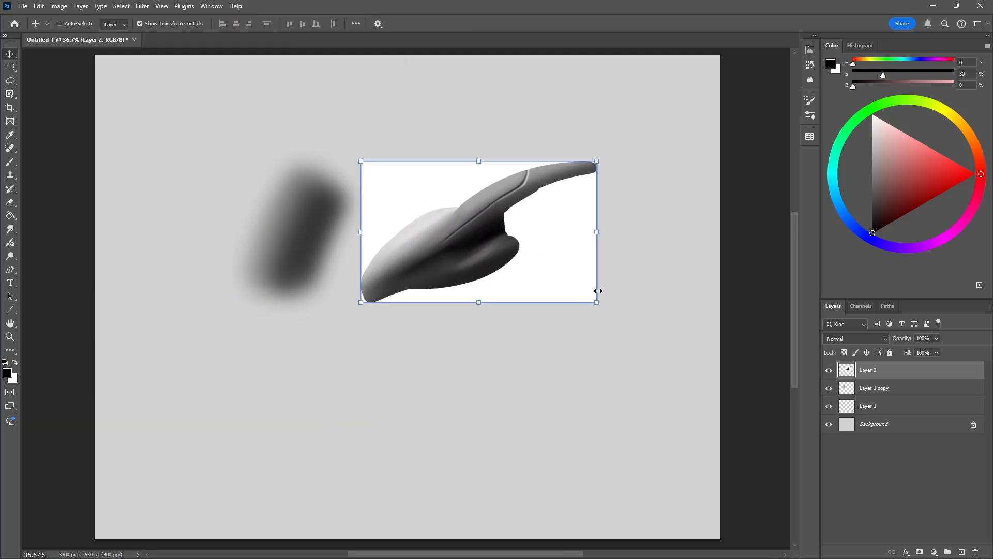
Rotate Layer 2 to about -20.3°, enlarge it to about 182.3% and place it in the upper part of the canvas
drag(598, 308, 644, 261)
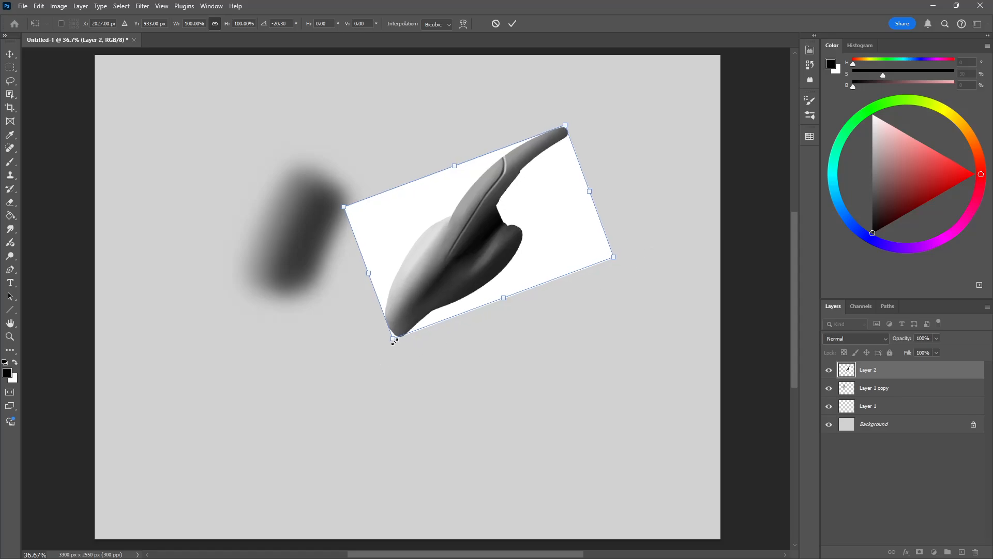
drag(395, 341, 248, 496)
drag(344, 390, 283, 301)
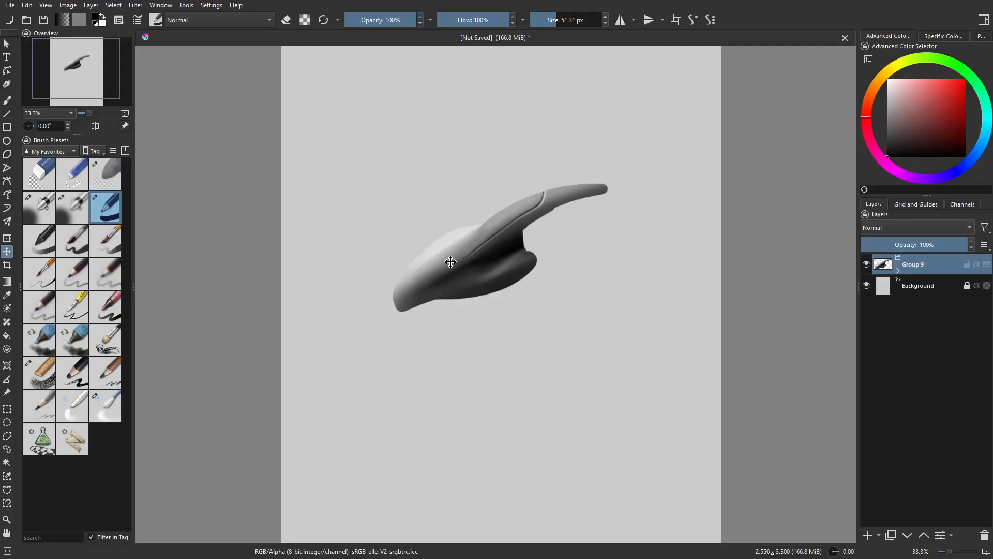
Switch back to Krita and move Group 9 around the page at closer view to test its responsiveness
scroll(465, 277, up, 2)
drag(493, 273, 543, 271)
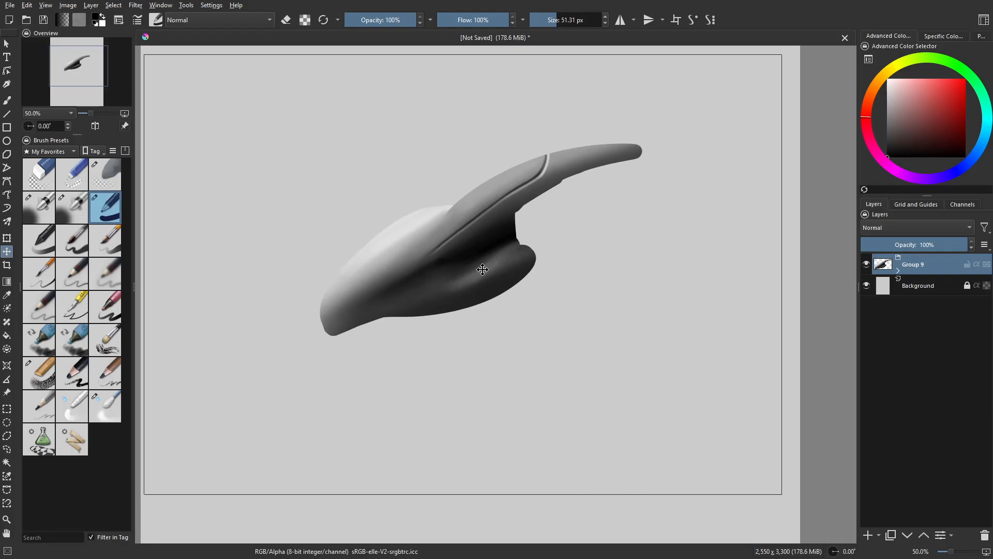
drag(463, 266, 434, 304)
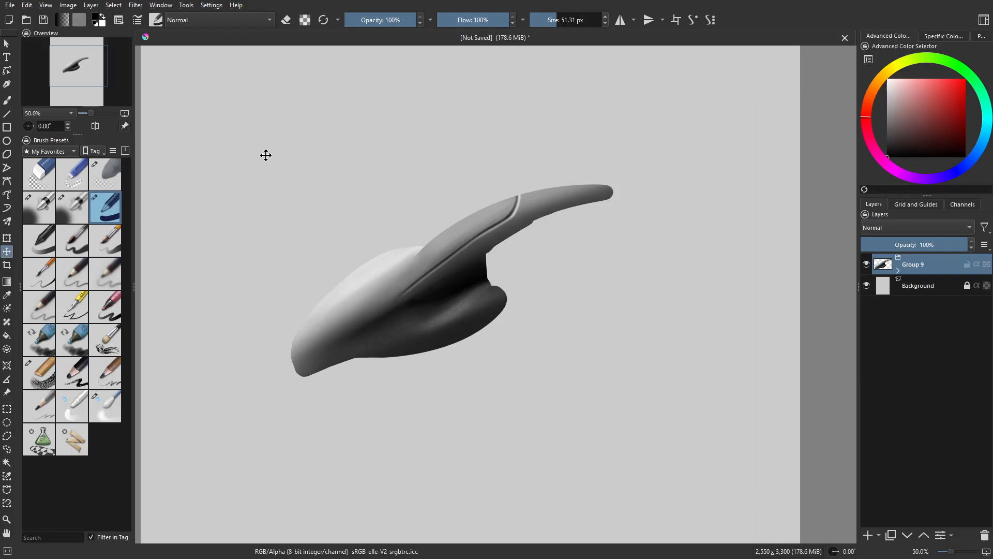
Turn off the global Instant Preview Mode and move Group 9 around the page to test the difference
click(46, 6)
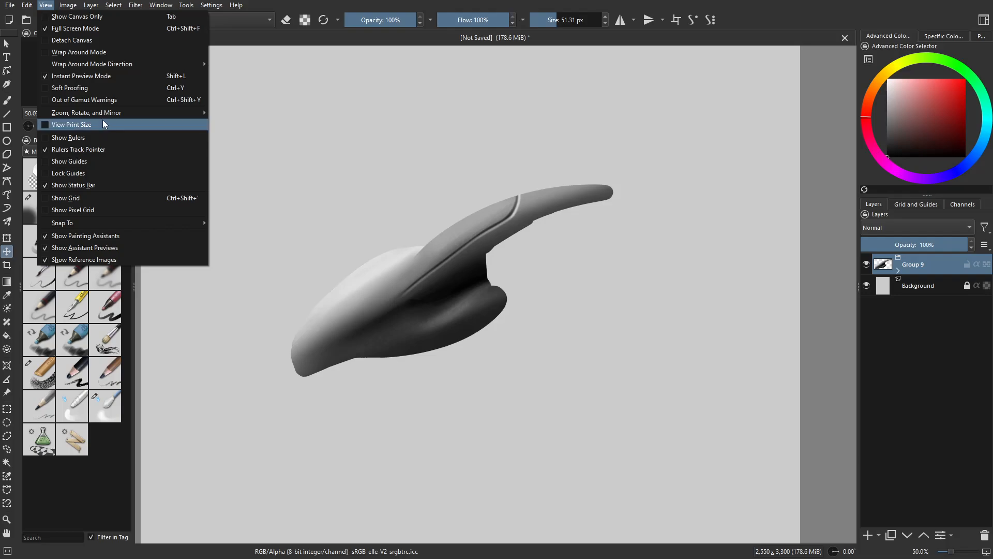
click(102, 77)
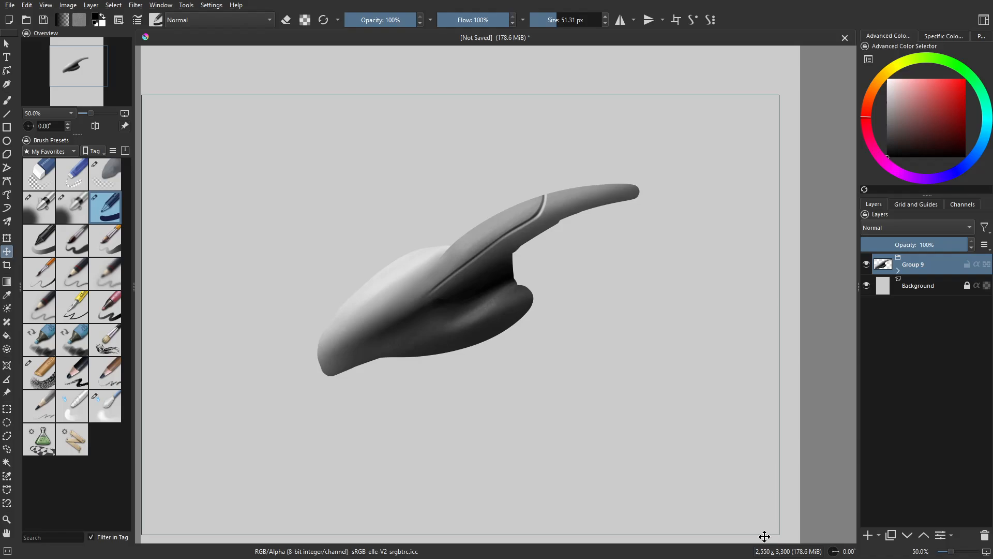
drag(458, 291, 502, 262)
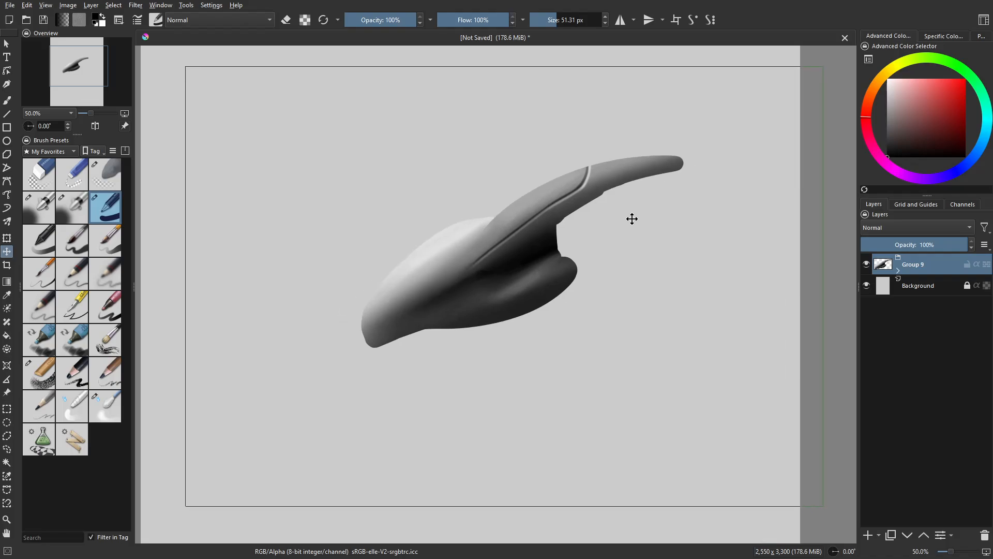
mouse_move(580, 241)
mouse_down()
mouse_move(592, 233)
mouse_move(542, 250)
mouse_move(641, 255)
mouse_up()
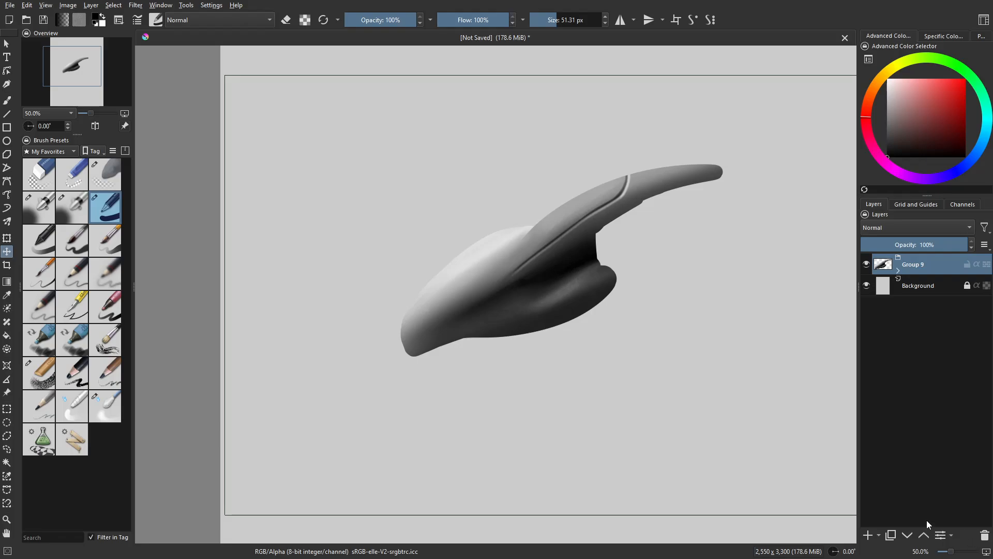
Hide Group 9 and add a new paint layer above it
click(867, 264)
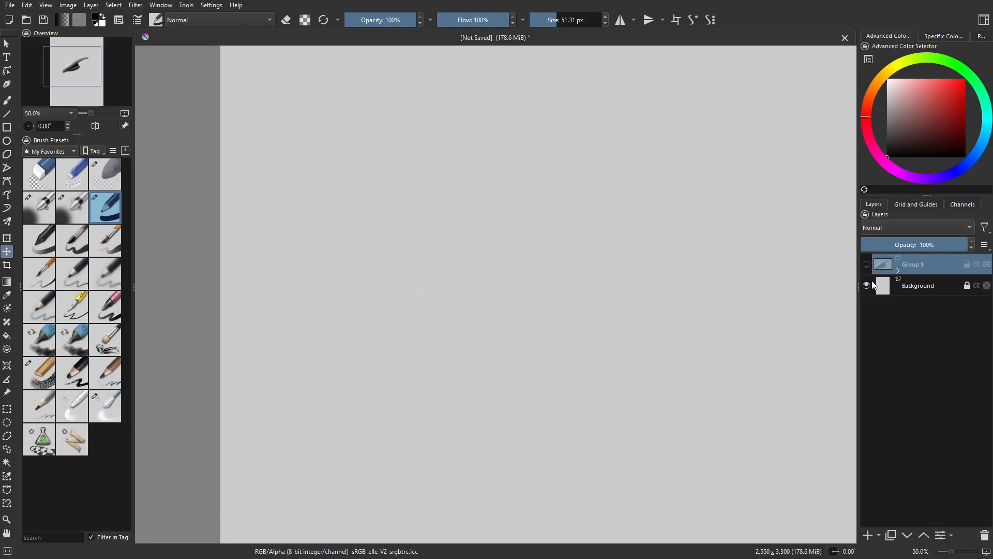
click(871, 535)
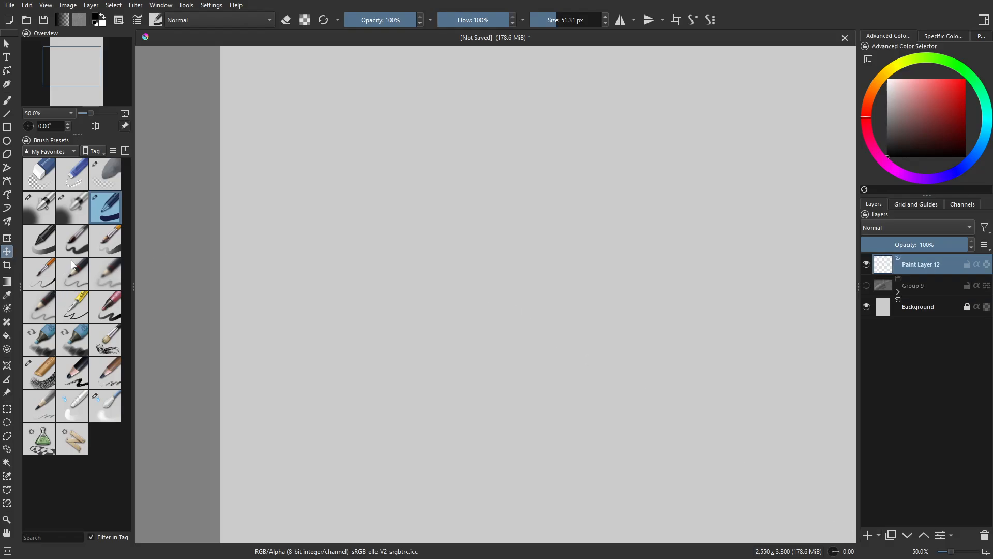
With the Airbrush Sketcher brush, sketch long tapering lines and a small oval at their upper end on the new layer
click(53, 208)
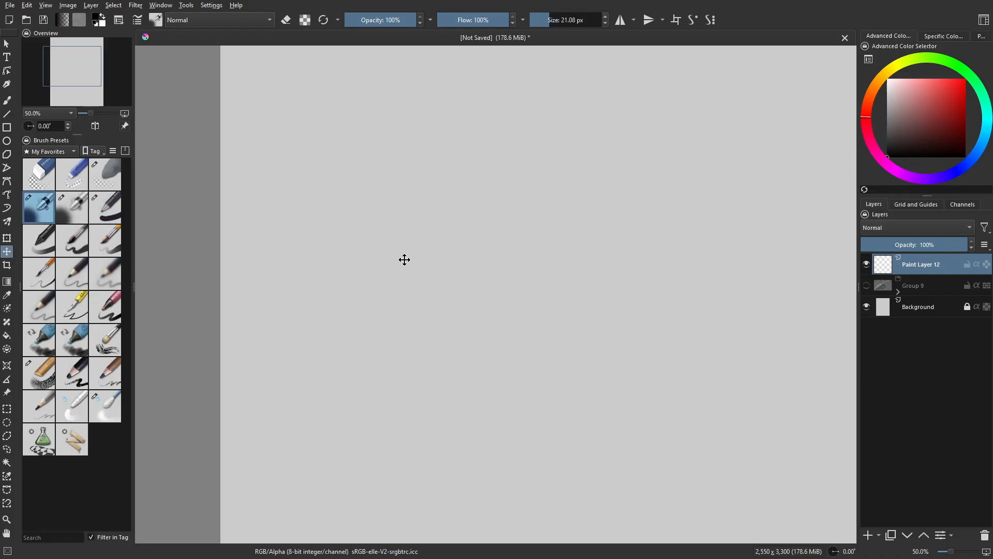
key(b)
mouse_move(392, 273)
mouse_down()
mouse_move(447, 226)
mouse_move(389, 276)
mouse_move(485, 209)
mouse_move(395, 278)
mouse_move(409, 255)
mouse_up()
key(ctrl+z)
mouse_move(449, 215)
mouse_down()
mouse_move(561, 147)
mouse_move(407, 264)
mouse_up()
mouse_move(499, 201)
mouse_down()
mouse_move(506, 207)
mouse_move(491, 202)
mouse_up()
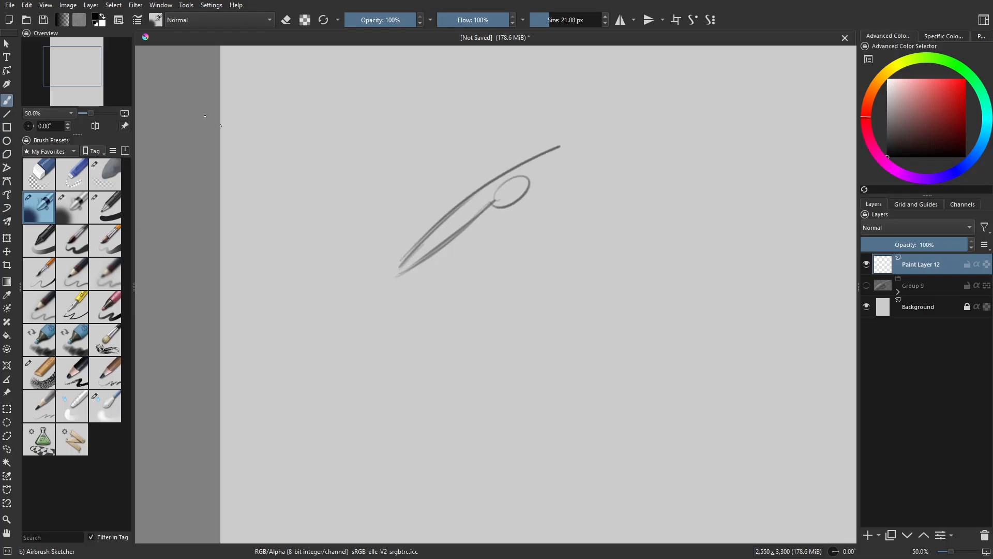
Look through the Airbrush Sketcher's parameter list in the Brush Editor, including its Opacity pressure curve, and close the editor
click(138, 22)
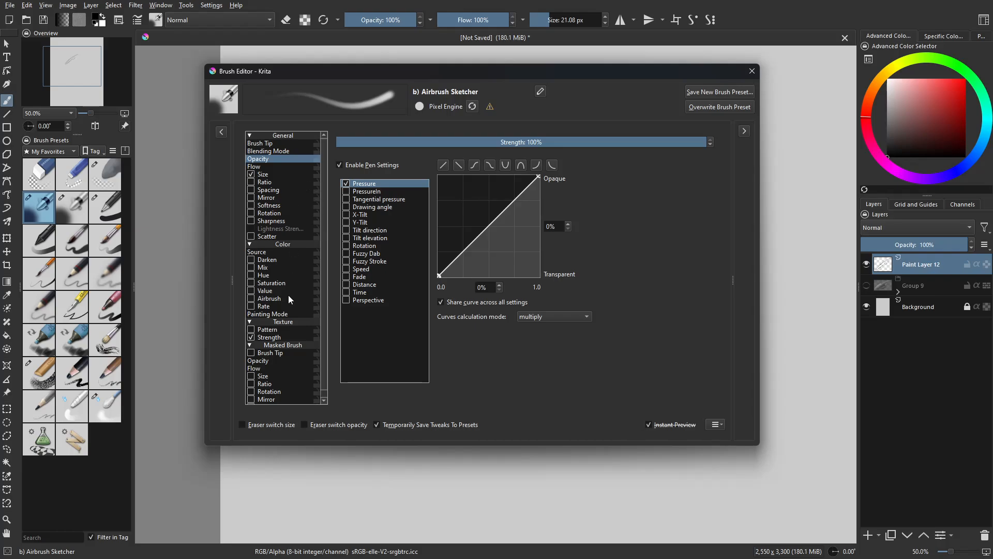
scroll(319, 325, down, 1)
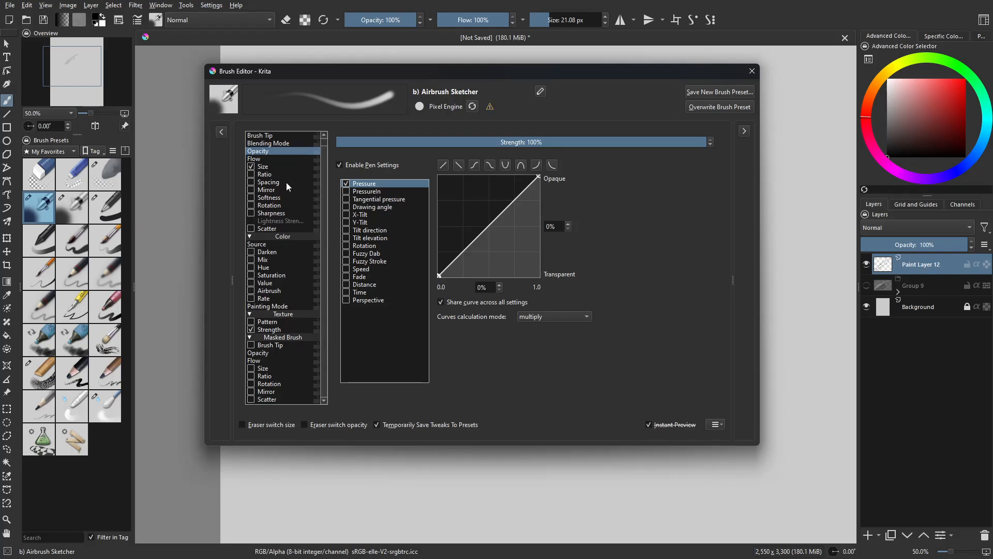
click(752, 71)
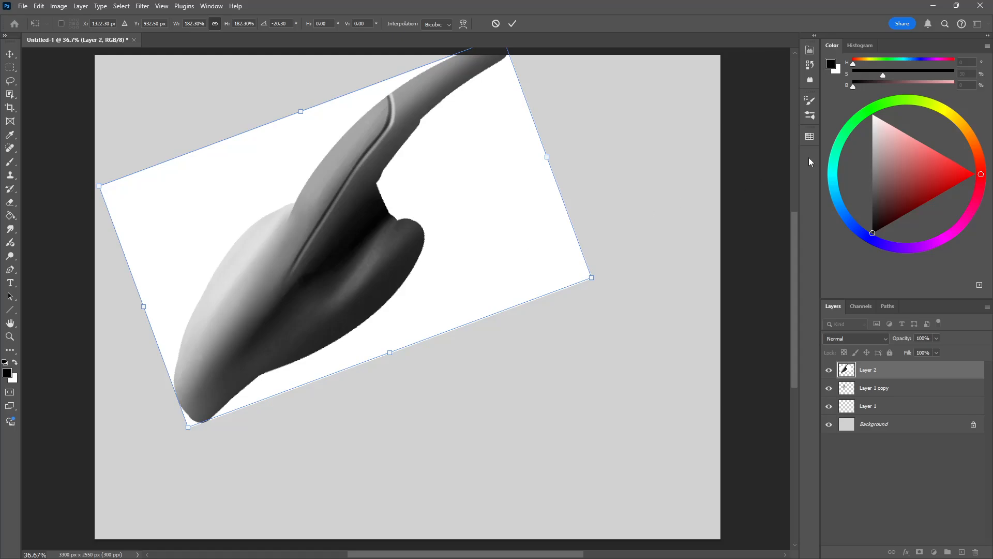
Switch to Photoshop, commit the Layer 2 transform and activate the Brush tool with its Brush Settings open
click(809, 105)
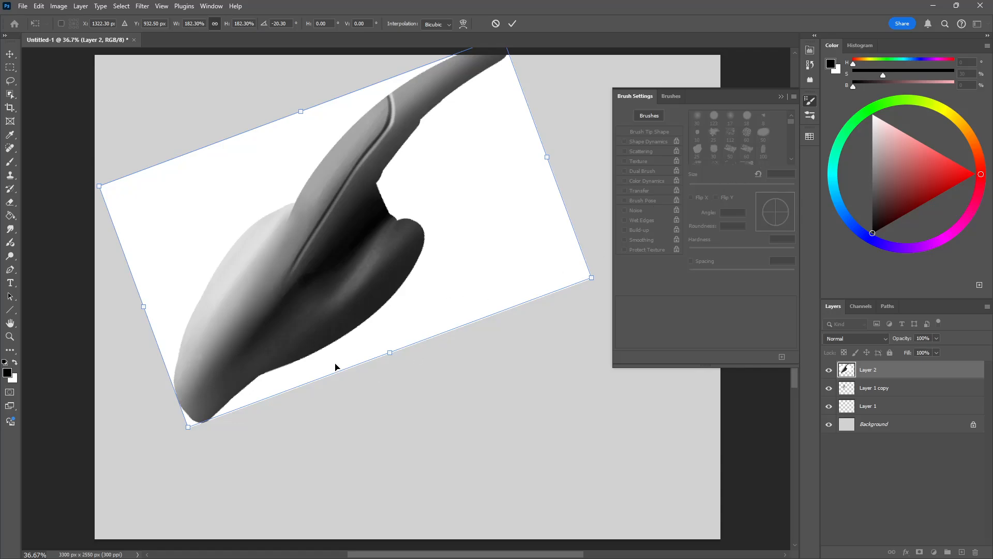
key(Return)
key(b)
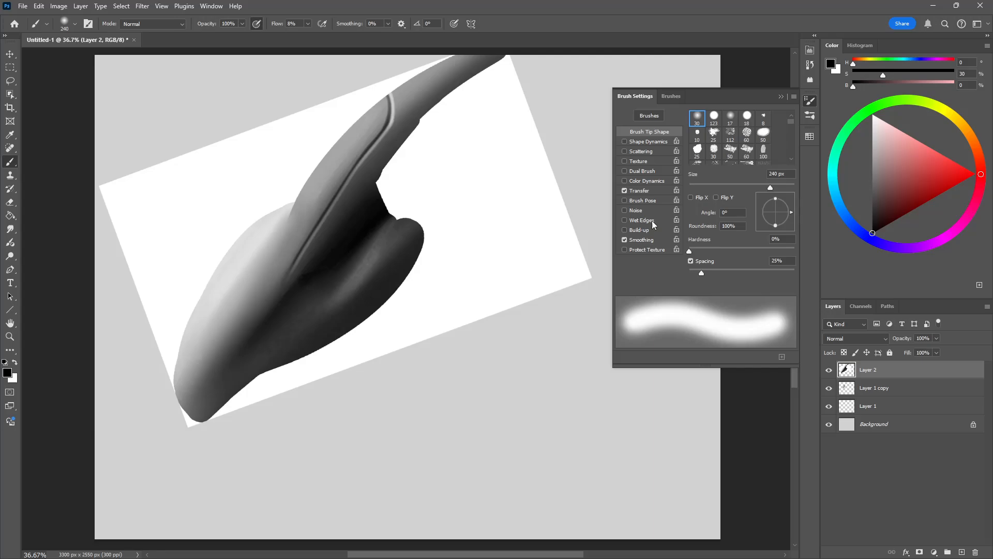
Examine the brush's Shape Dynamics and Transfer options, including the minimum opacity control, and close the Brush Settings
click(647, 142)
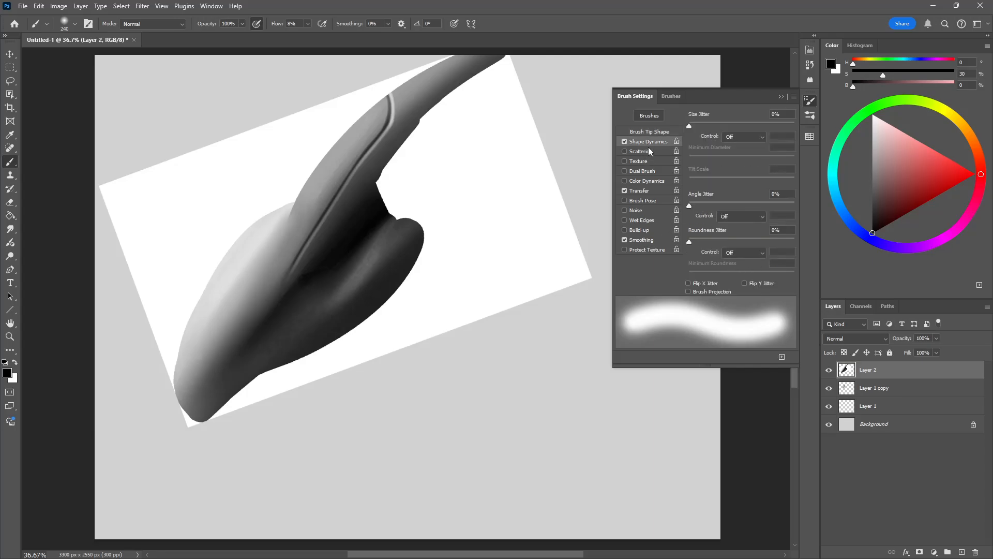
click(639, 190)
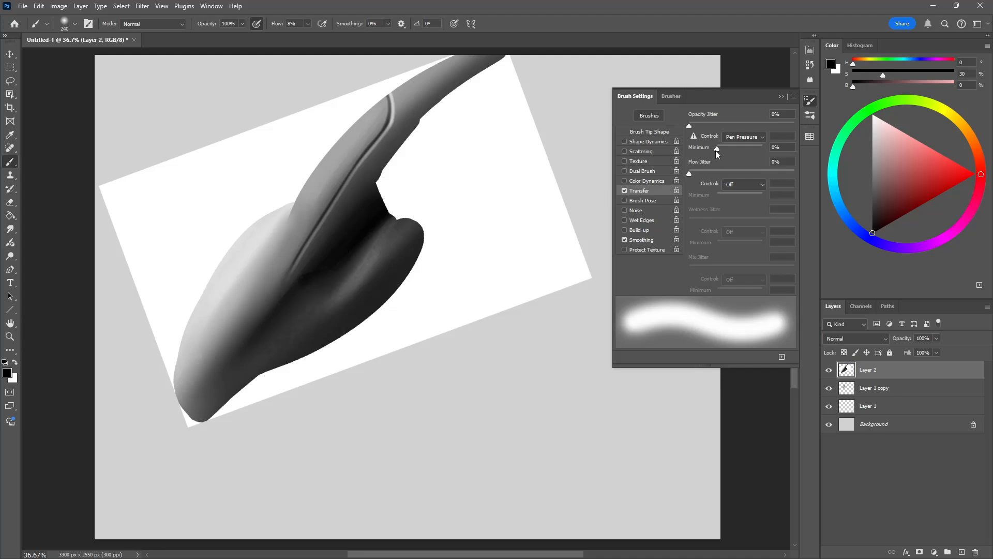
drag(716, 149, 751, 150)
click(659, 141)
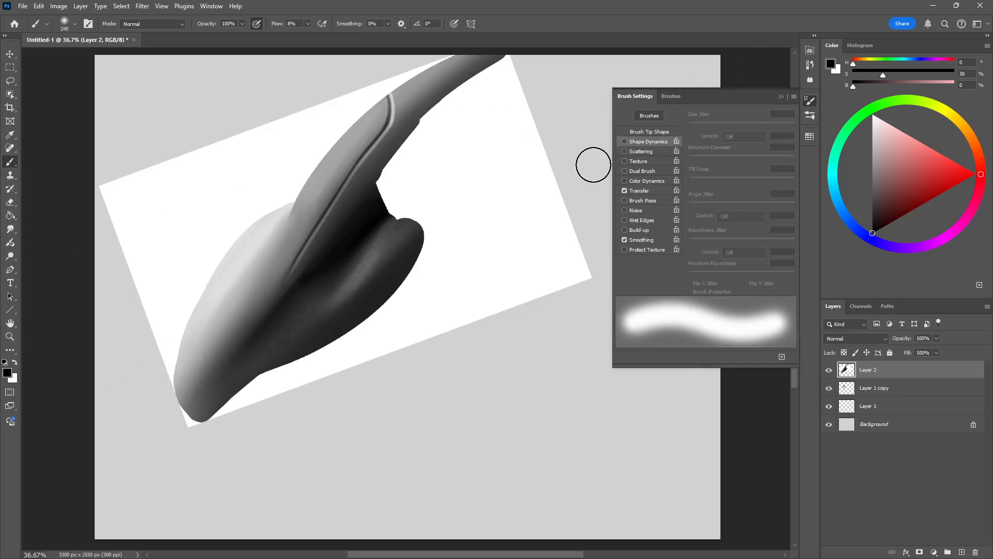
key(F5)
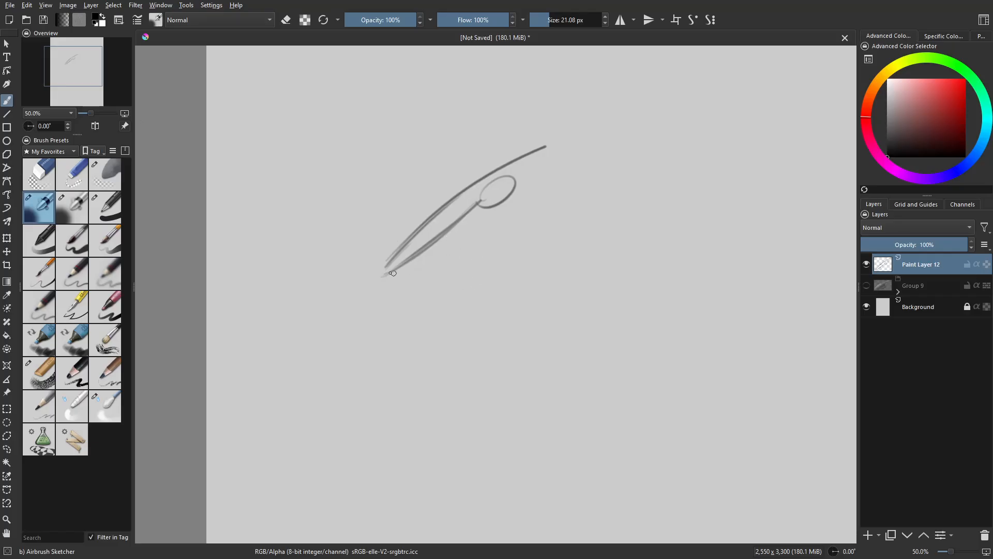
Switch back to Krita and sketch a curved hull outline around the first lines, with a tapered tail and an angled side fin
mouse_move(393, 270)
mouse_down()
mouse_move(456, 269)
mouse_move(424, 268)
mouse_move(434, 262)
mouse_move(502, 275)
mouse_move(492, 279)
mouse_move(523, 266)
mouse_move(558, 226)
mouse_move(592, 145)
mouse_up()
mouse_move(383, 266)
mouse_down()
mouse_move(491, 146)
mouse_move(520, 130)
mouse_move(588, 127)
mouse_move(653, 93)
mouse_up()
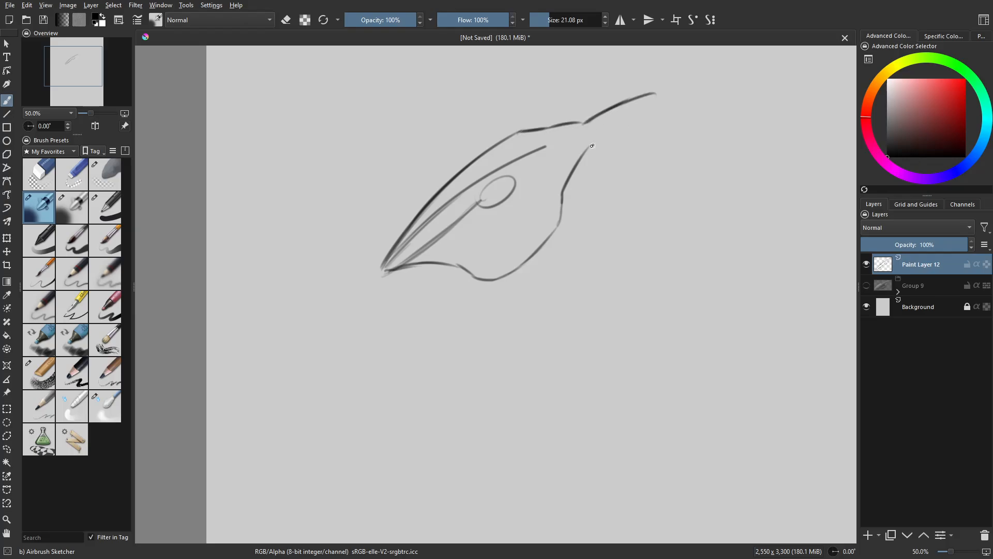
drag(592, 146, 656, 93)
mouse_move(536, 133)
mouse_down()
mouse_move(601, 87)
mouse_move(588, 98)
mouse_move(654, 93)
mouse_up()
mouse_move(559, 223)
mouse_down()
mouse_move(593, 181)
mouse_move(555, 216)
mouse_up()
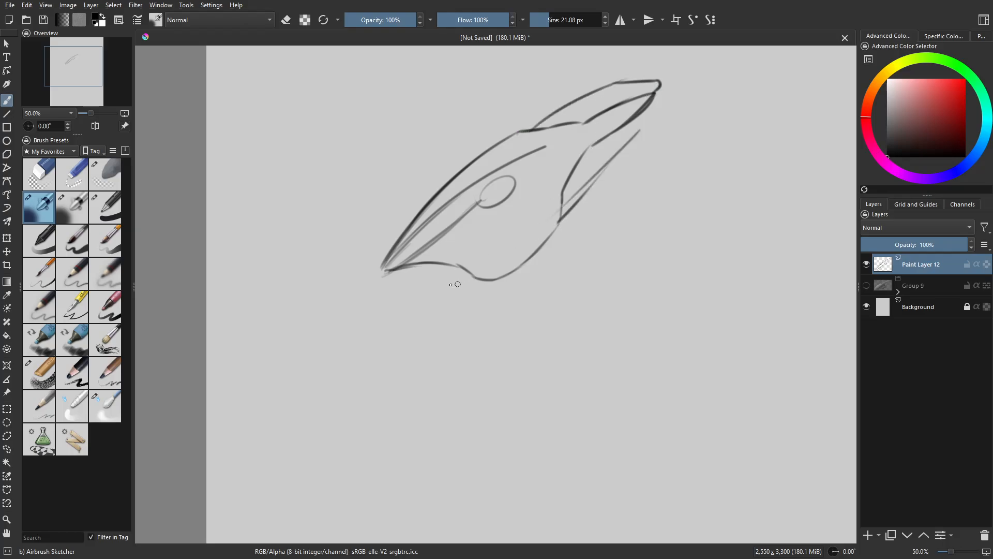
Sketch a rounded, tapering front section below the hull with an inner circle and thick slanted mark, undoing unwanted strokes
mouse_move(398, 274)
mouse_down()
mouse_move(392, 286)
mouse_move(433, 346)
mouse_up()
mouse_move(469, 273)
mouse_down()
mouse_move(460, 342)
mouse_move(412, 313)
mouse_move(462, 357)
mouse_up()
mouse_move(392, 270)
mouse_down()
mouse_move(410, 341)
mouse_move(460, 355)
mouse_up()
mouse_move(480, 274)
mouse_down()
mouse_move(431, 296)
mouse_move(439, 356)
mouse_move(468, 334)
mouse_move(433, 292)
mouse_up()
key(ctrl+z)
mouse_move(442, 357)
mouse_down()
mouse_move(410, 336)
mouse_move(415, 355)
mouse_move(440, 359)
mouse_move(416, 343)
mouse_move(440, 365)
mouse_move(467, 337)
mouse_move(408, 324)
mouse_move(449, 314)
mouse_move(425, 346)
mouse_move(444, 319)
mouse_move(432, 339)
mouse_move(494, 318)
mouse_move(551, 256)
mouse_move(548, 272)
mouse_up()
key(ctrl+z)
key(ctrl+z)
key(ctrl+z)
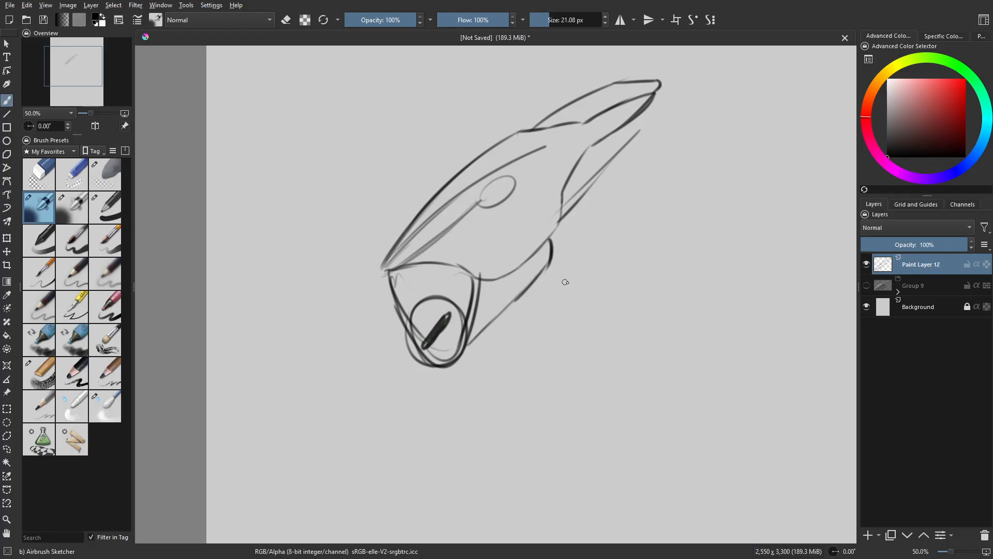
Add short, loose strokes beside the sketched hull
drag(564, 315, 578, 296)
drag(638, 264, 673, 241)
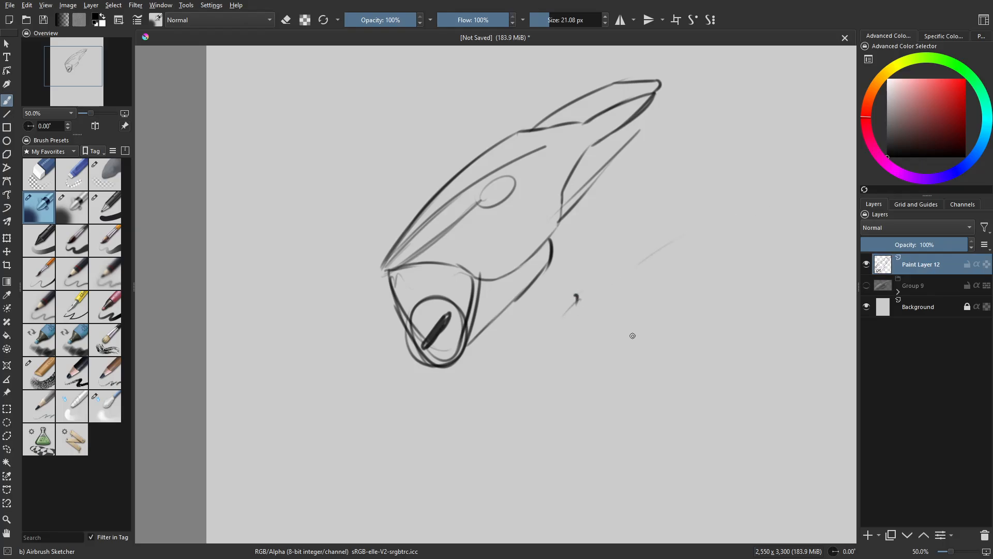